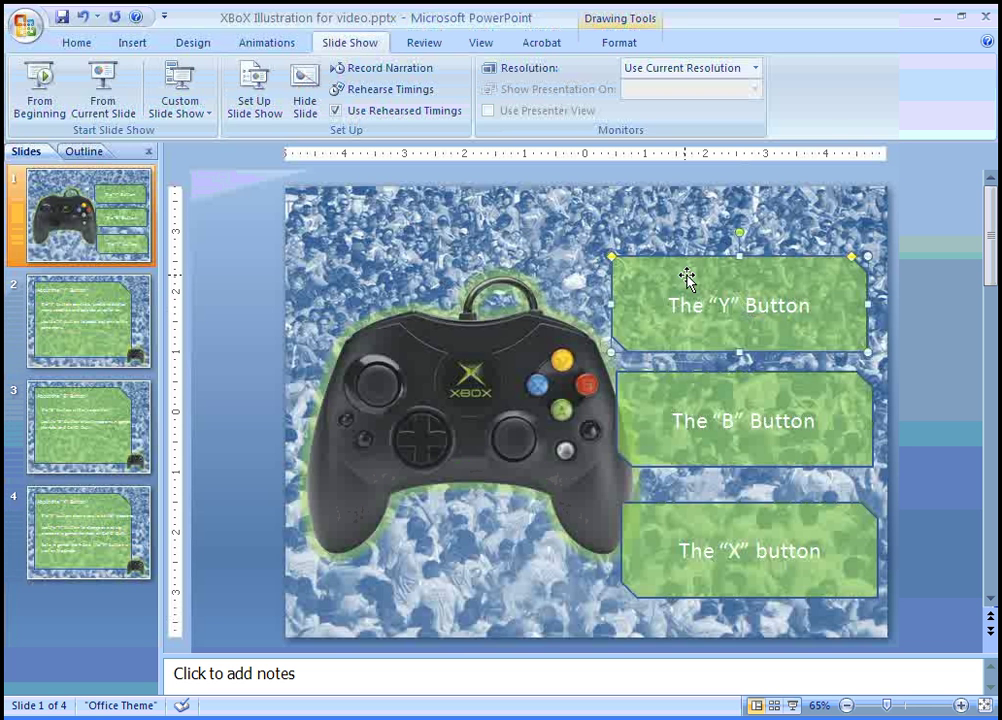
click(130, 42)
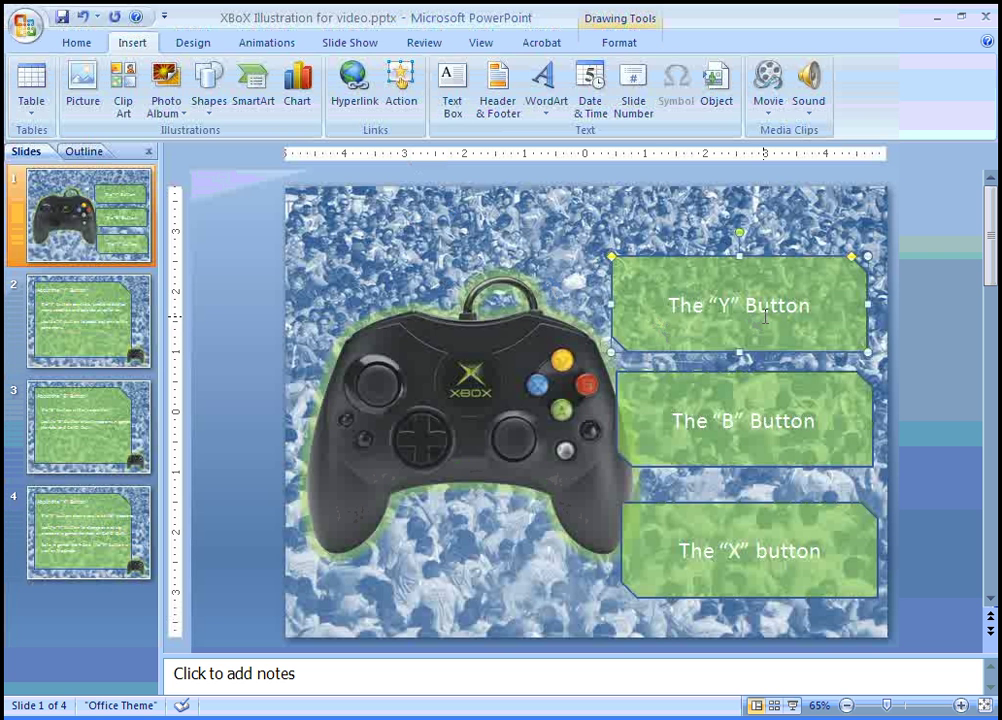
click(810, 118)
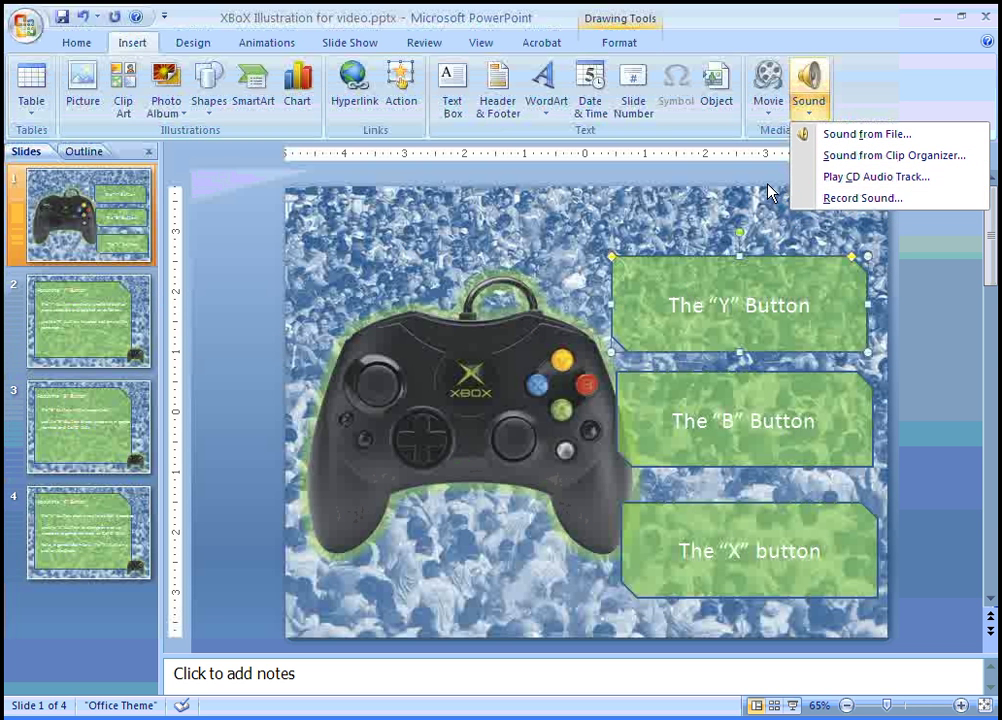
click(349, 43)
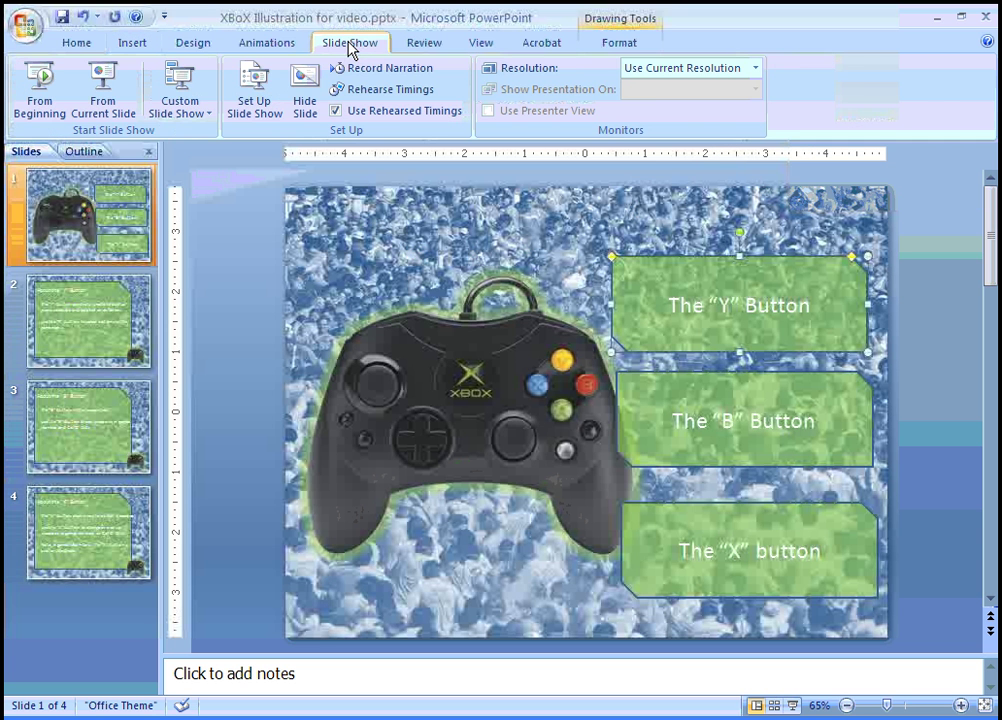
click(267, 44)
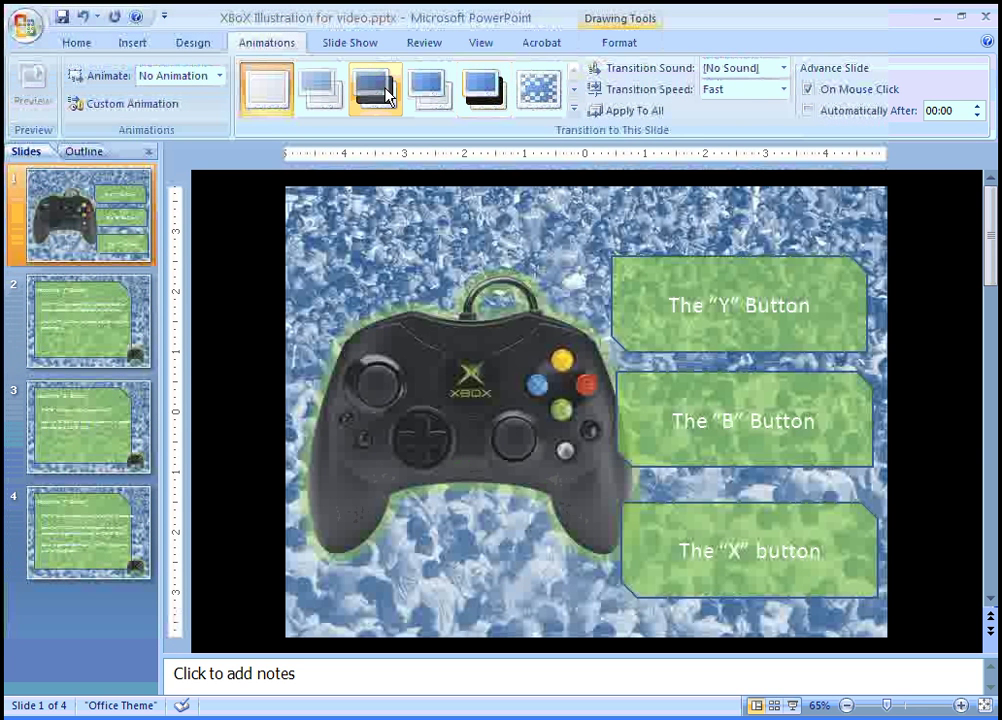
click(387, 95)
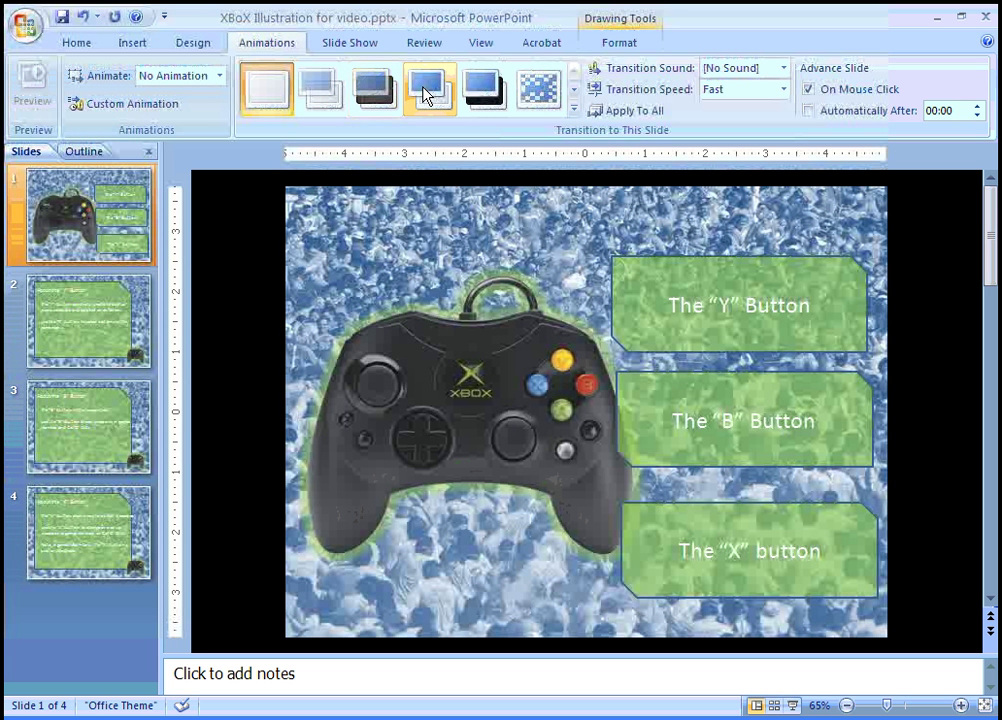
click(574, 108)
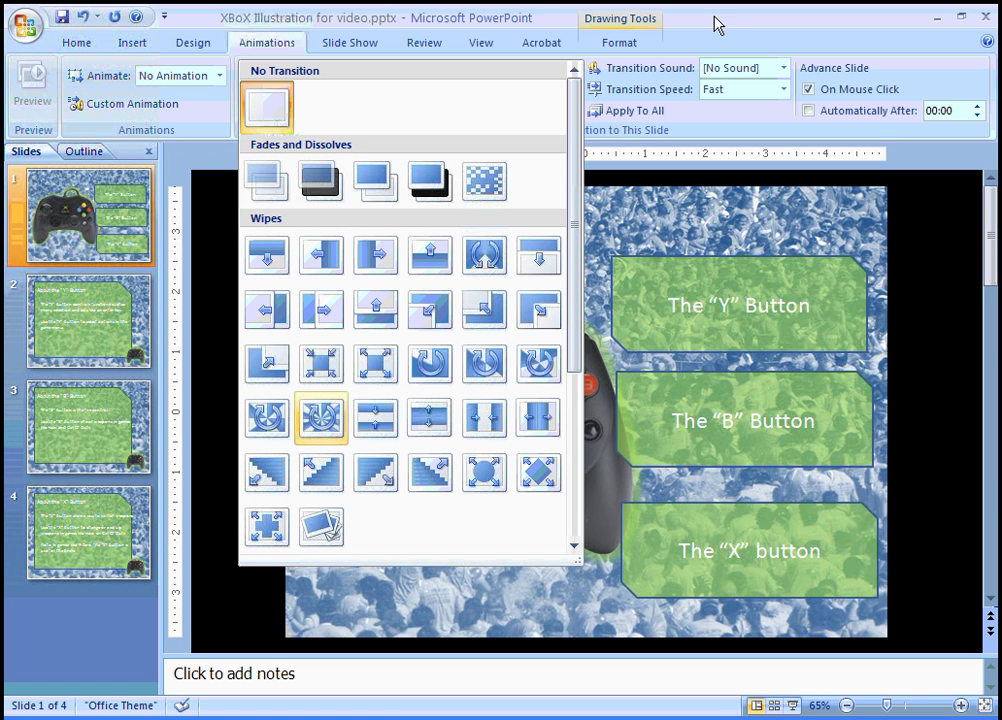
click(717, 24)
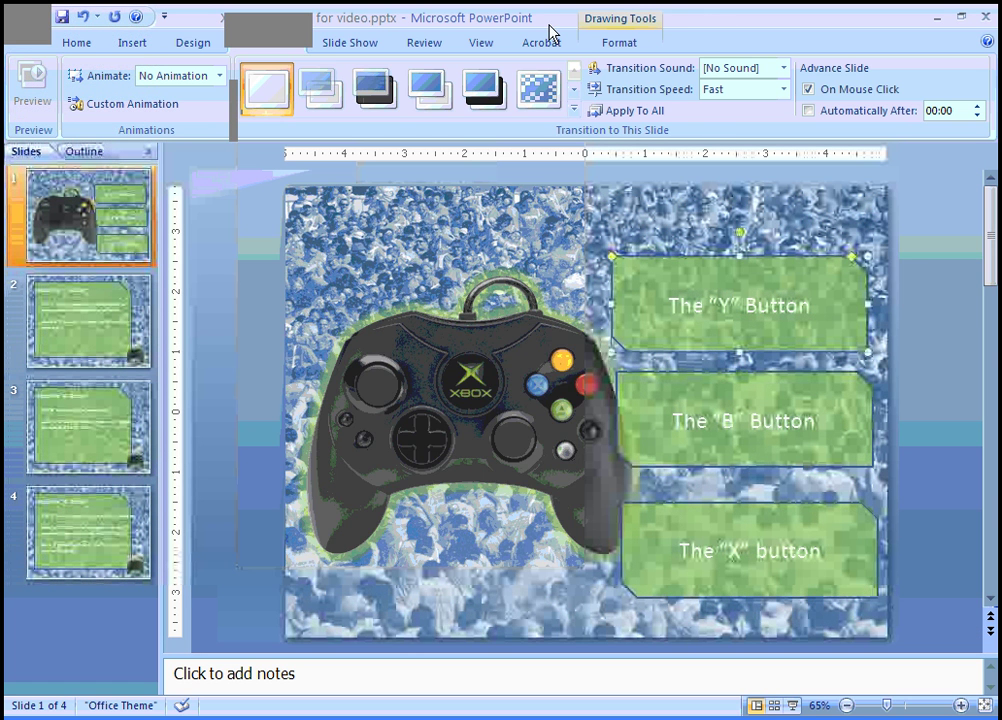
- Add a Fade entrance effect to the green "About the 'Y' Button" shape on slide 2 as a custom animation
click(121, 316)
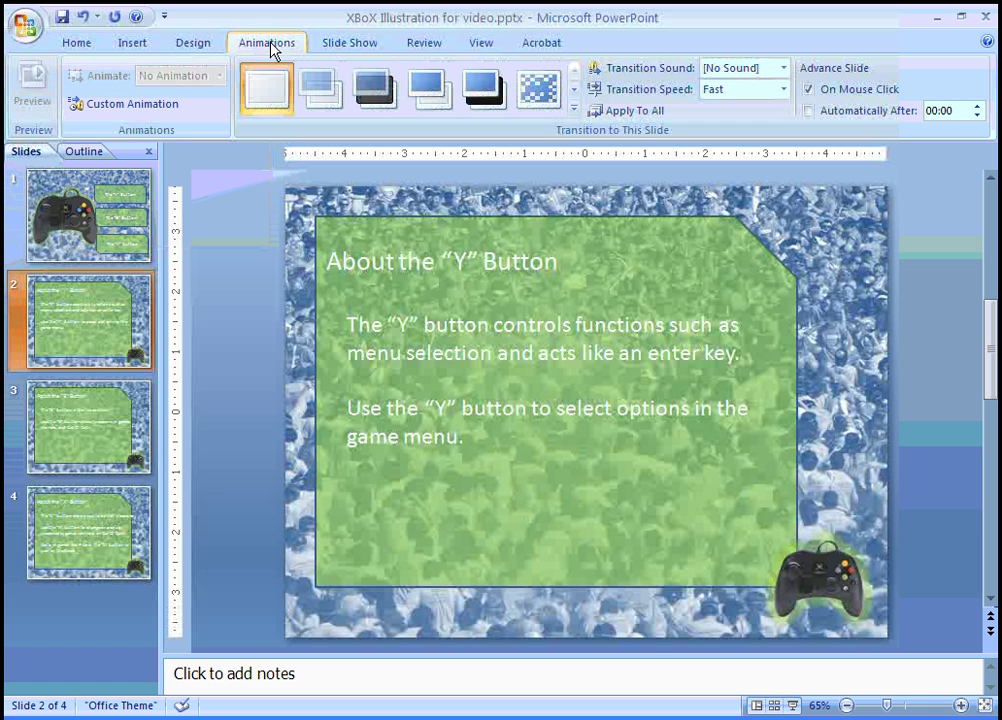
click(147, 106)
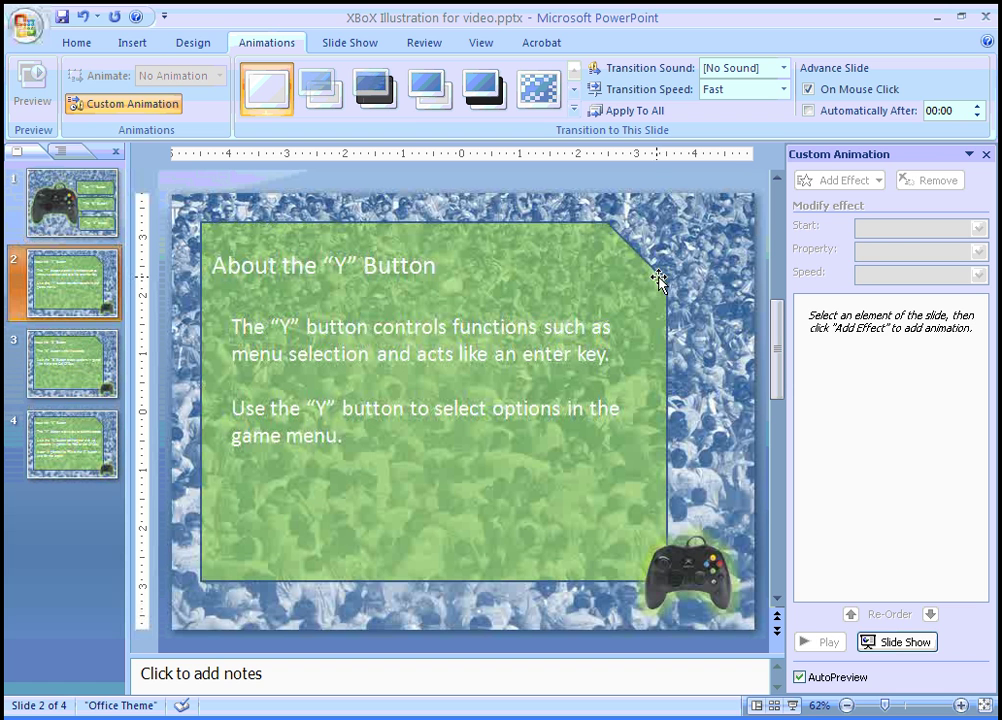
click(619, 243)
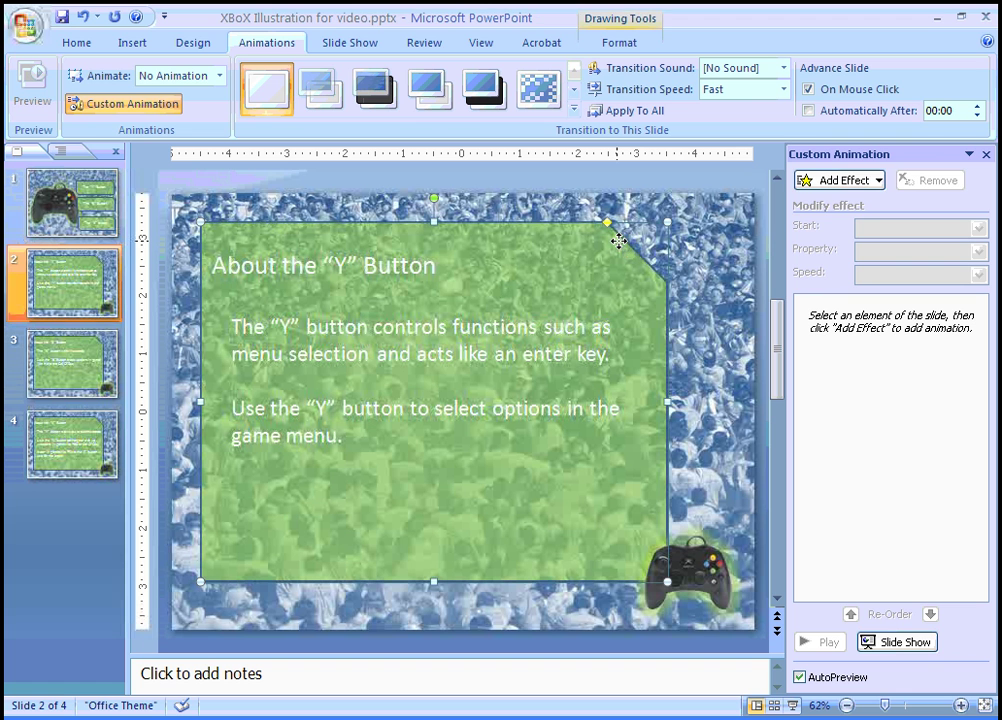
click(880, 190)
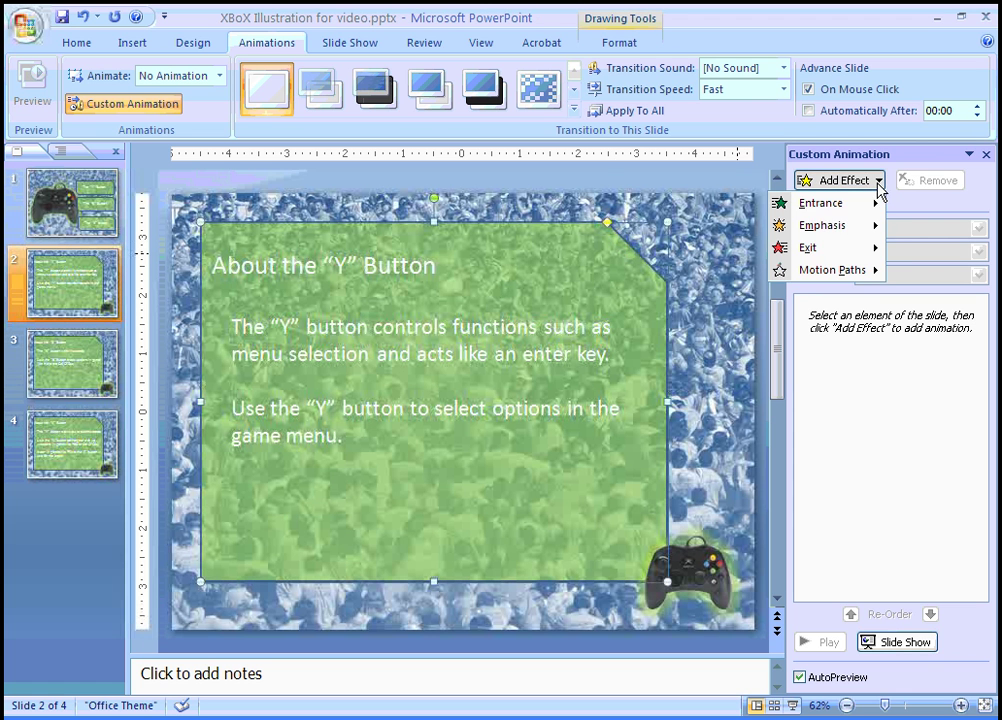
mouse_move(842, 212)
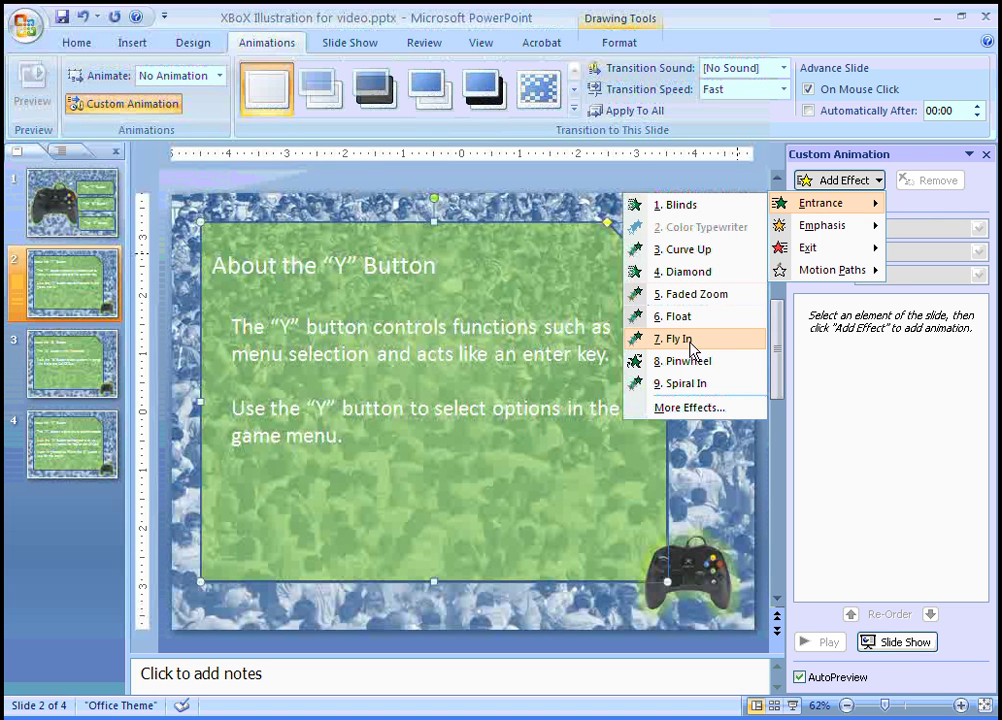
click(690, 408)
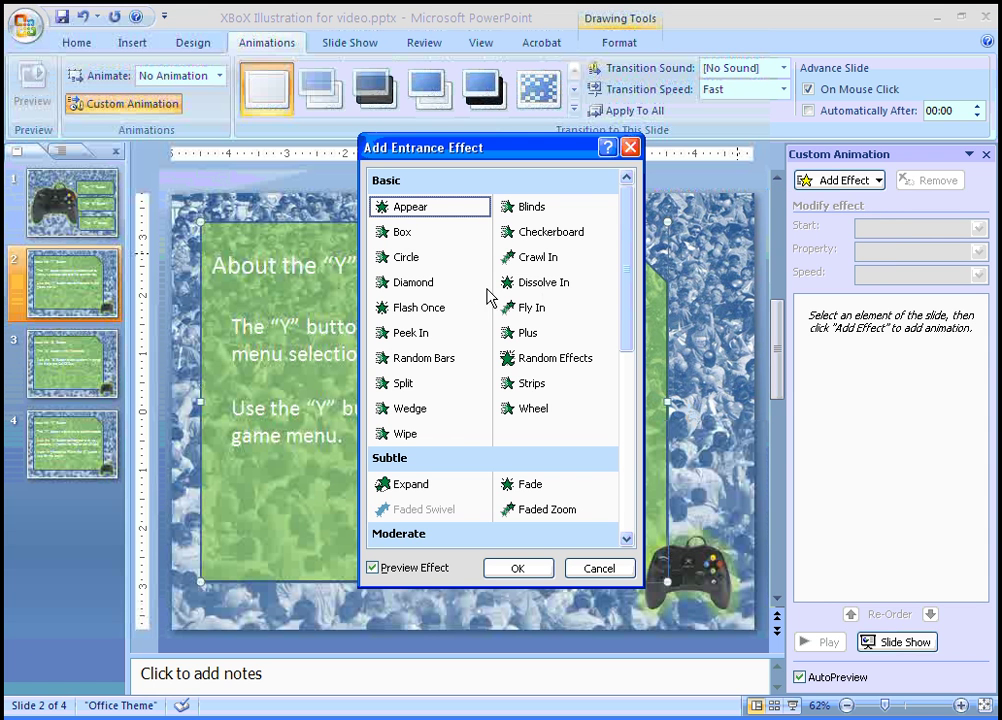
drag(622, 224, 622, 310)
click(512, 308)
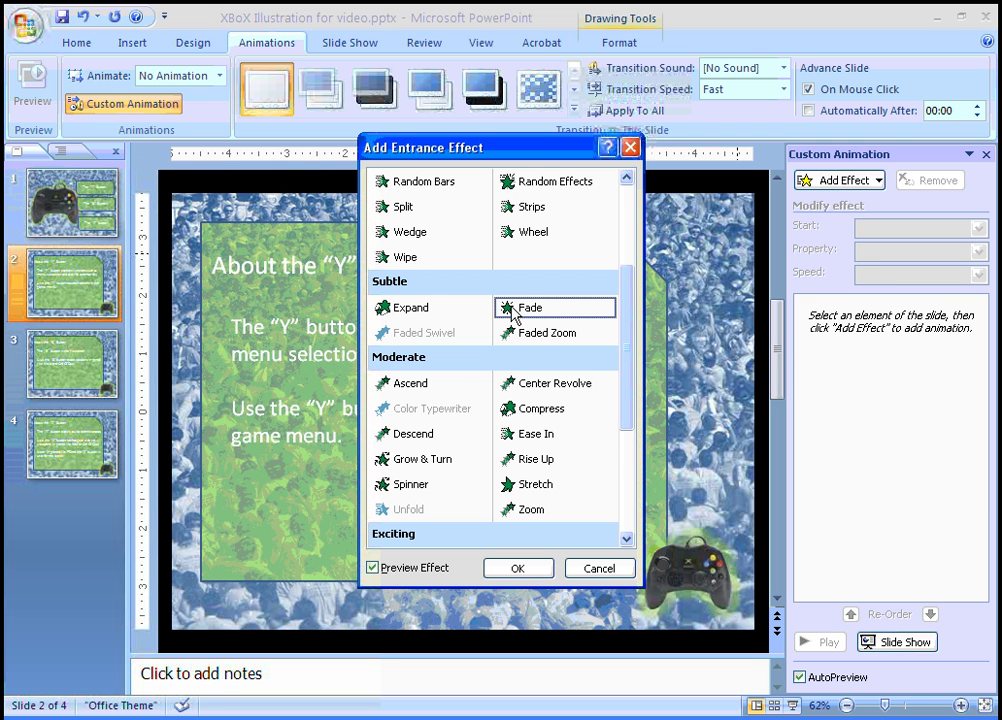
click(517, 568)
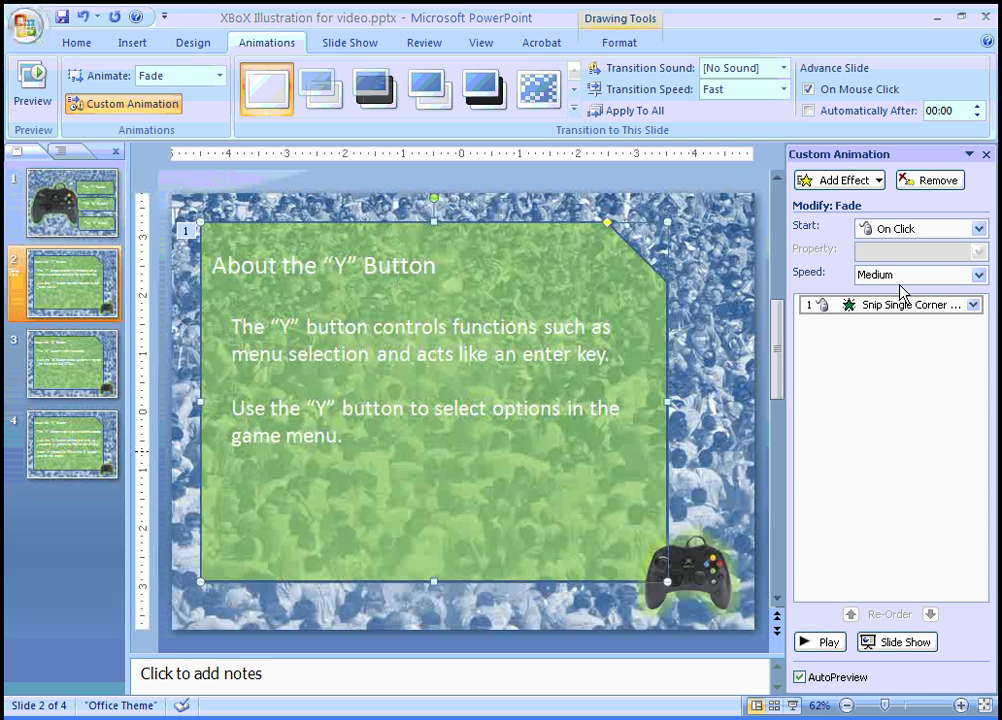
- Set the shape's Fade animation to start With Previous and its speed to Very Fast
click(978, 228)
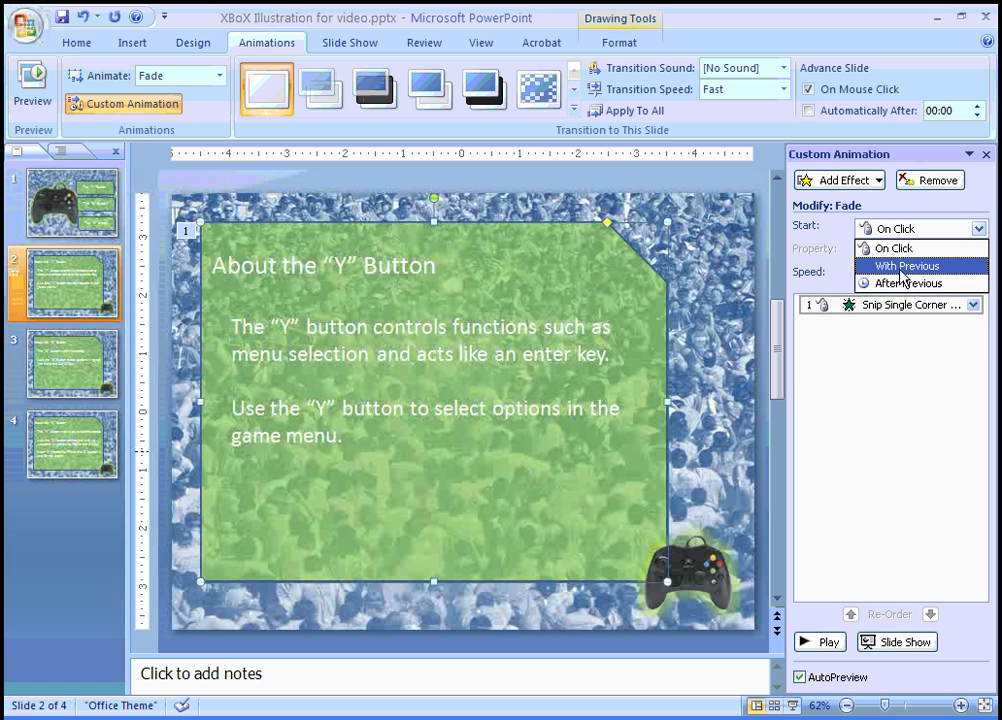
click(905, 266)
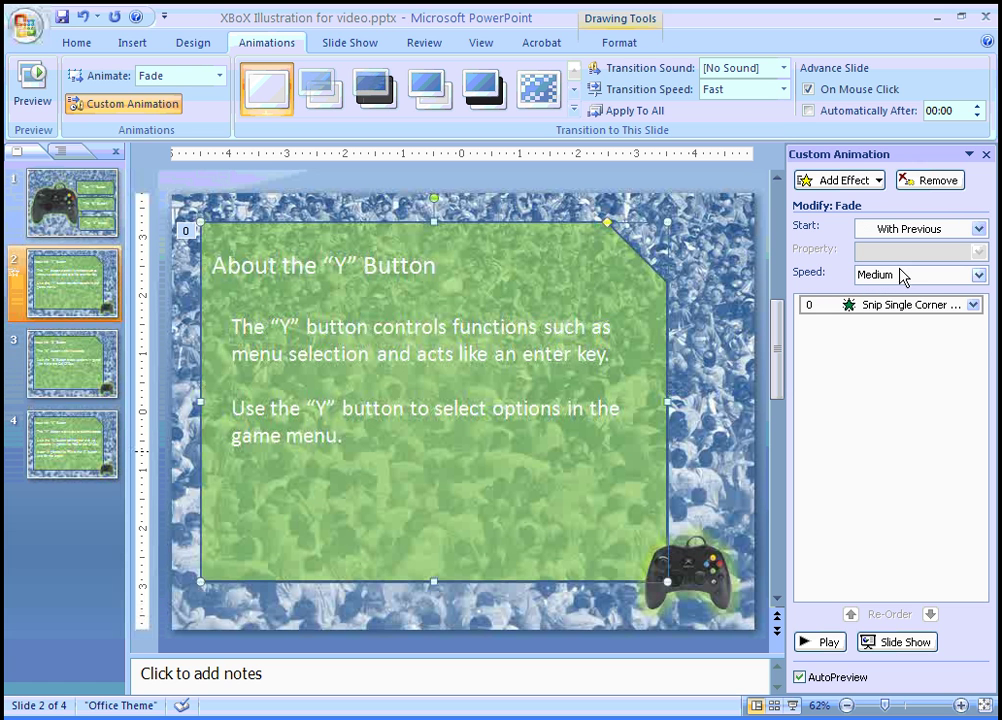
click(977, 276)
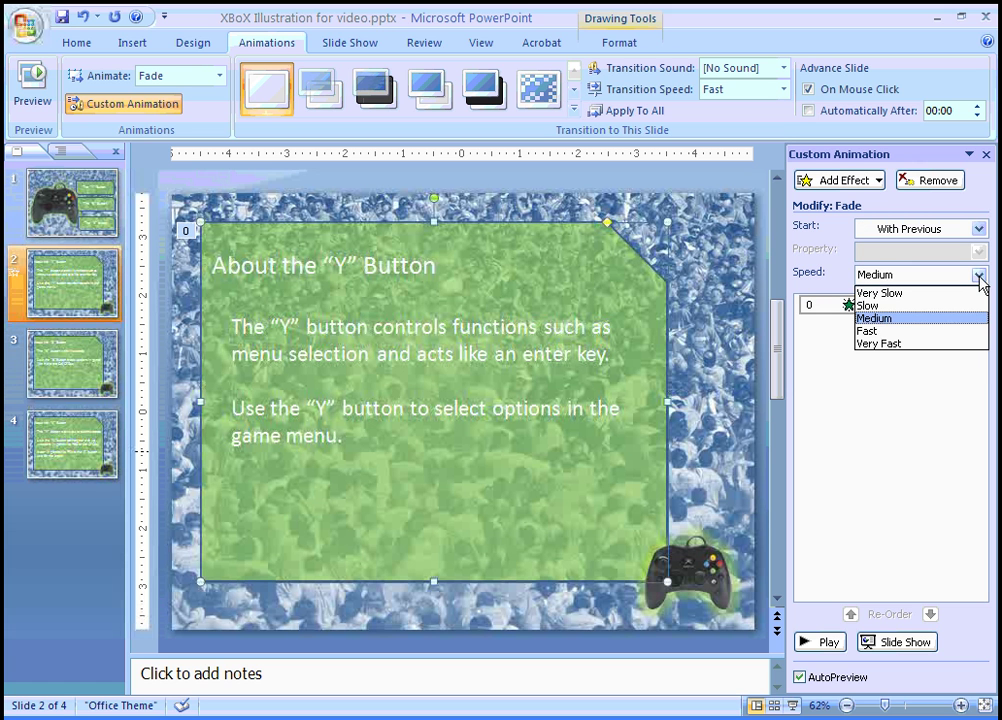
click(899, 336)
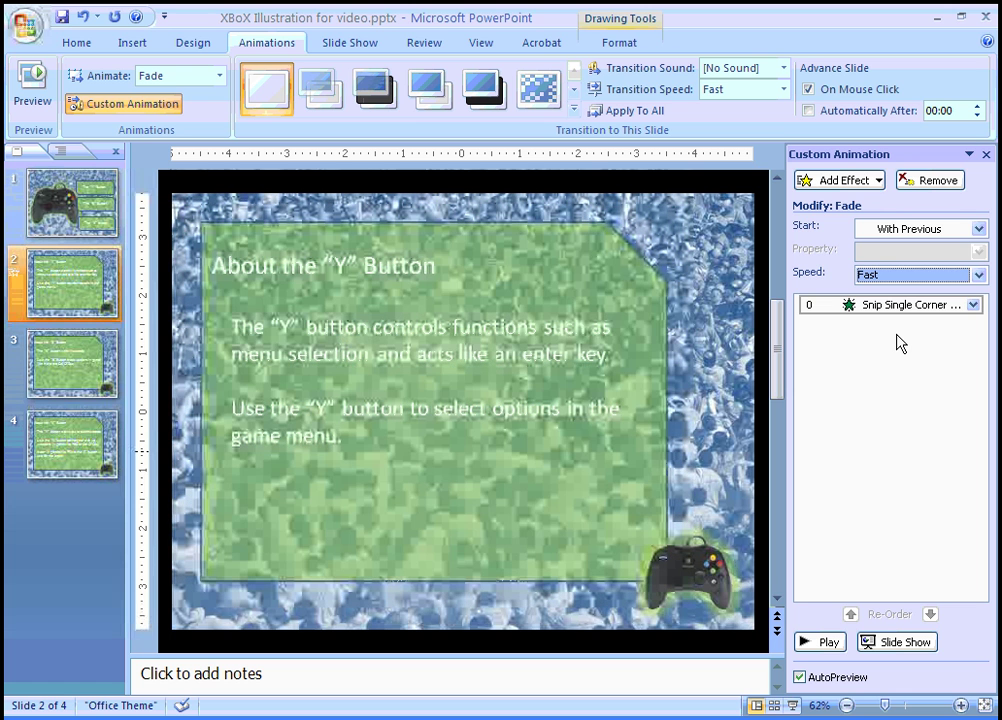
click(978, 276)
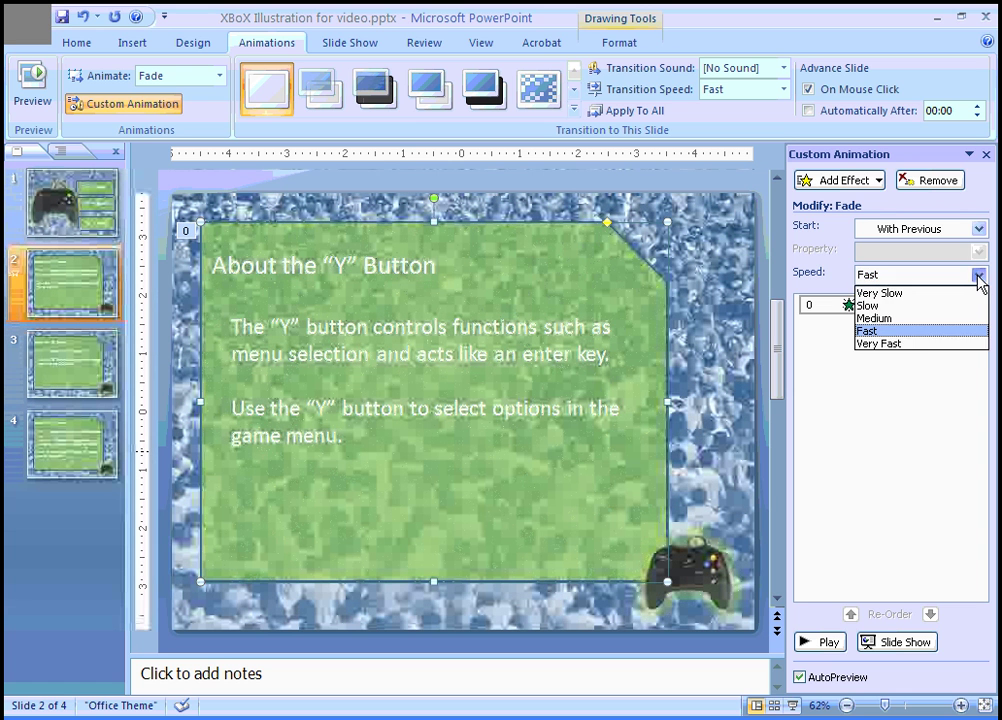
click(913, 344)
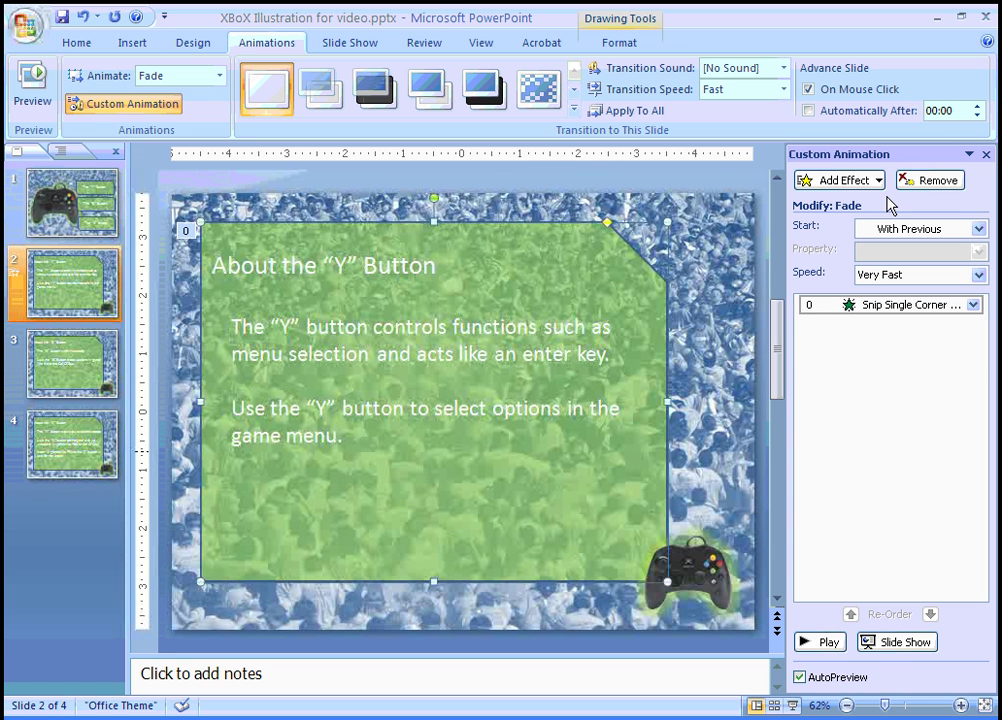
- Open the Fade animation's effect options and review its timing settings and text grouping choices
click(973, 305)
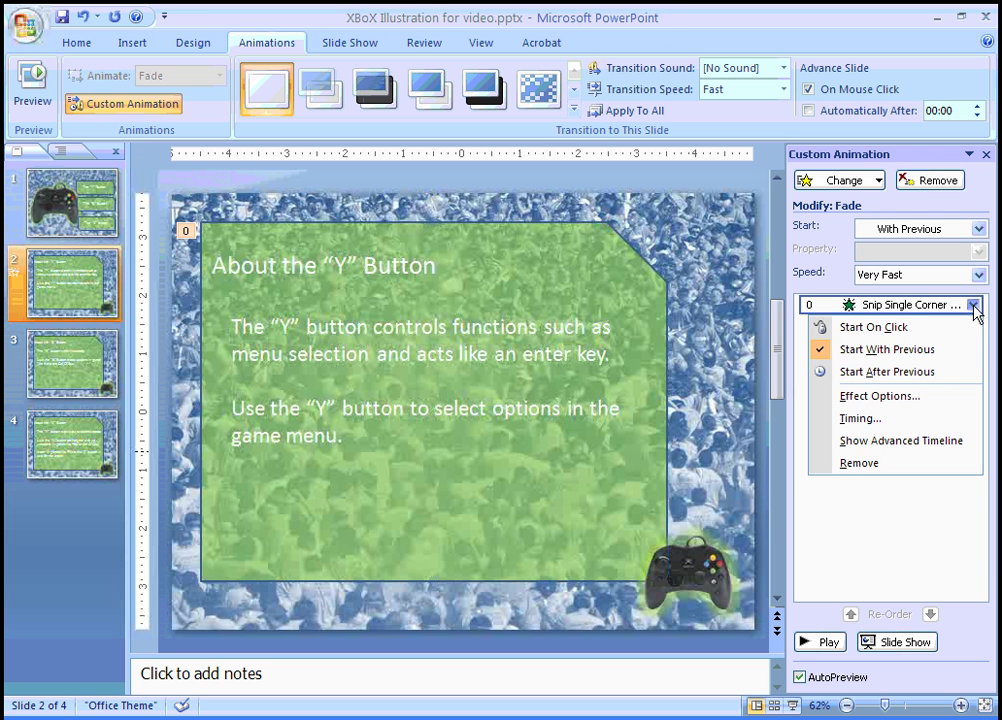
click(868, 397)
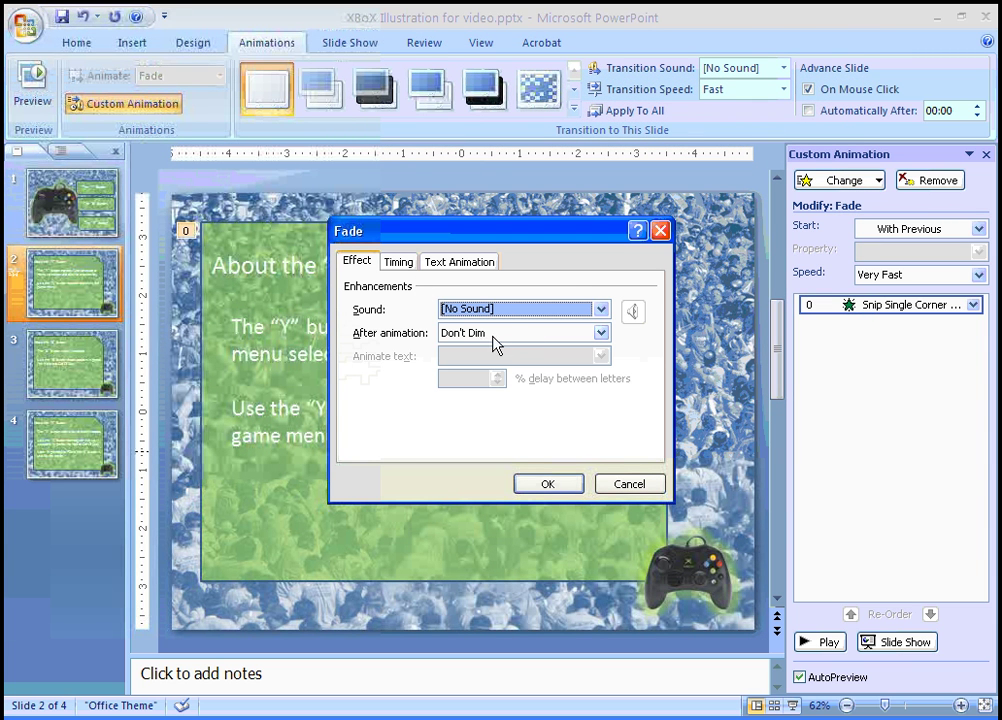
click(397, 263)
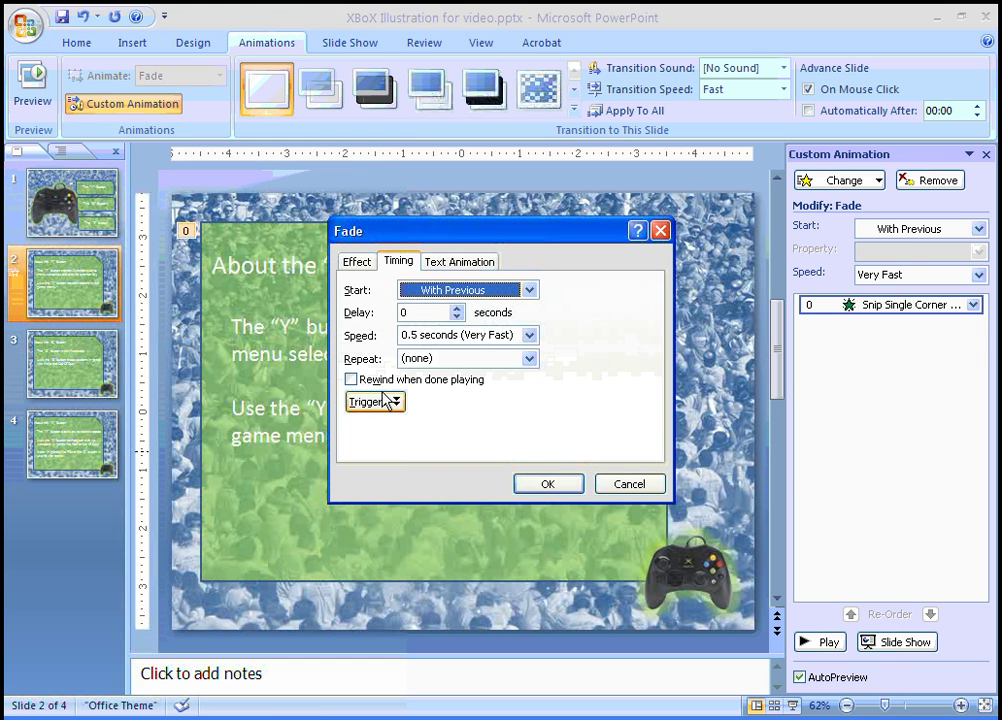
click(455, 263)
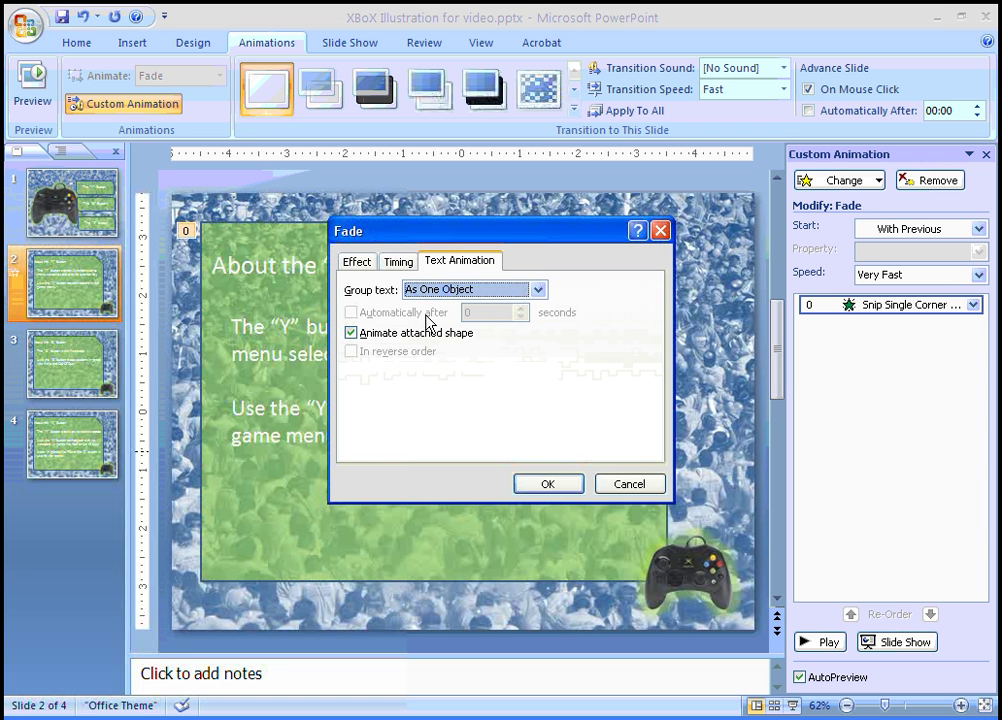
click(540, 292)
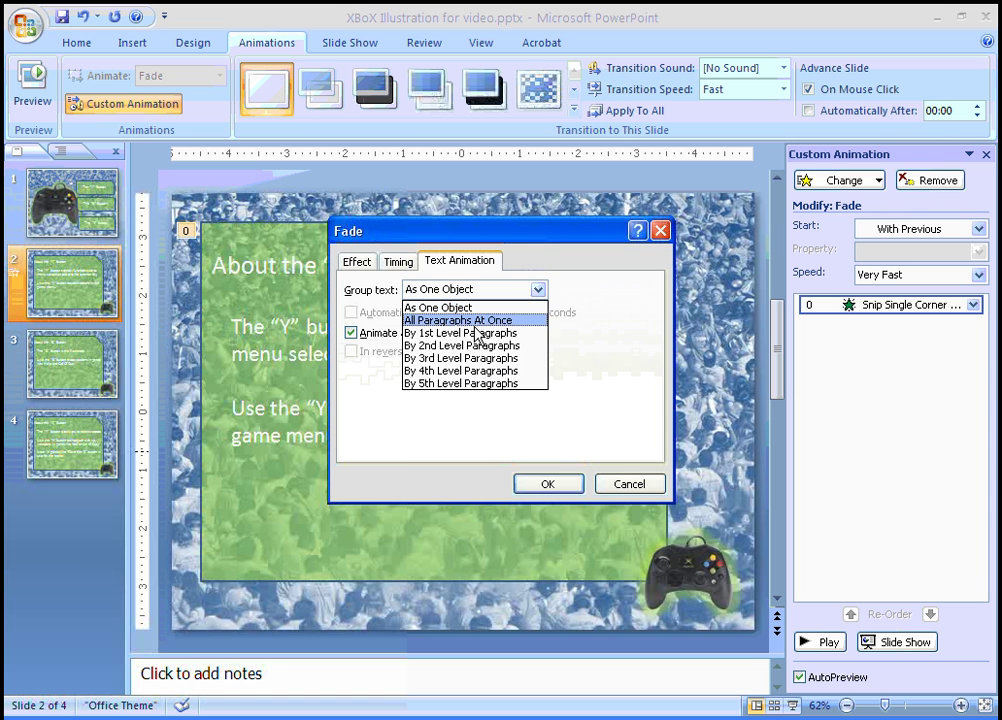
- Assign the sound file swwht.wav from the Desktop to the Fade animation on slide 2 and apply the effect options
click(358, 262)
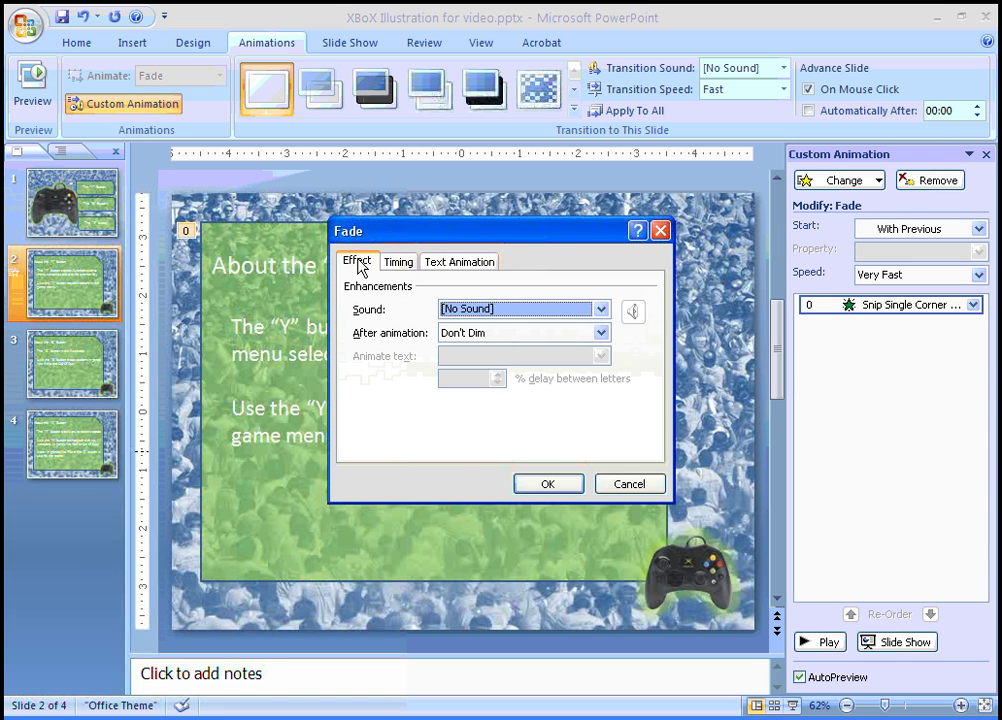
click(601, 309)
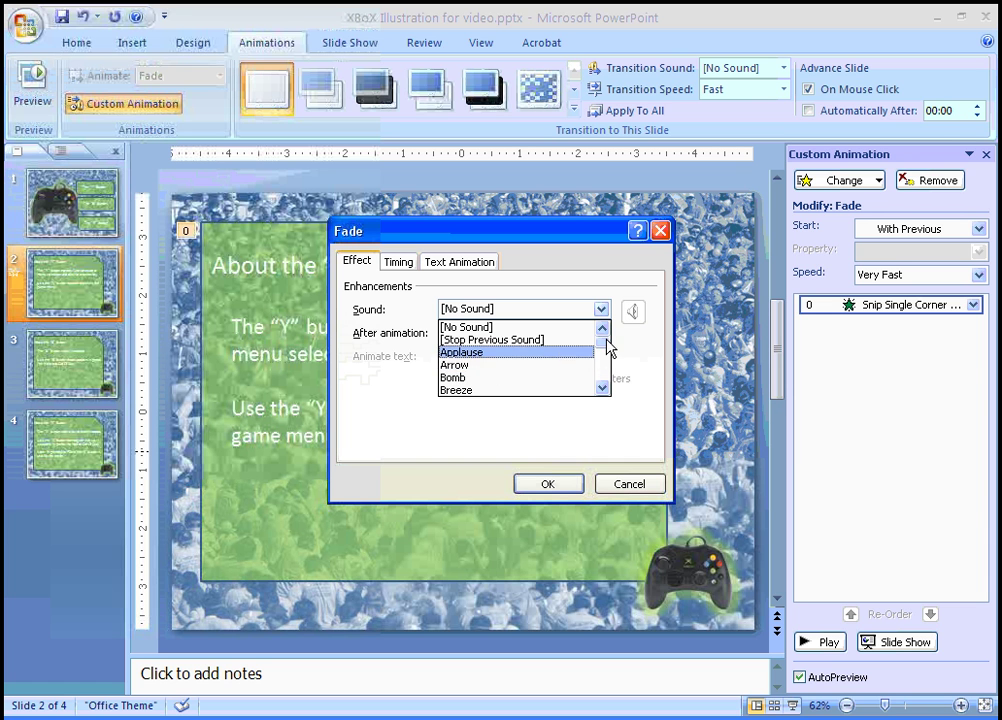
drag(607, 350, 607, 366)
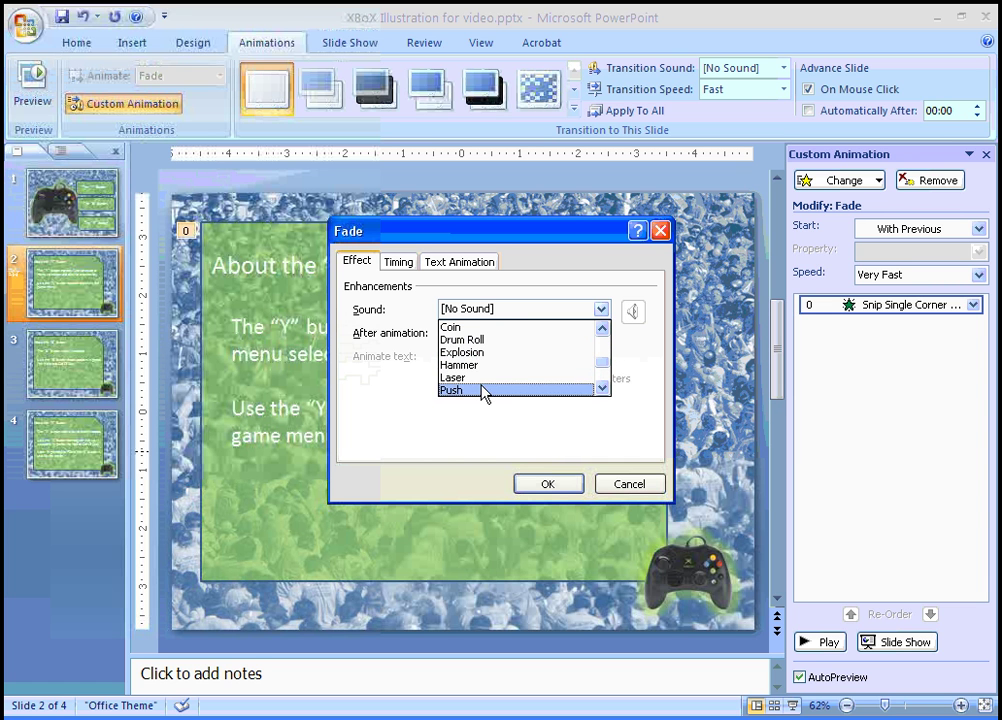
drag(605, 366, 607, 382)
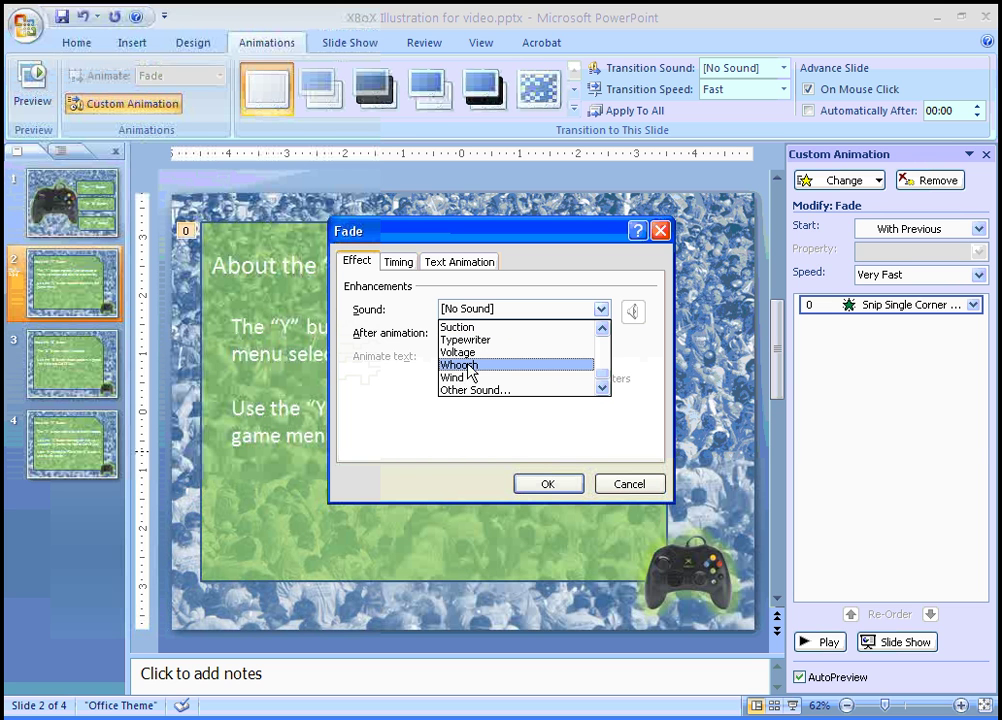
click(480, 390)
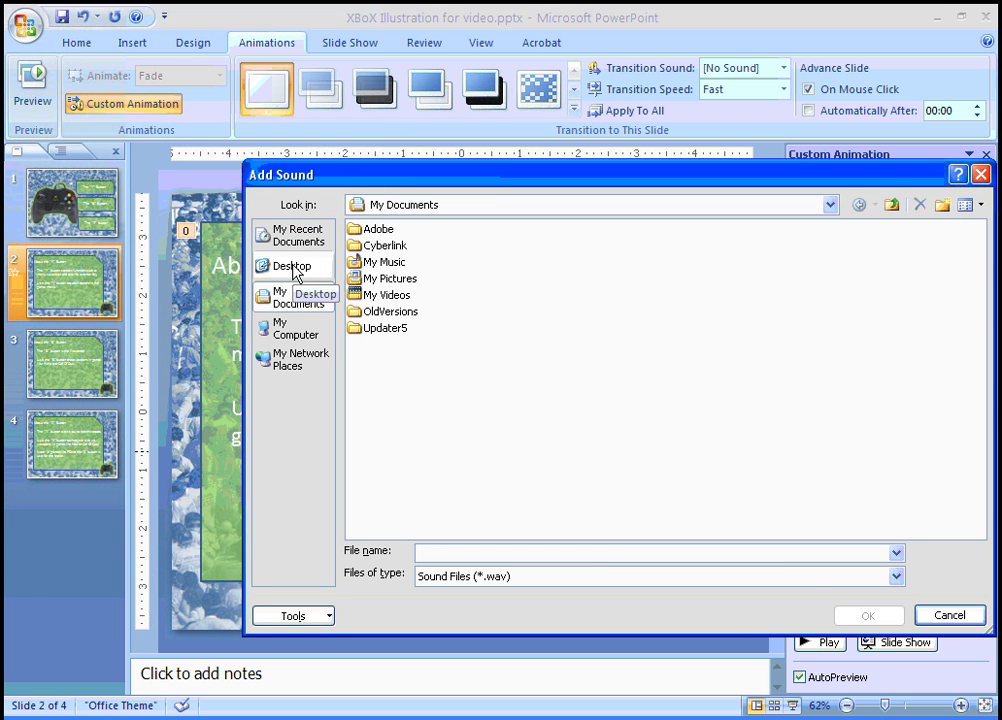
click(293, 265)
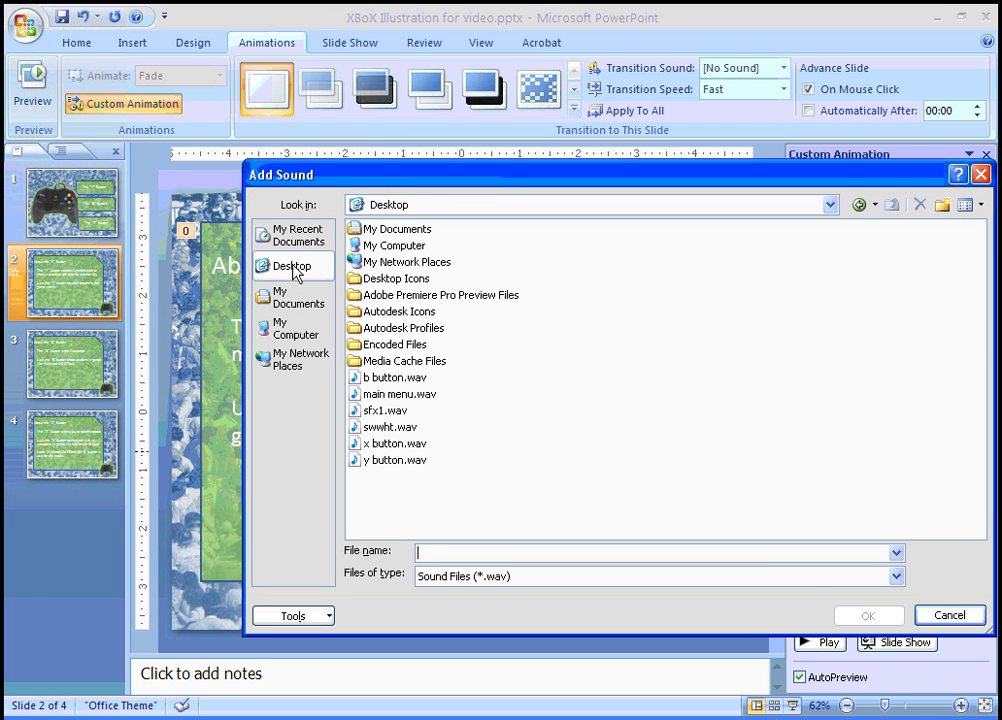
click(388, 428)
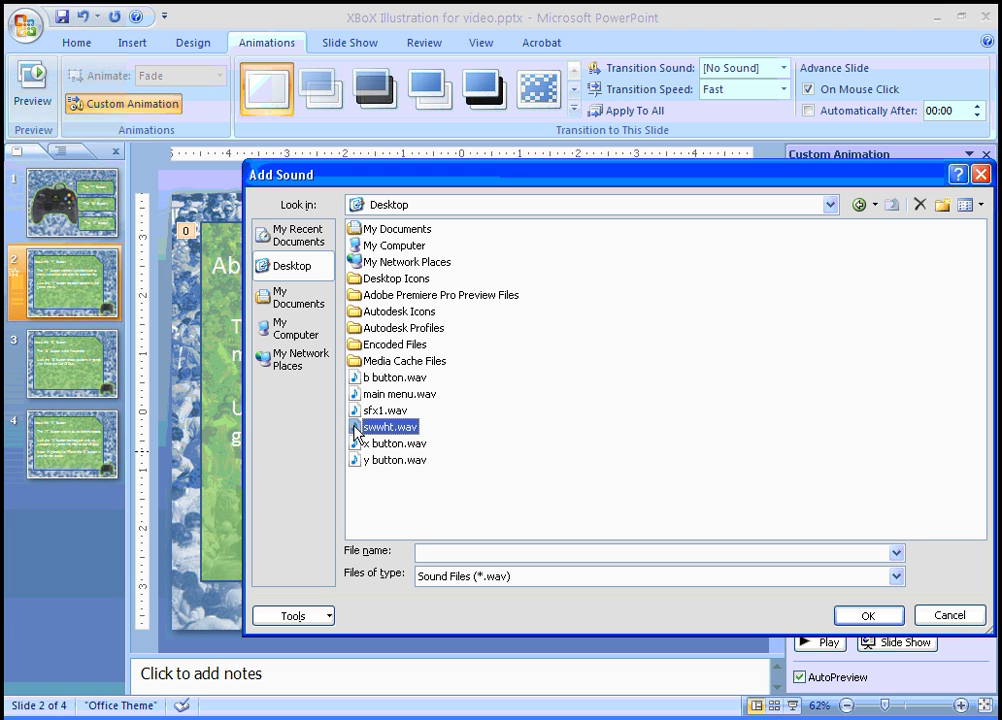
click(868, 615)
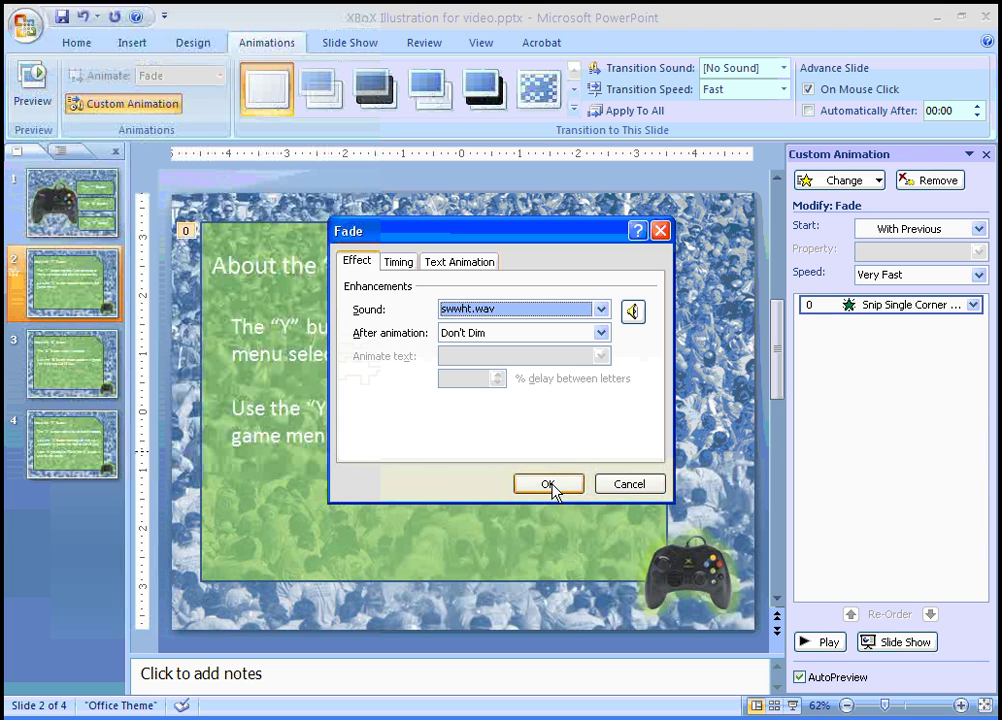
click(549, 484)
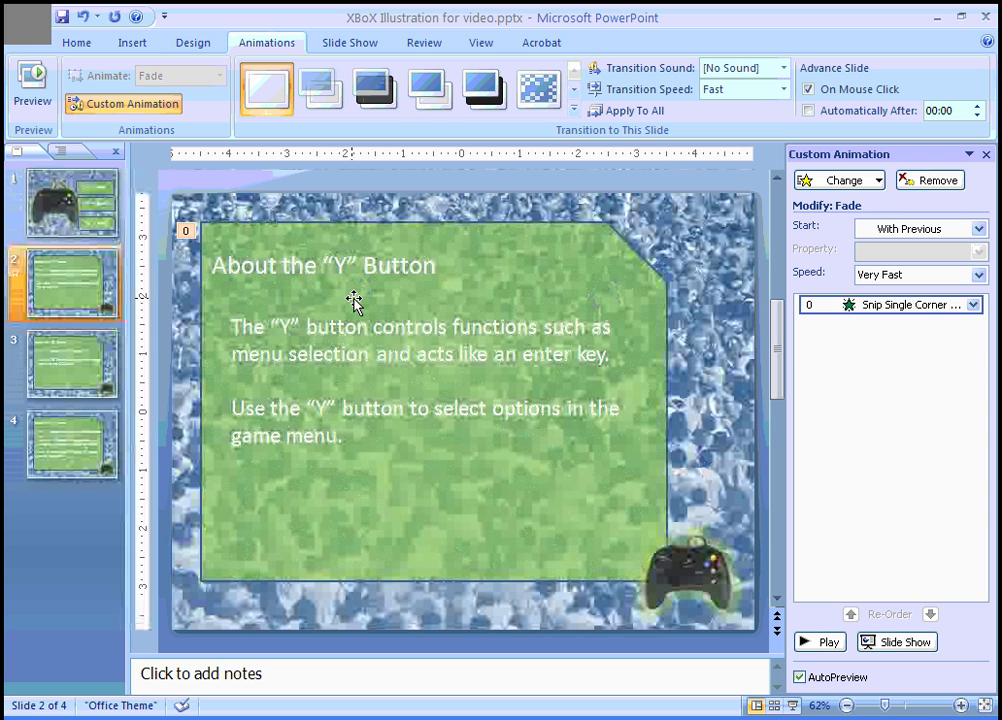
- Add a Fly In entrance effect to the title text box on slide 2 and set it to start After Previous
click(424, 264)
click(432, 252)
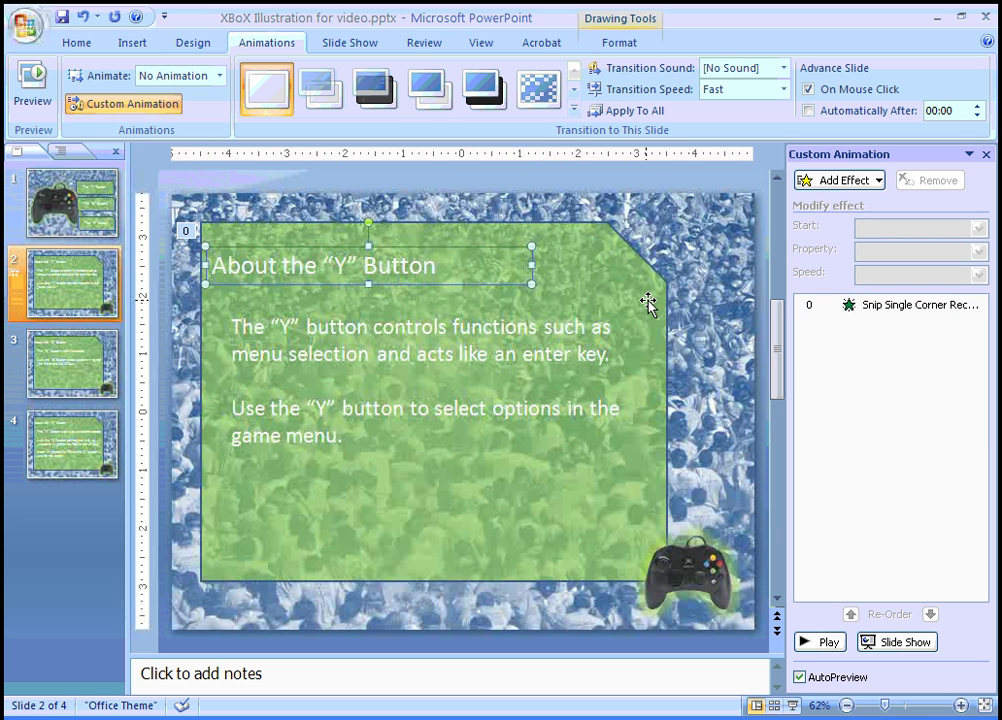
click(840, 180)
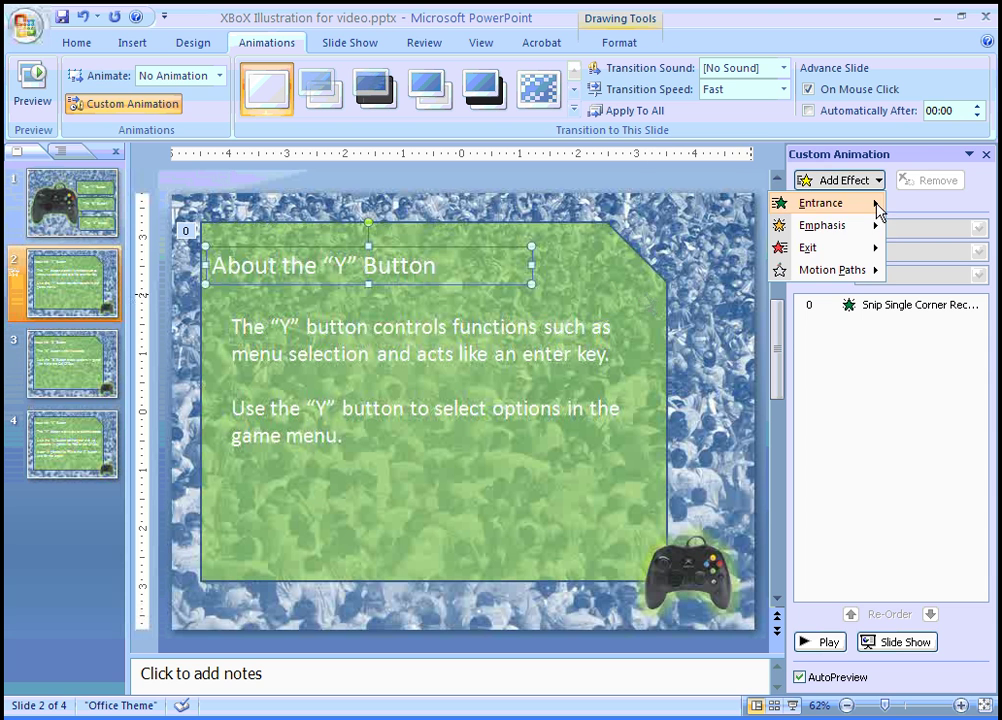
mouse_move(875, 205)
click(704, 341)
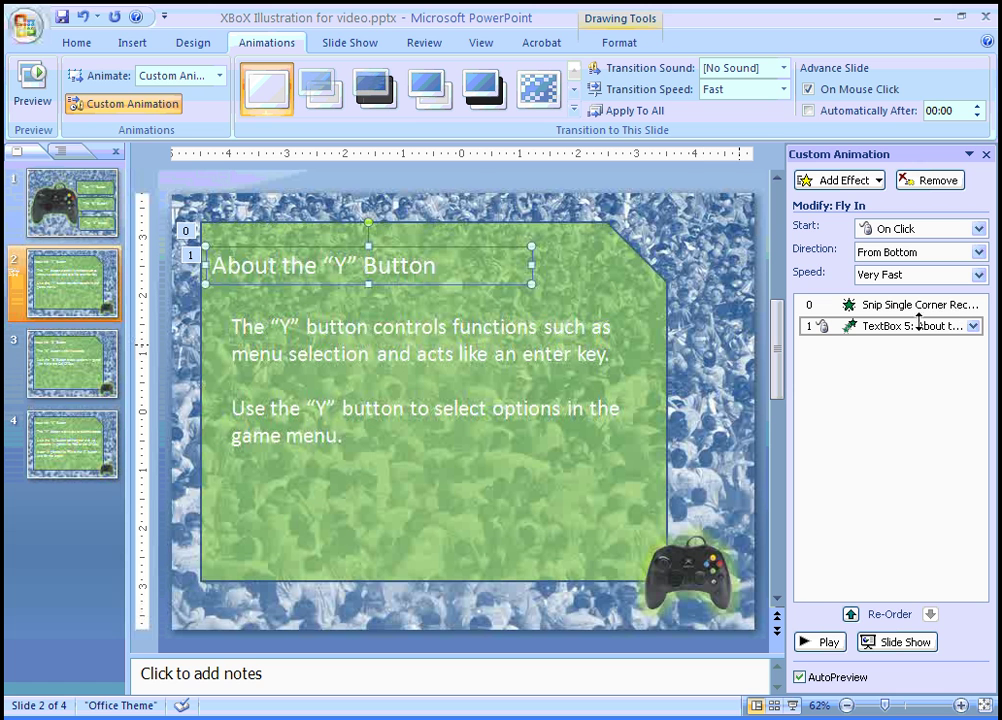
click(978, 228)
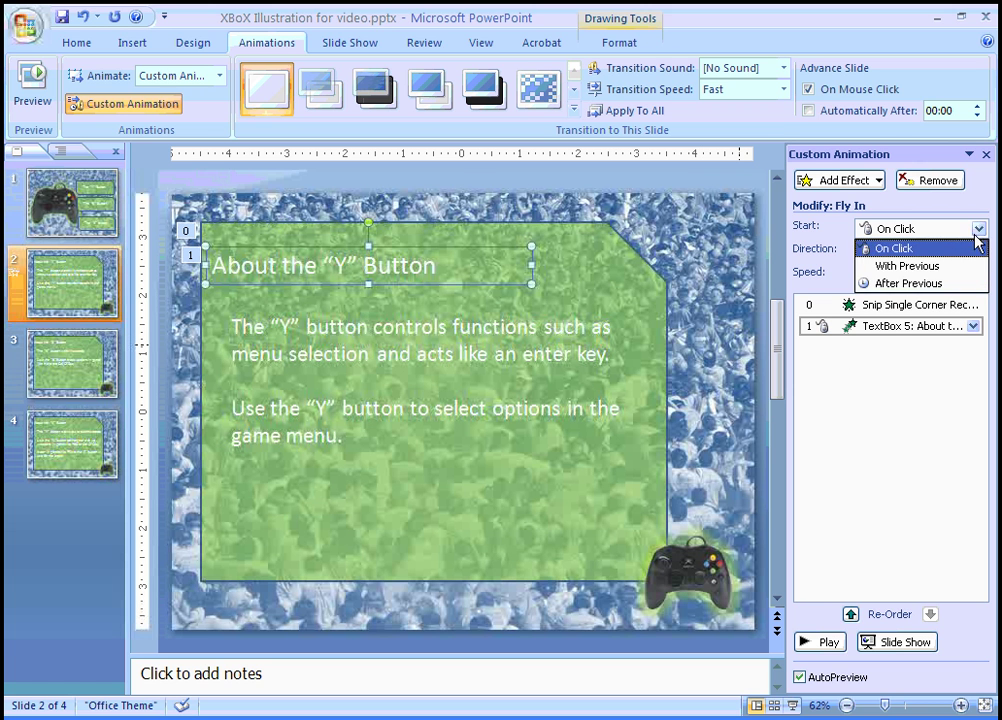
click(937, 285)
- Add a Fly In entrance effect to the body text box on slide 2 and set it to start After Previous
click(420, 314)
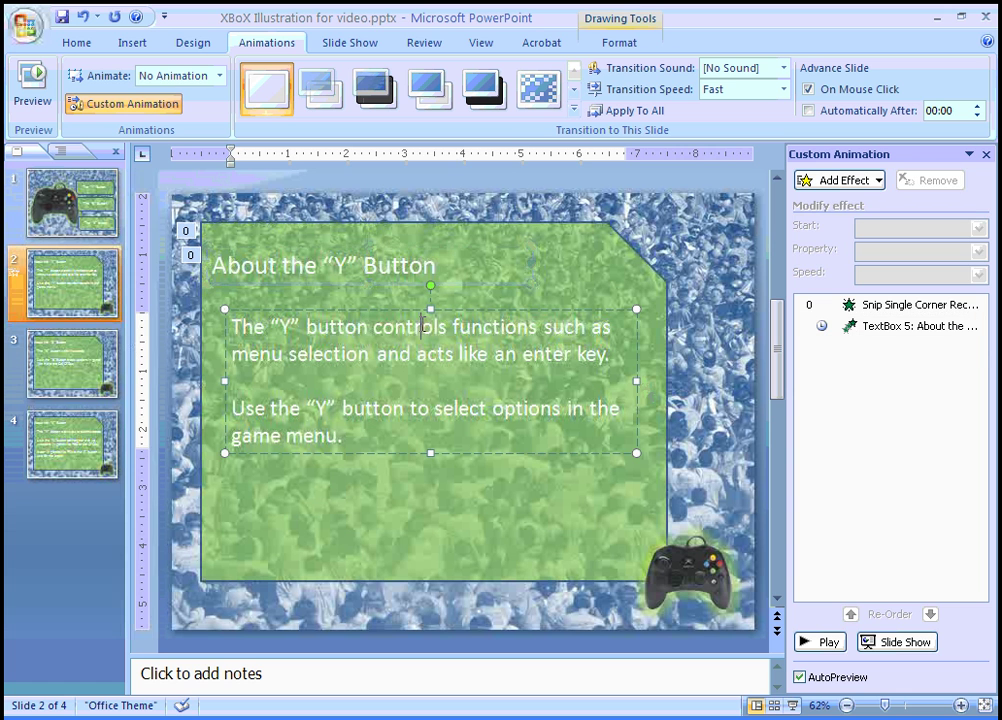
click(420, 314)
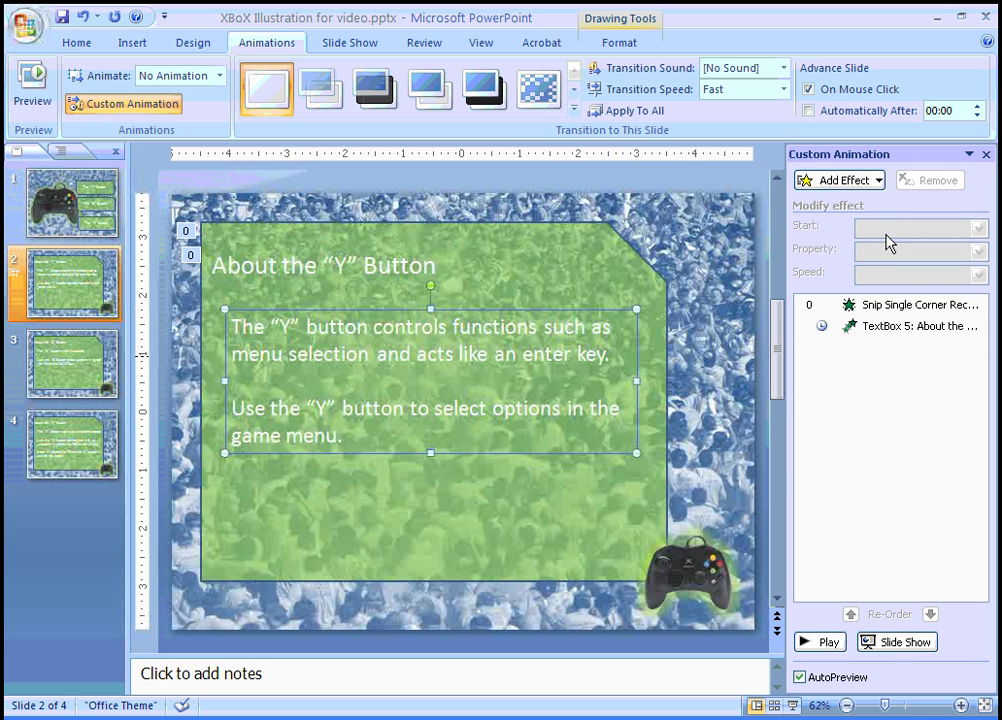
click(879, 182)
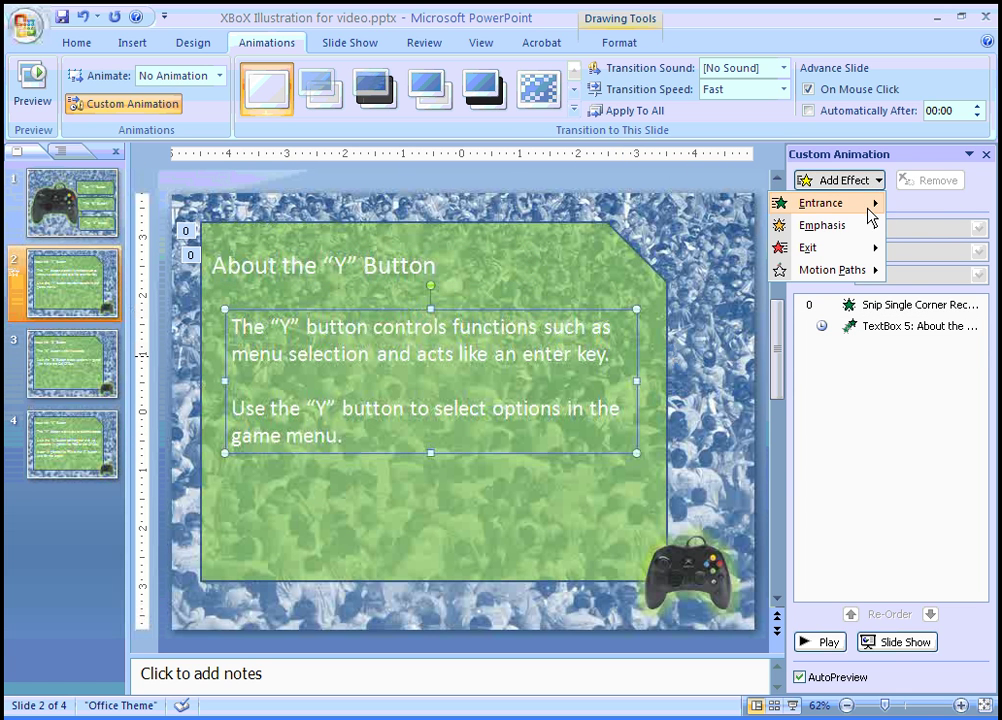
mouse_move(870, 212)
click(705, 339)
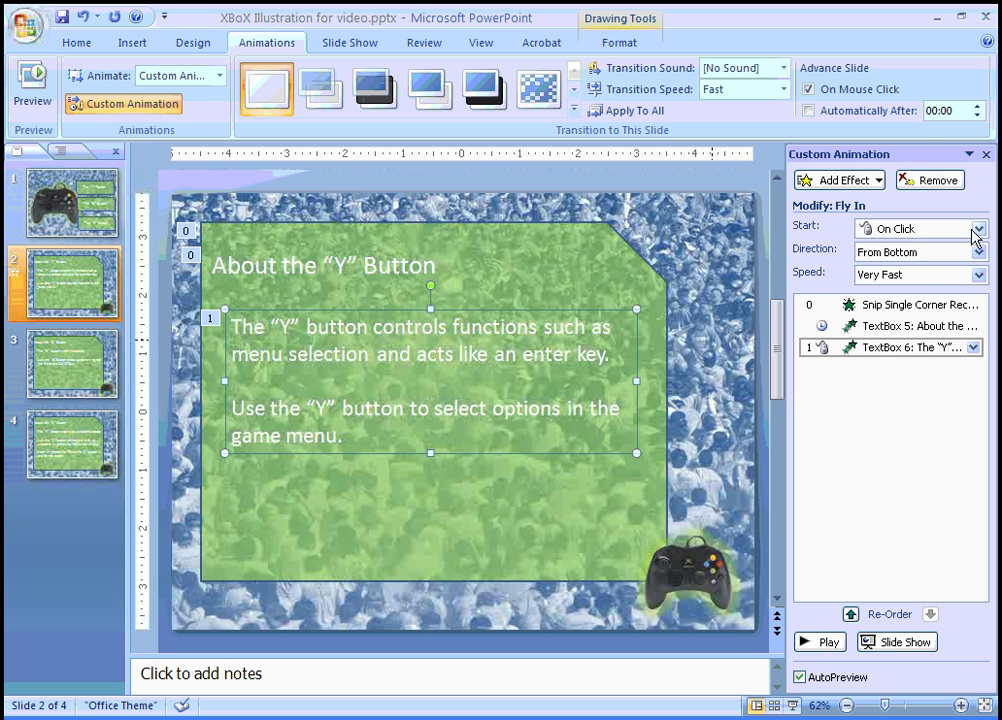
click(980, 230)
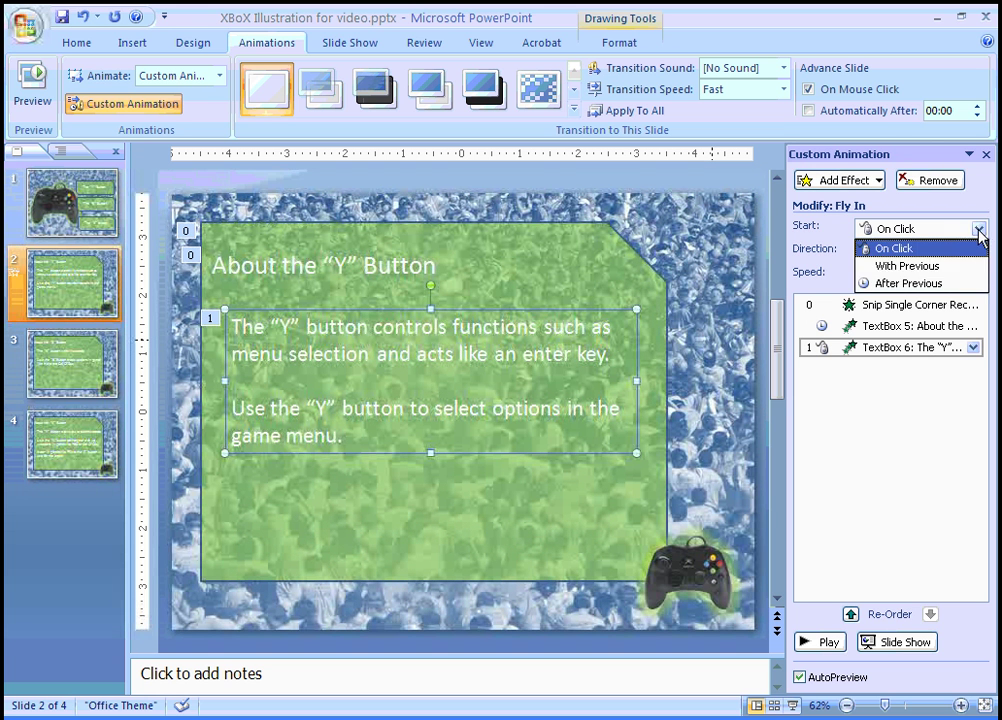
click(944, 284)
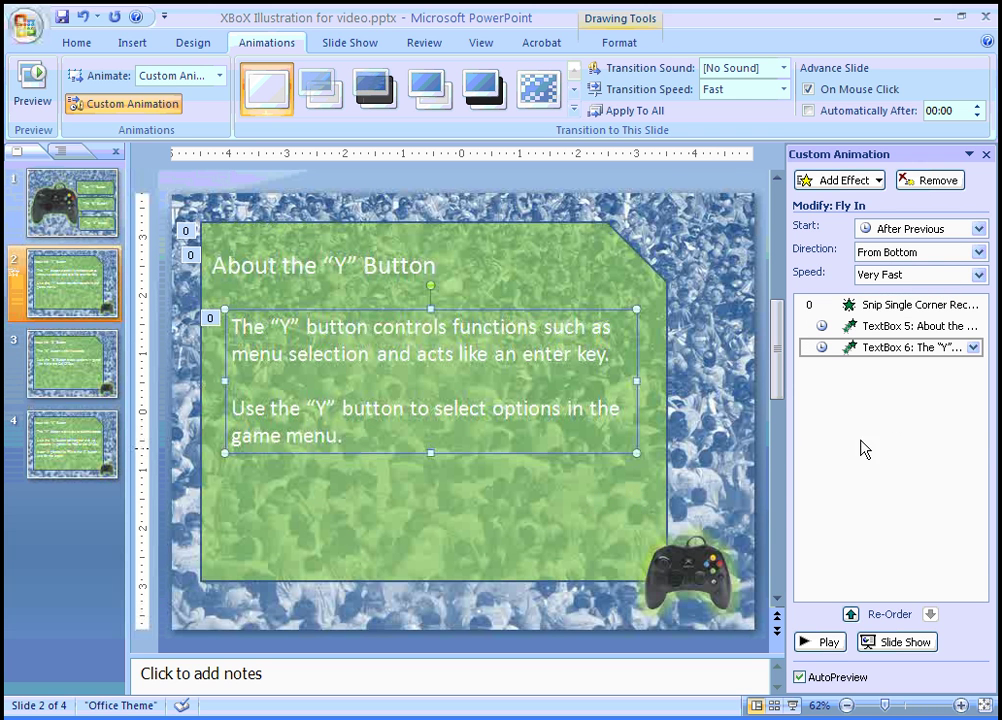
- Add a Grow & Turn entrance effect to the controller picture in the corner of slide 2
click(703, 578)
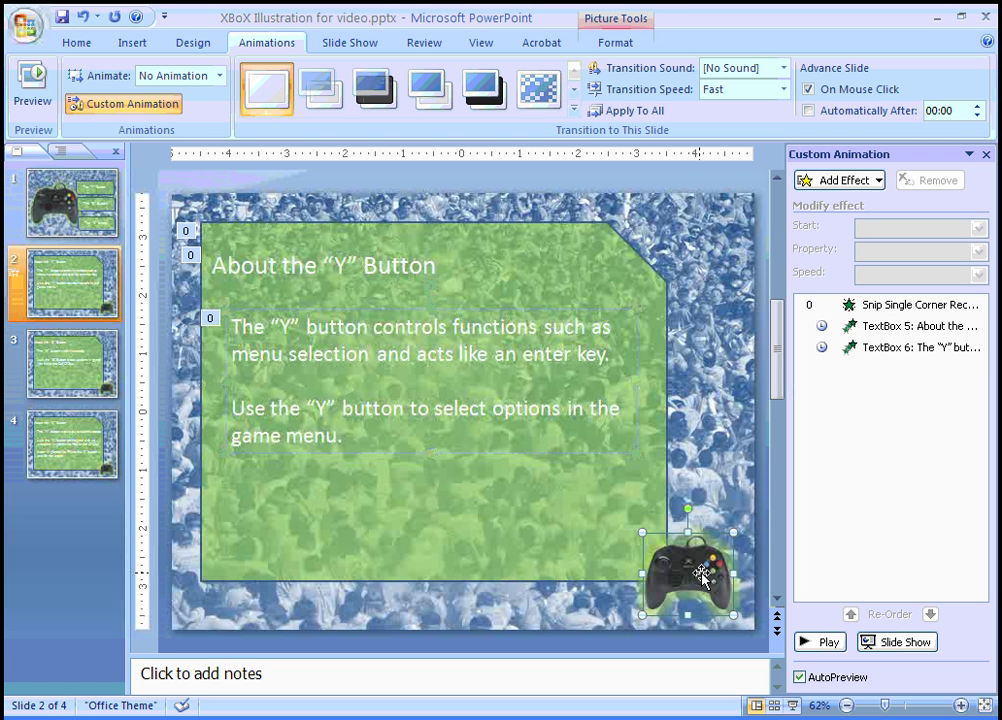
click(877, 181)
mouse_move(820, 203)
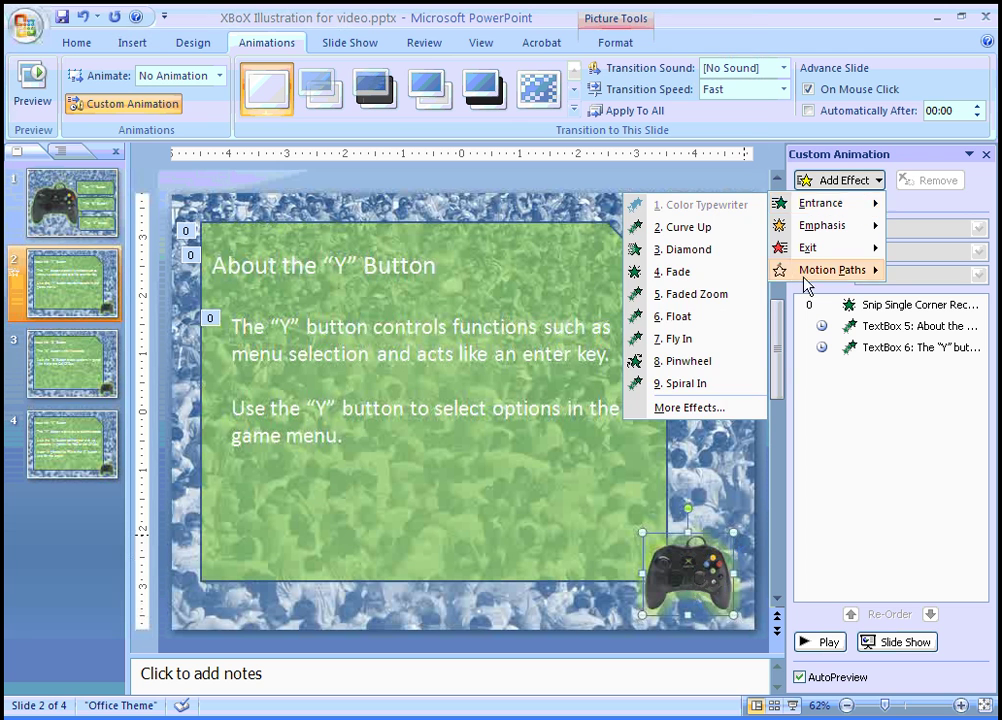
click(718, 412)
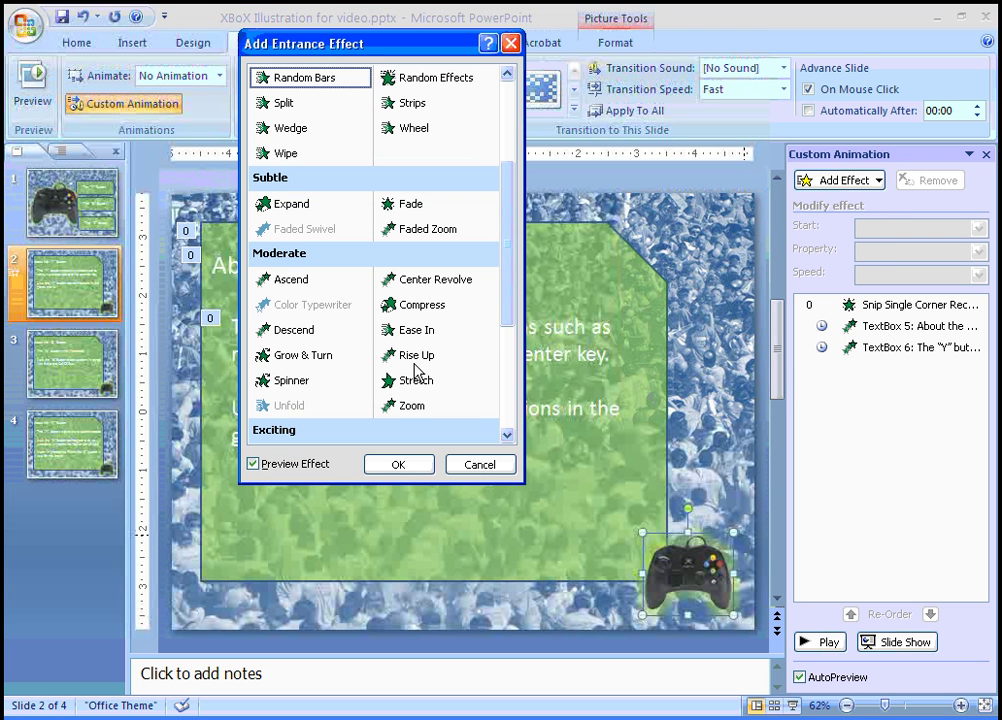
click(316, 358)
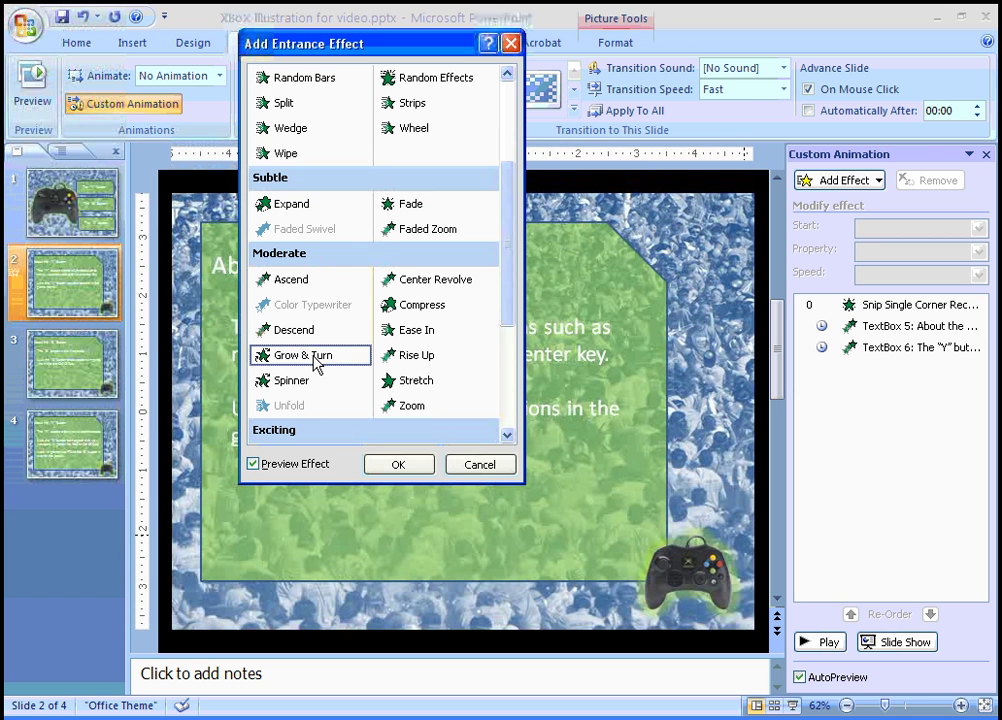
click(415, 467)
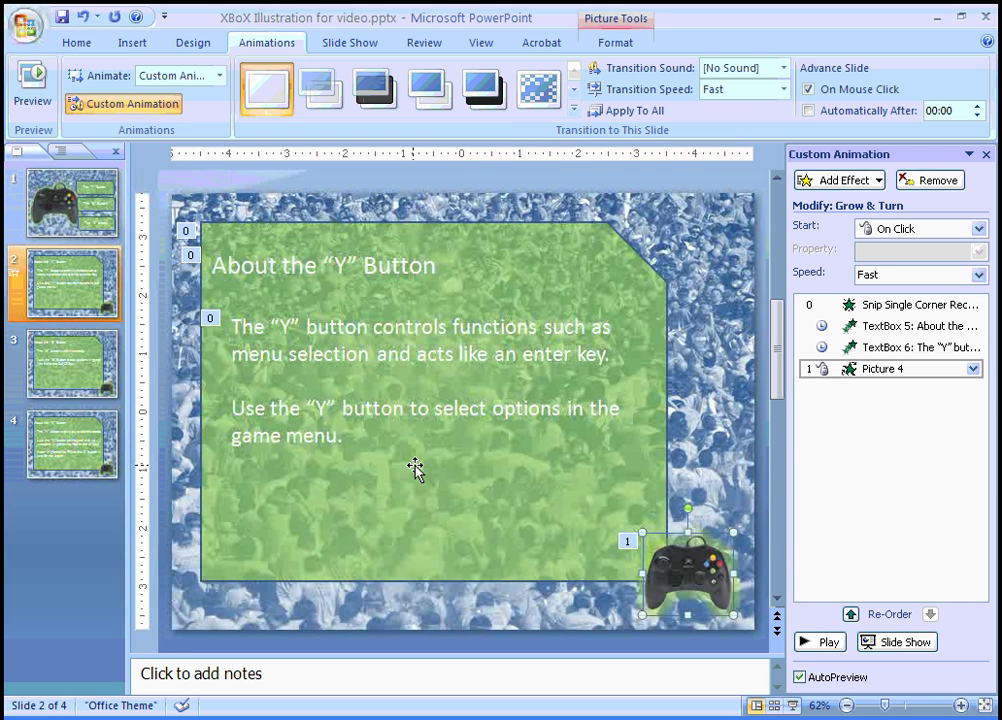
- Set the controller picture's Grow & Turn animation to start After Previous and play slide 2's animation sequence
click(977, 229)
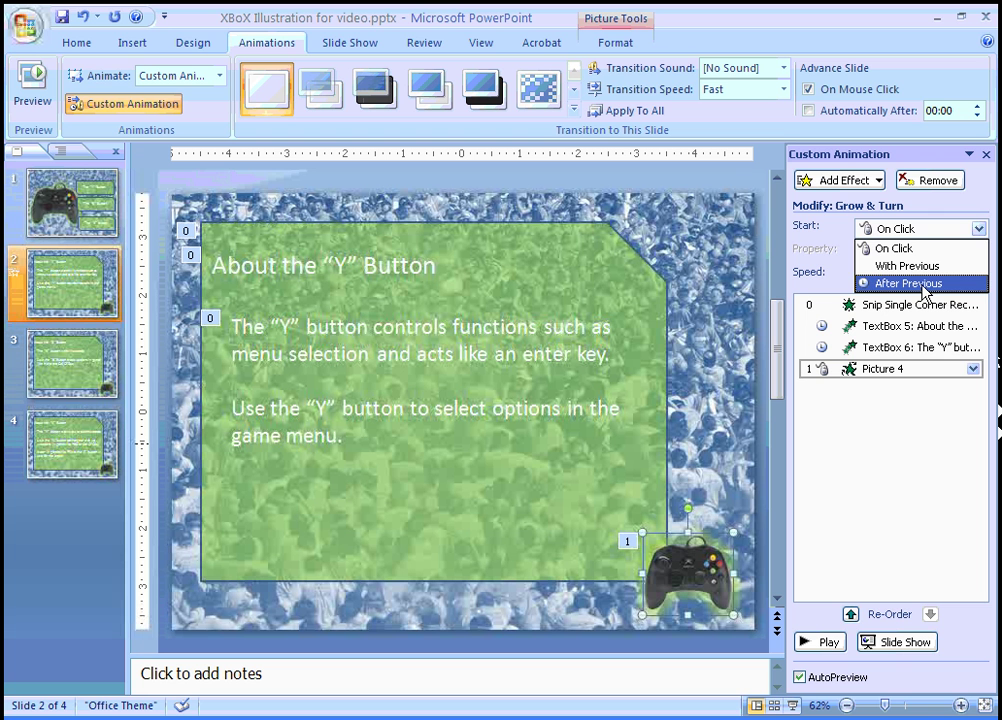
click(910, 283)
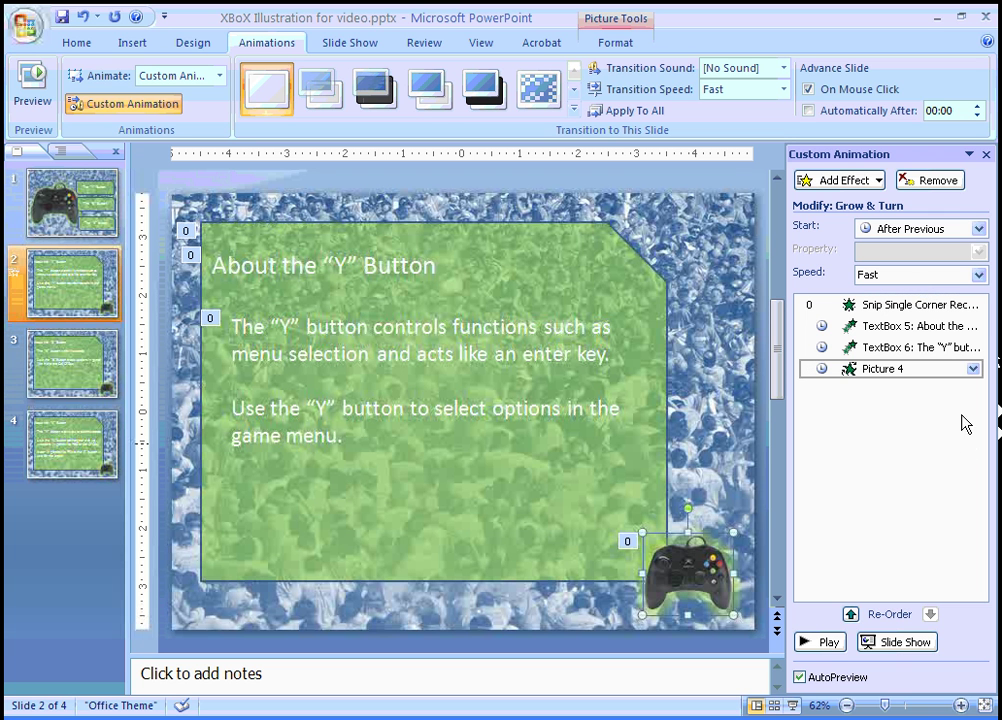
click(824, 646)
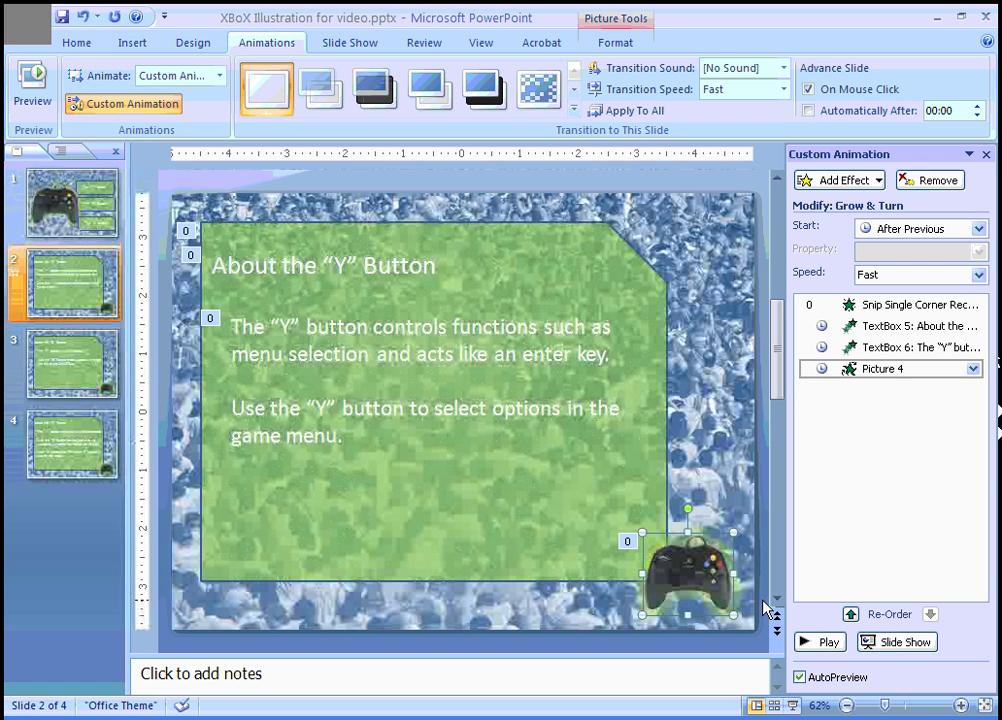
- Add a Fade entrance effect to the green snipped-corner shape behind the text on slide 3
click(111, 350)
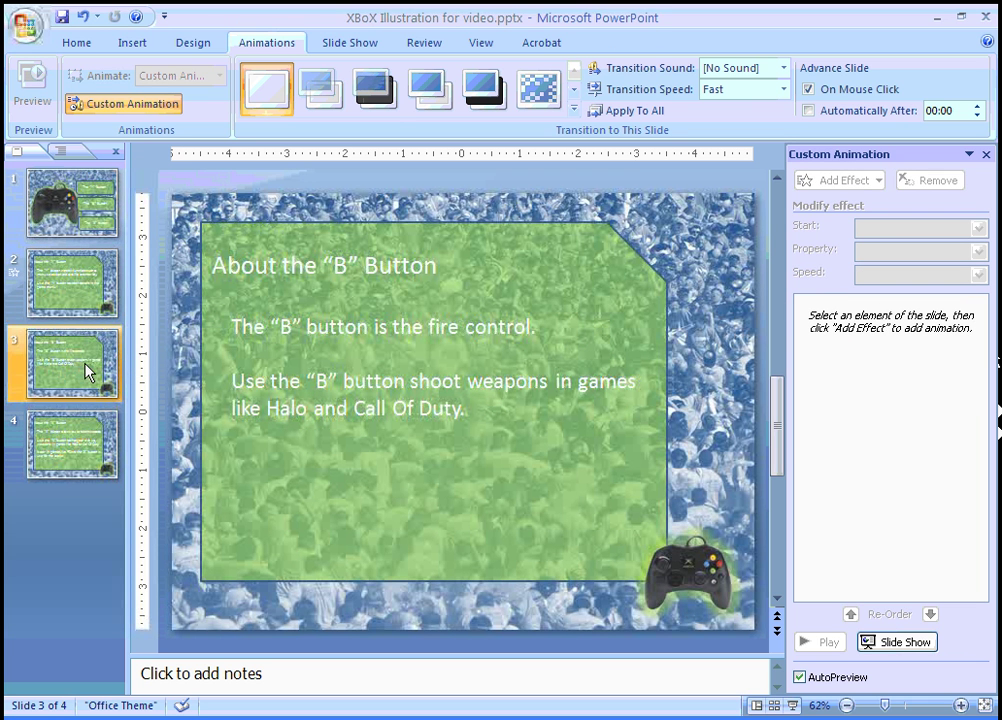
click(636, 262)
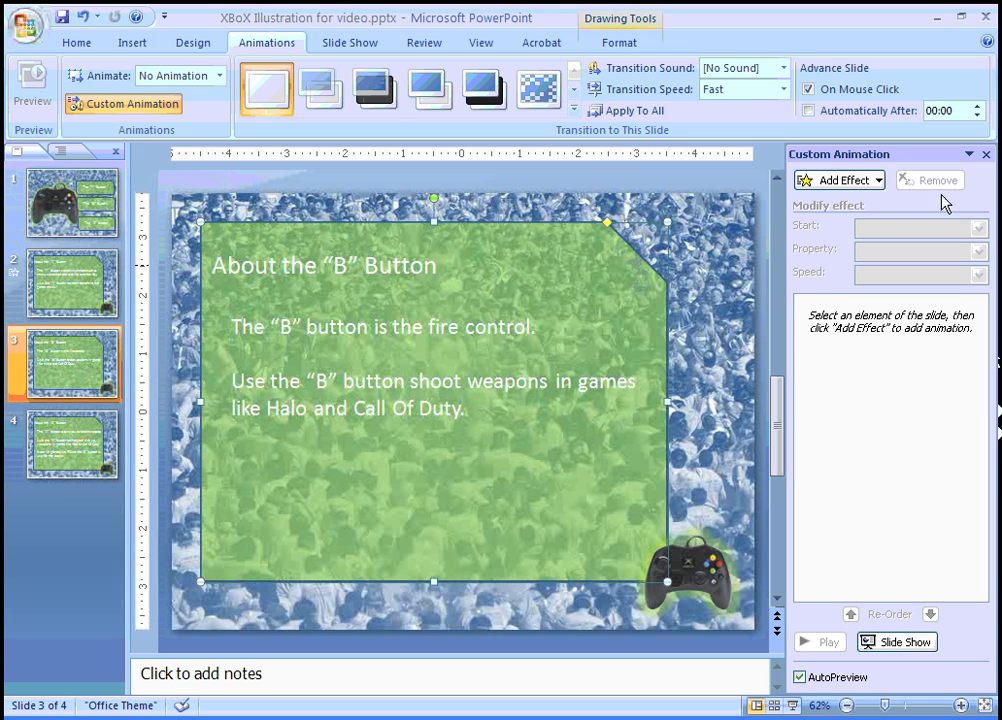
click(880, 180)
mouse_move(870, 204)
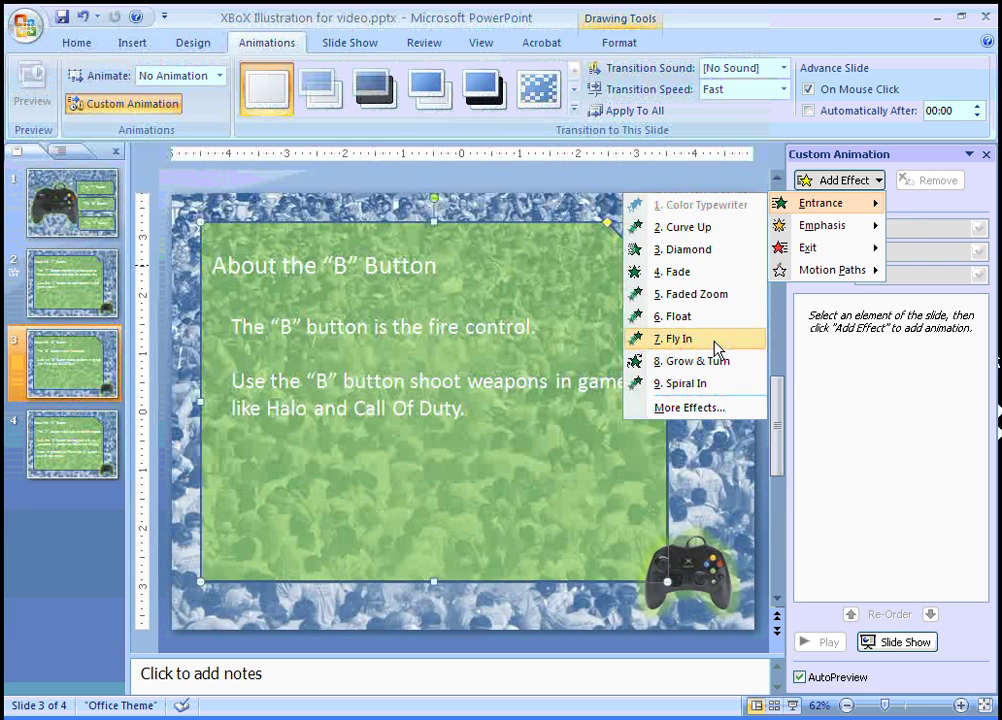
click(690, 281)
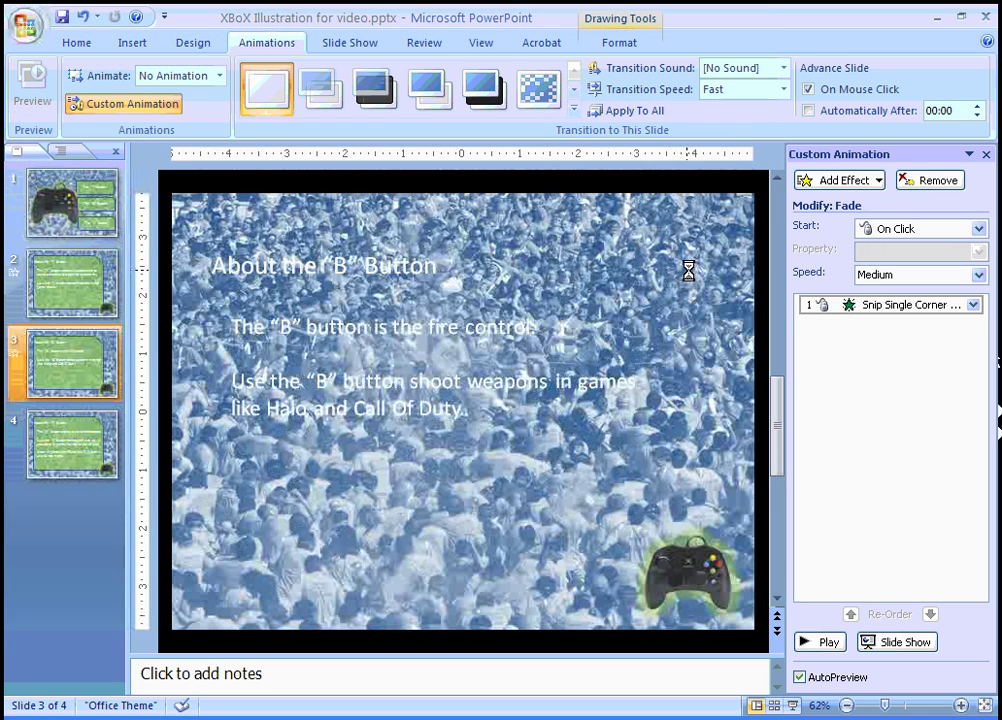
- Set the slide 3 shape's Fade animation to start With Previous at Very Fast speed
click(979, 230)
click(930, 264)
click(978, 275)
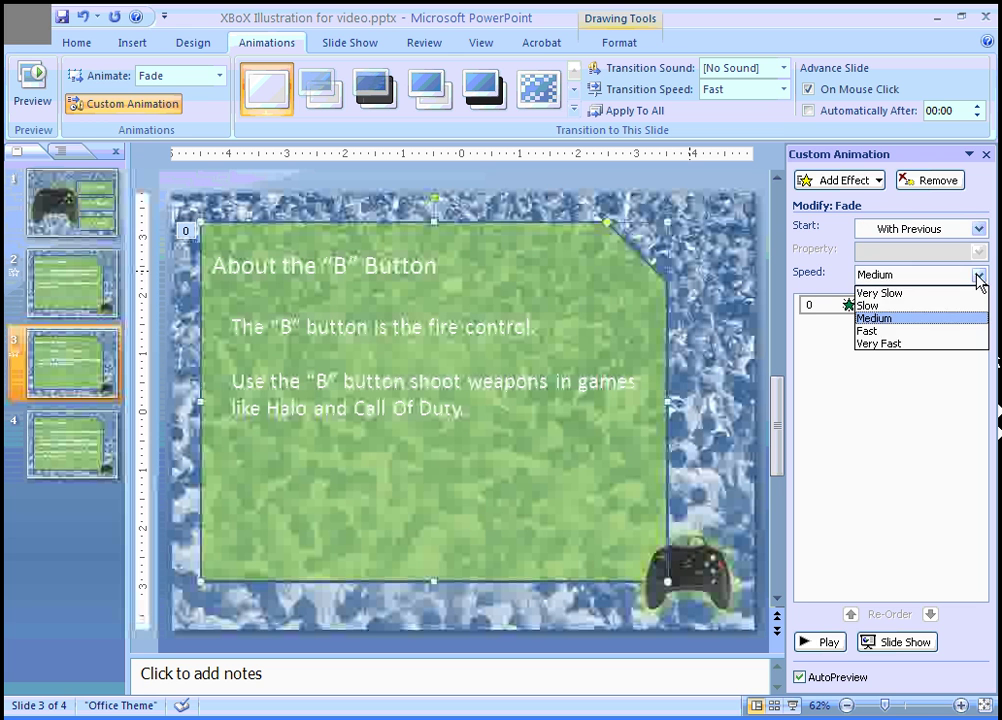
click(935, 345)
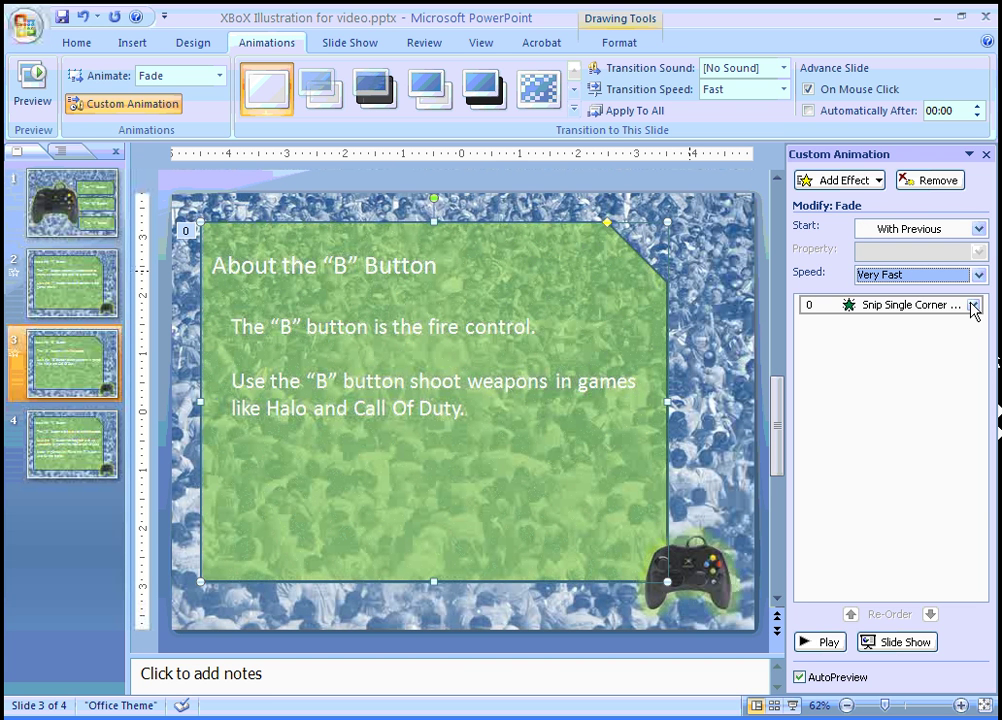
- Assign the swwht.wav sound to the green shape's Fade animation on slide 3 and apply the effect options
click(957, 306)
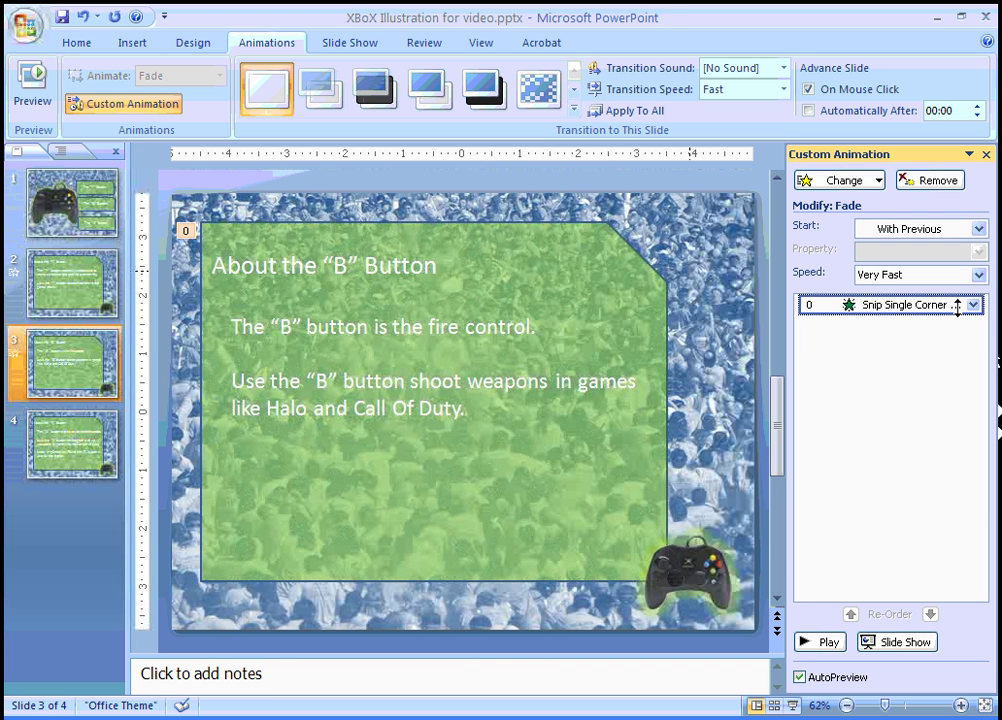
click(972, 305)
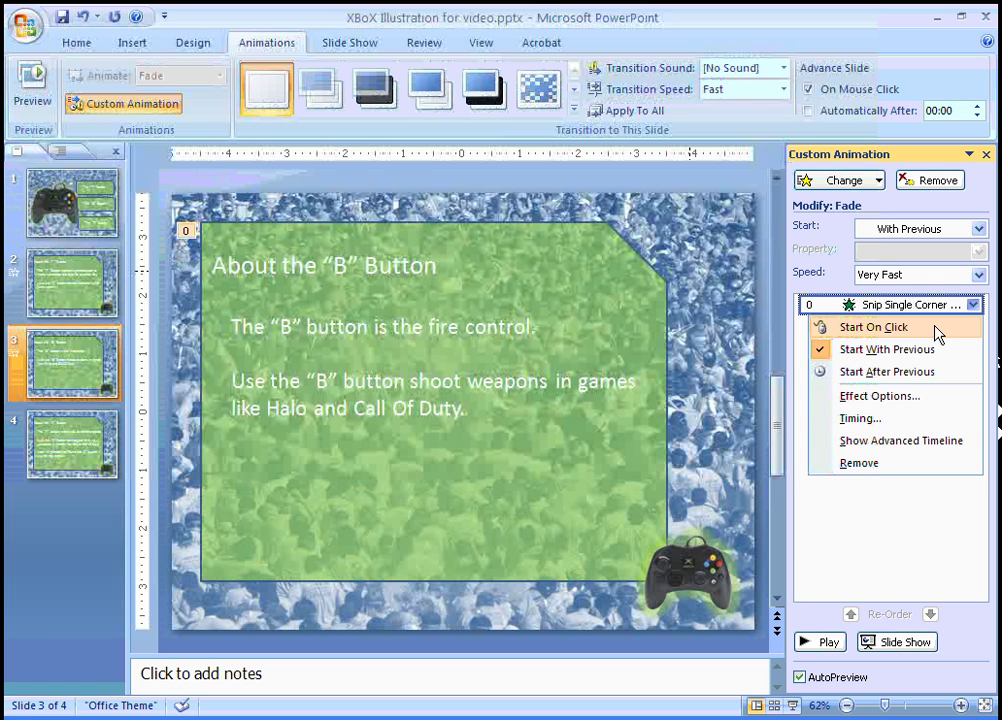
click(879, 396)
click(390, 205)
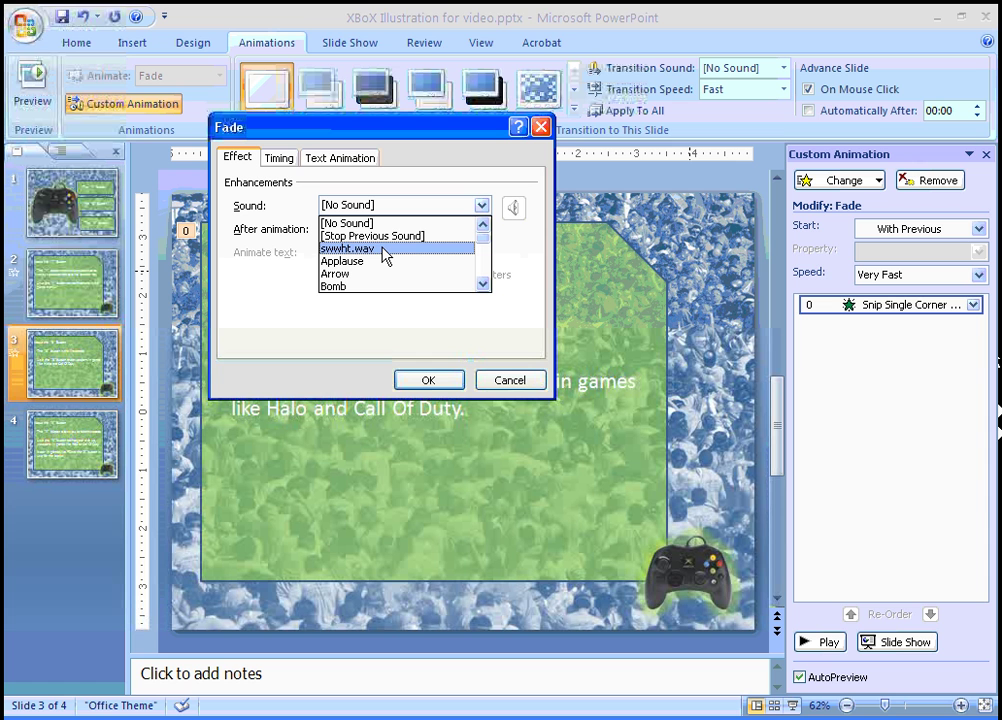
click(347, 249)
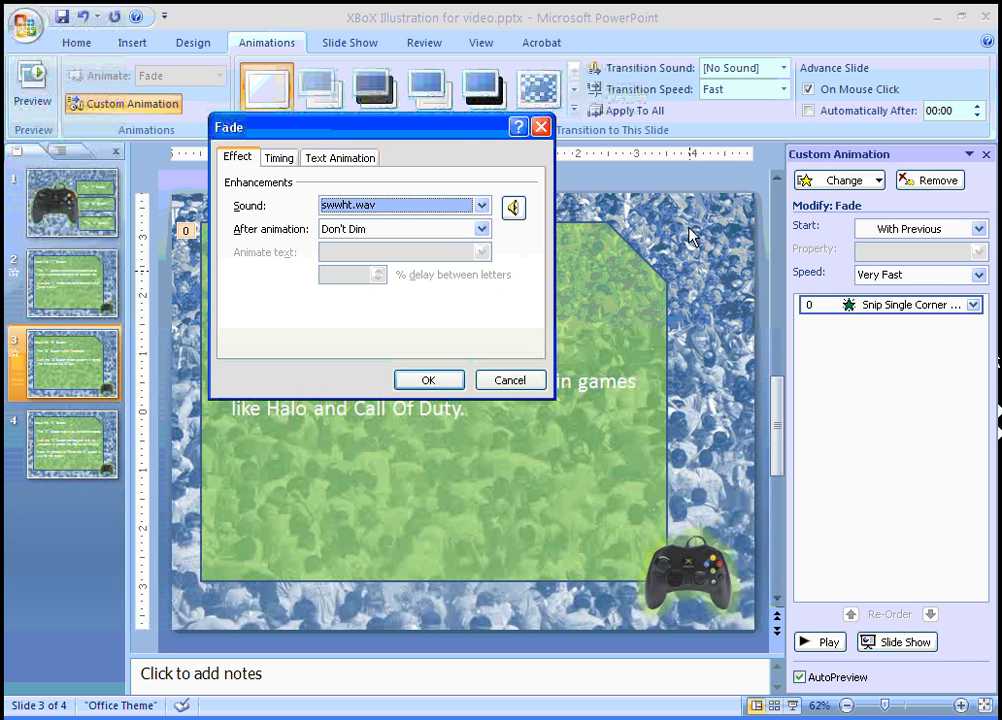
click(445, 380)
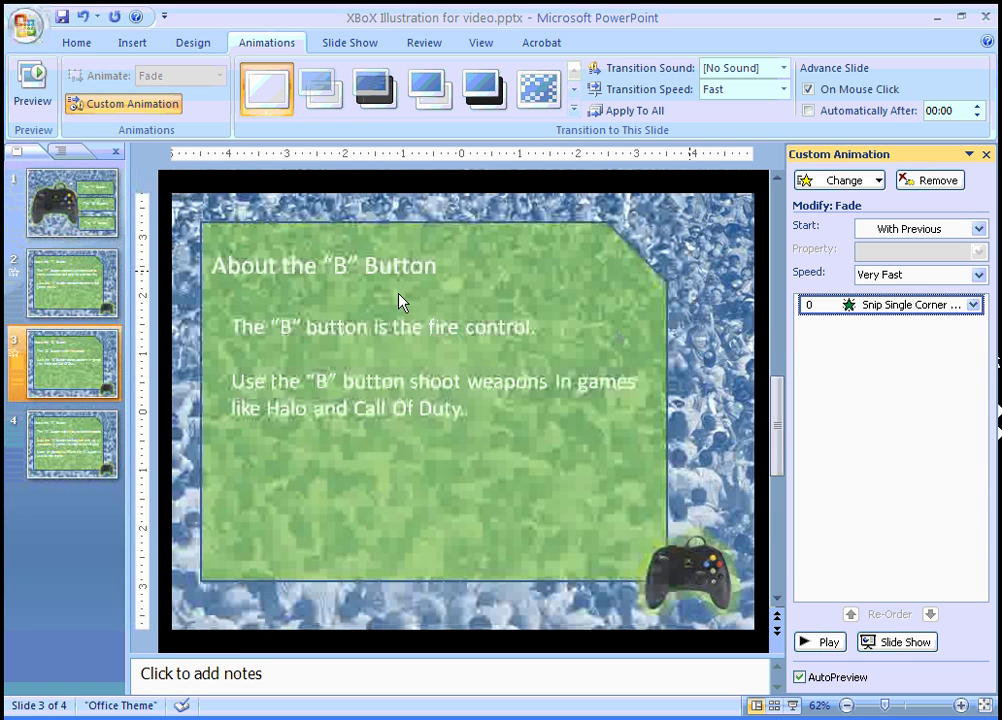
- Add a Fly In entrance effect to slide 3's "About the 'B' Button" title and set it to start After Previous
double_click(383, 266)
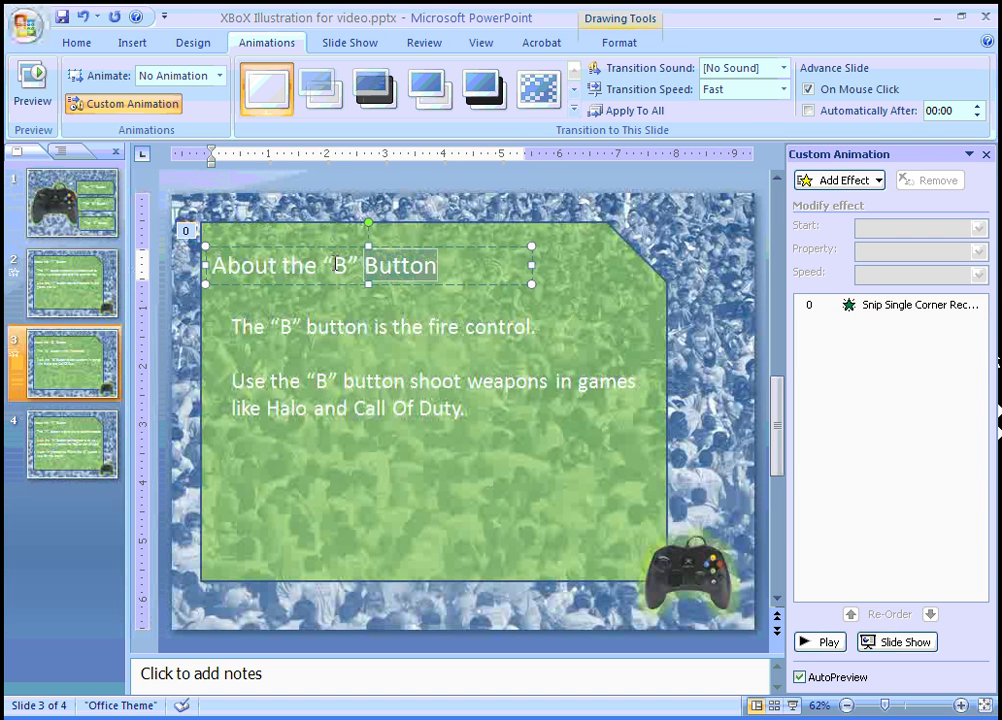
click(872, 307)
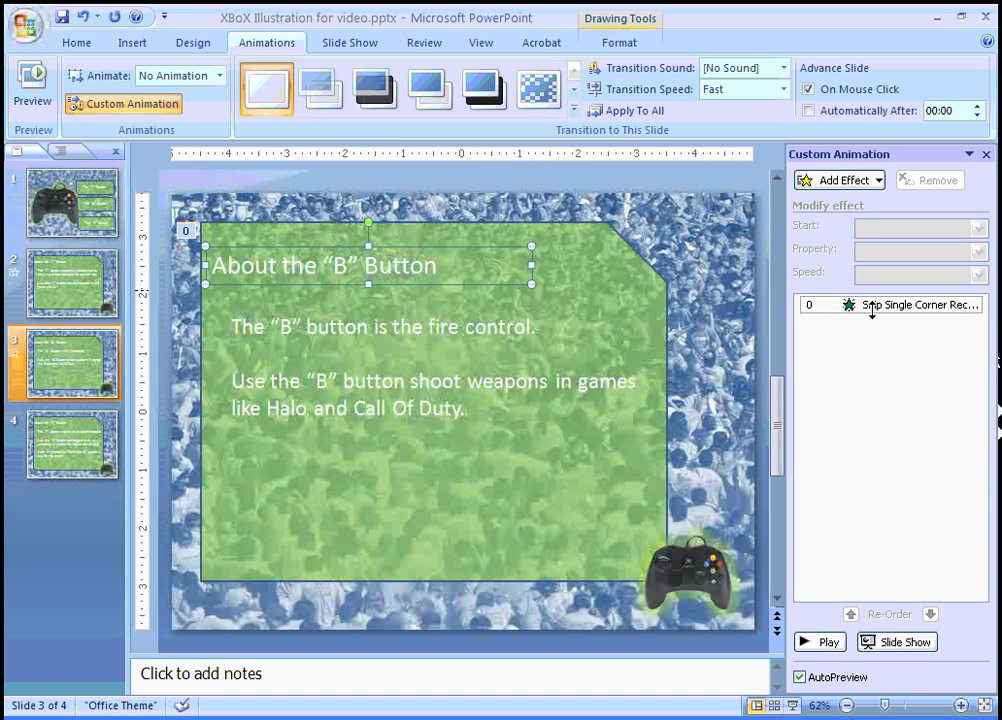
click(880, 181)
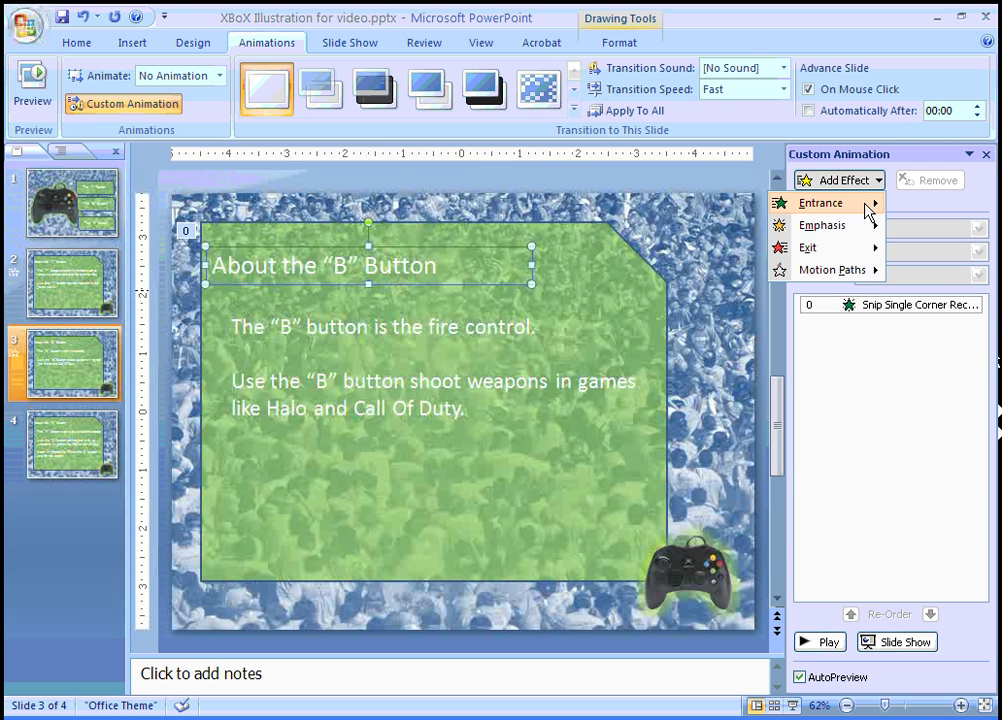
mouse_move(840, 203)
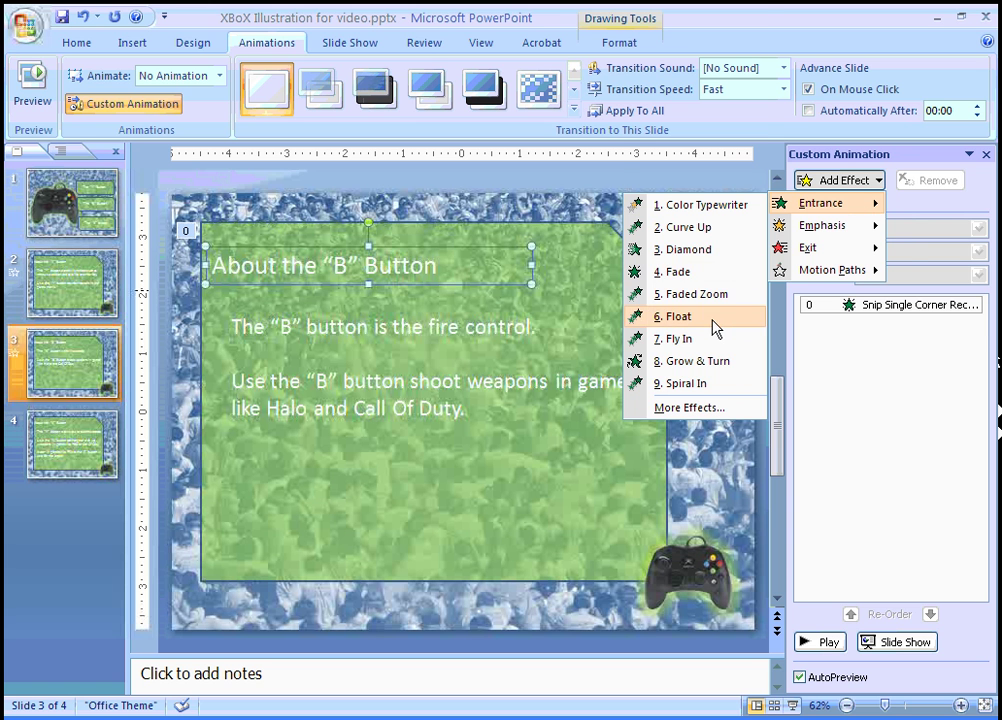
click(680, 339)
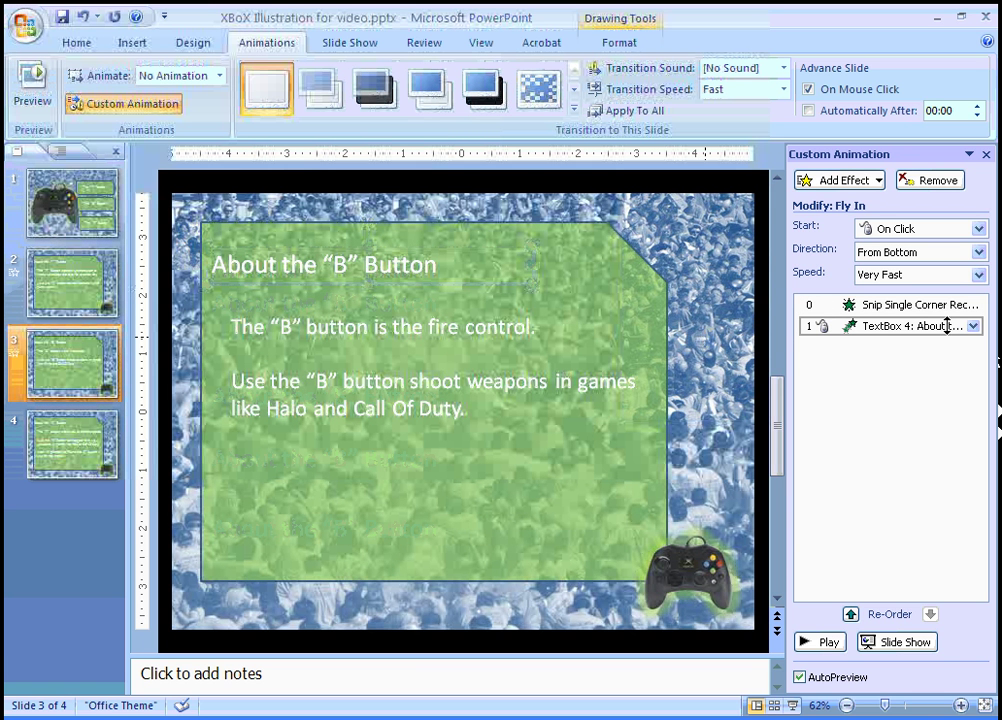
click(978, 228)
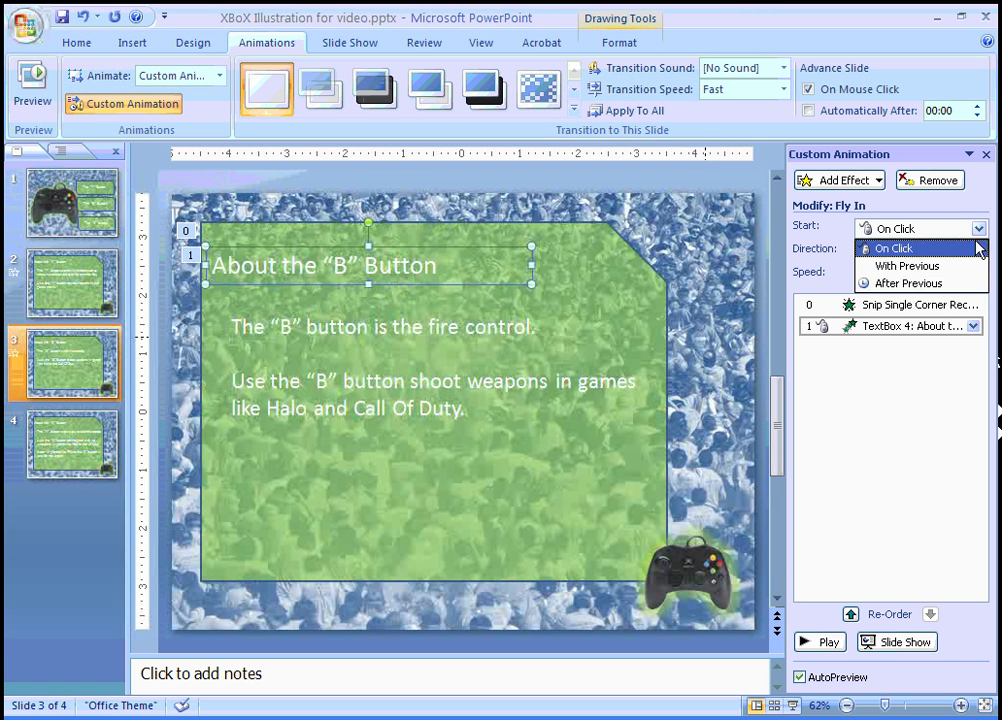
click(947, 283)
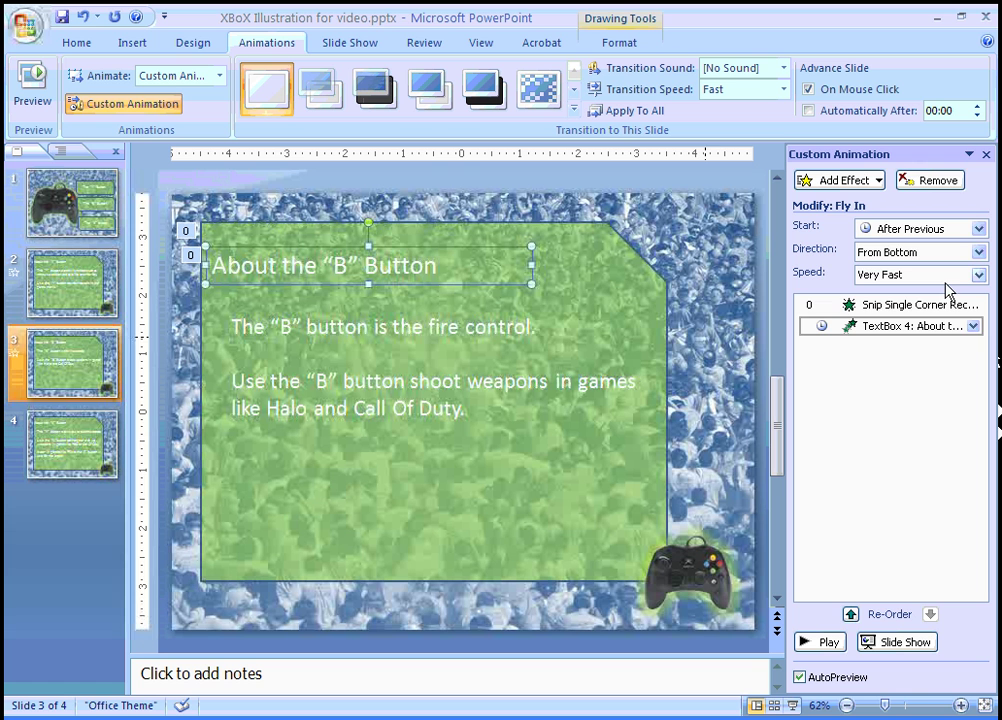
- Add a Fly In entrance effect to the "B" button description text on slide 3 and start it After Previous
click(409, 337)
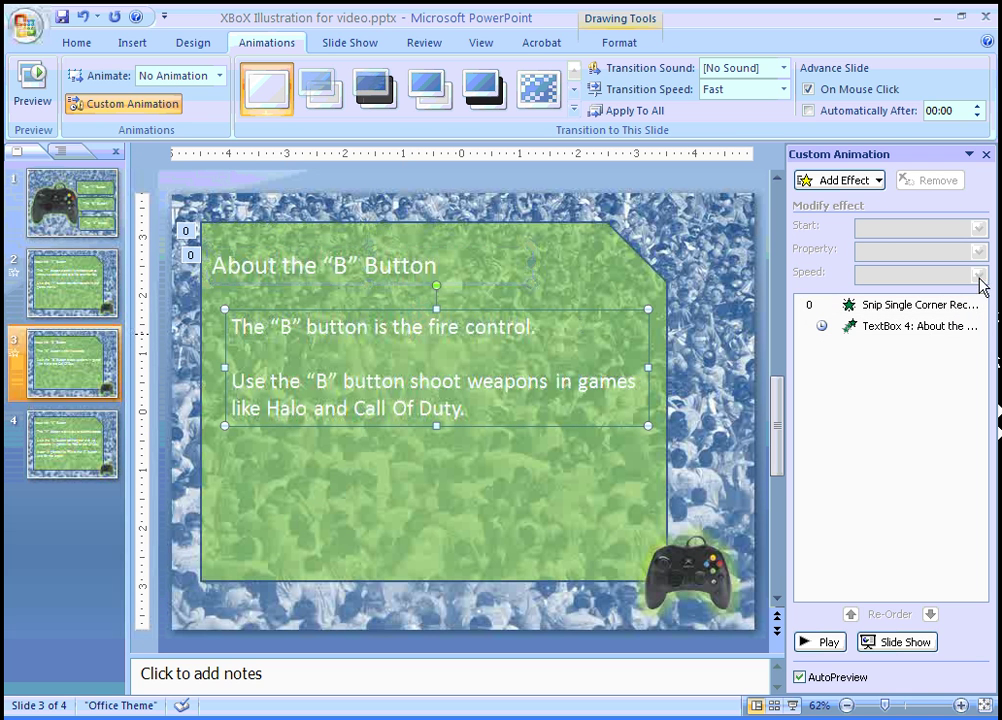
click(880, 183)
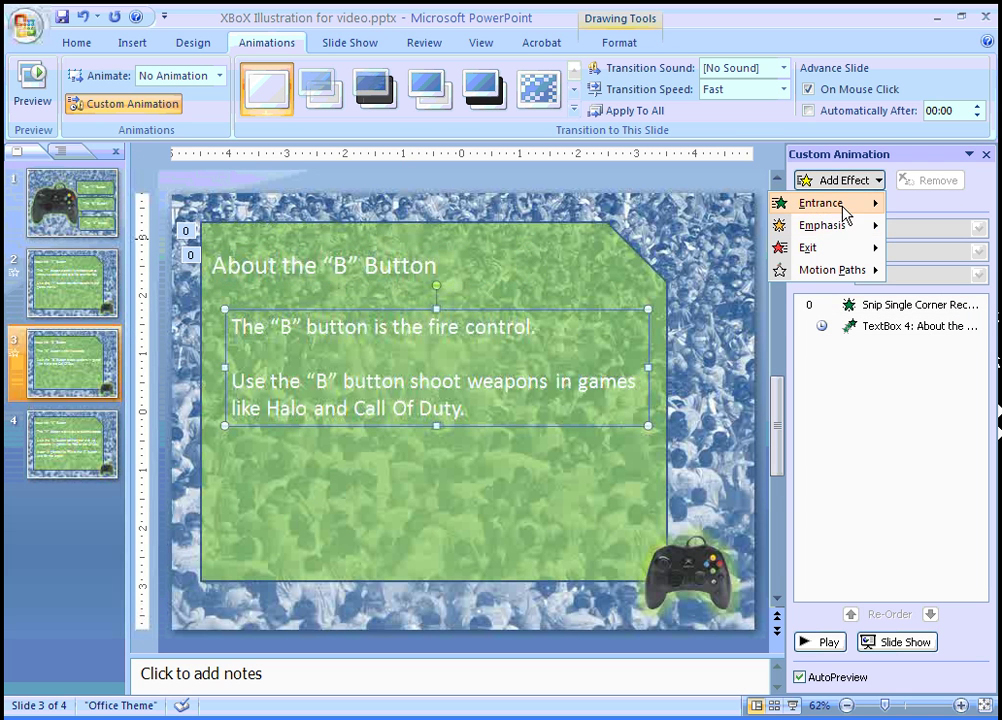
mouse_move(845, 213)
click(704, 344)
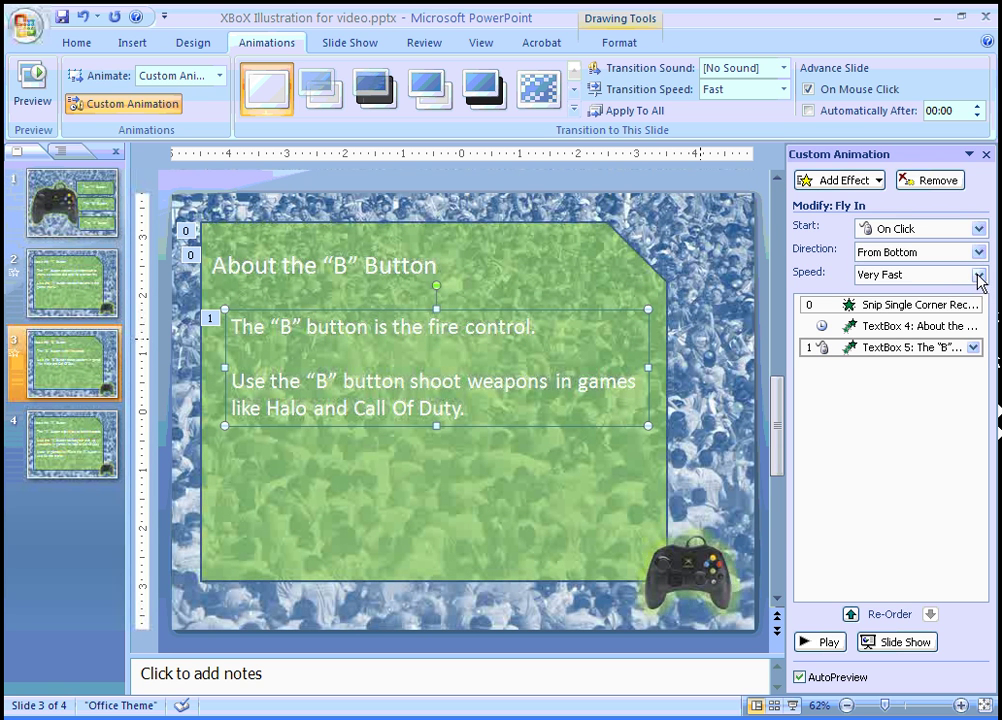
click(978, 228)
click(908, 284)
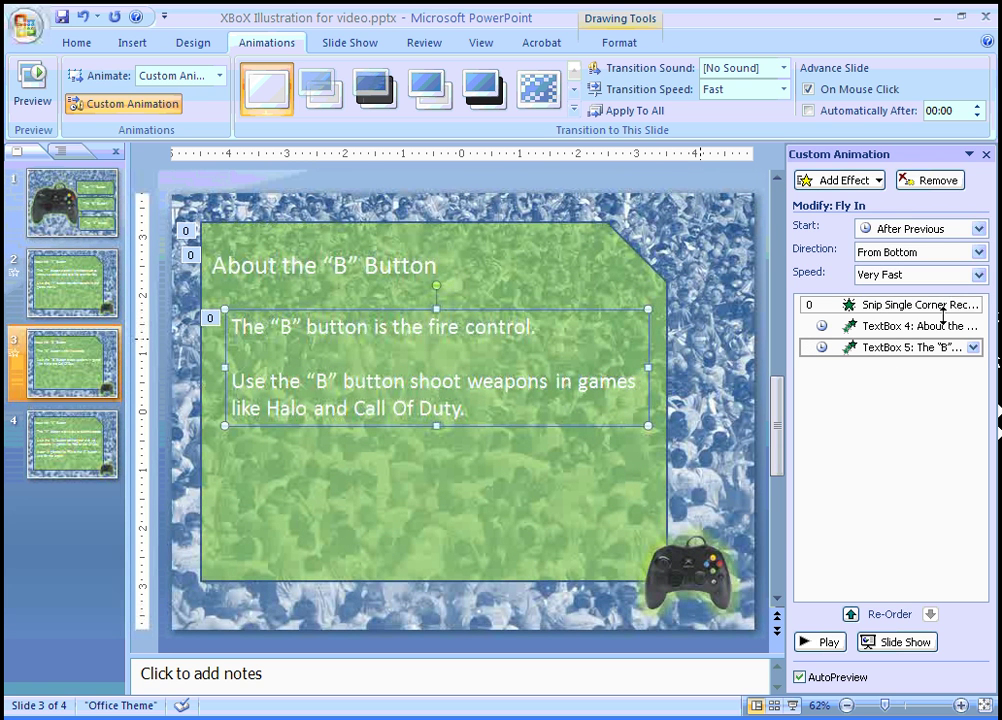
- Add a Grow & Turn entrance effect to slide 3's controller picture and set it to start After Previous
click(705, 577)
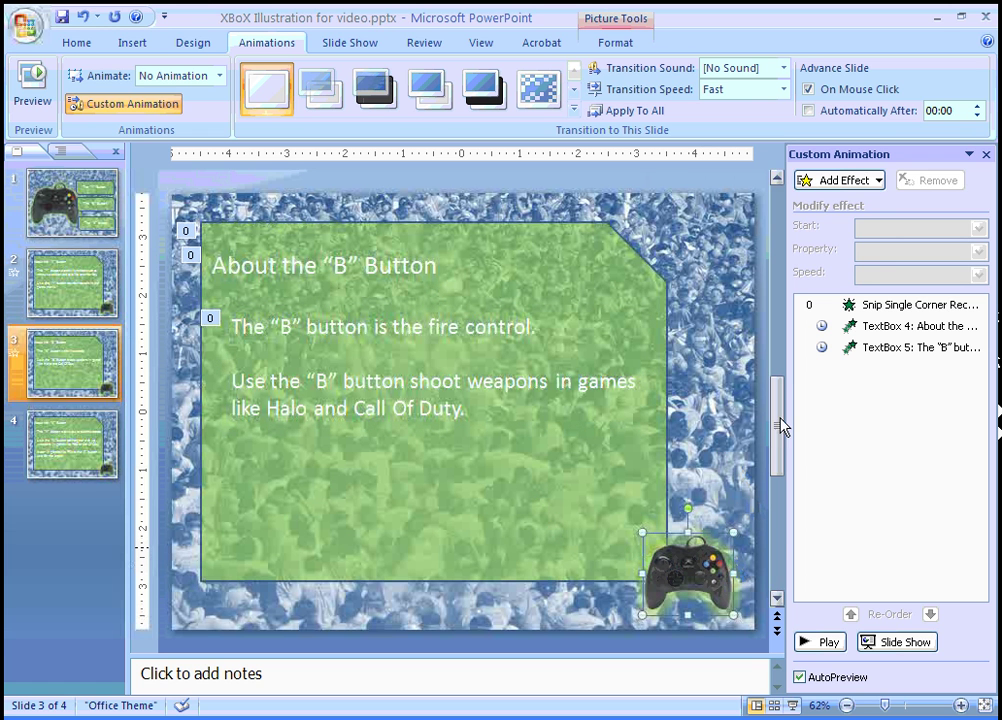
click(878, 182)
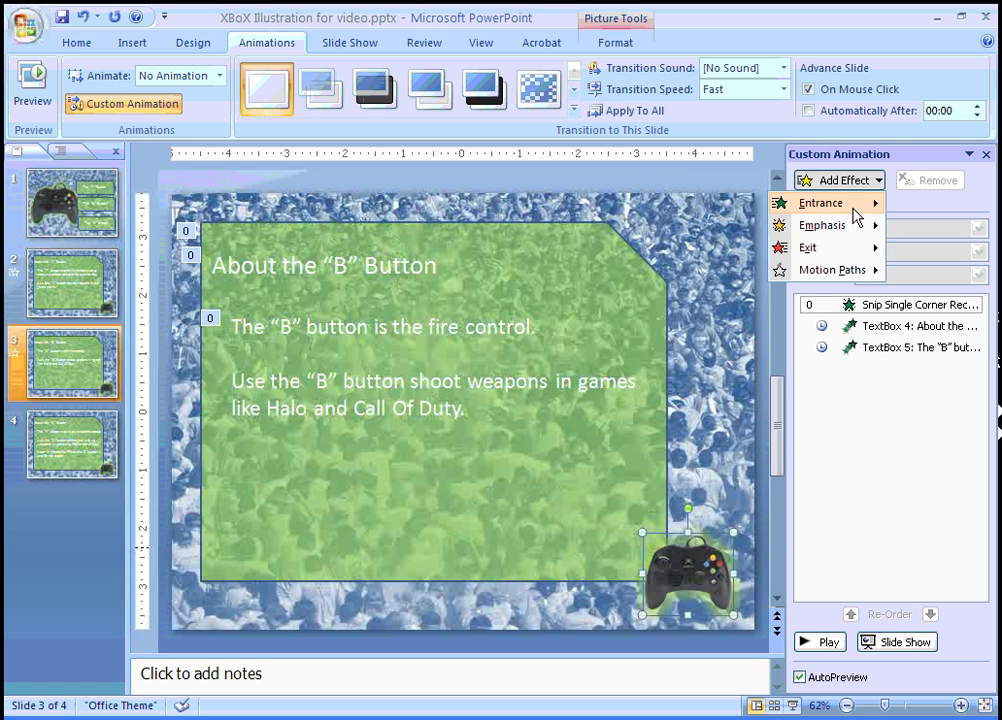
mouse_move(850, 205)
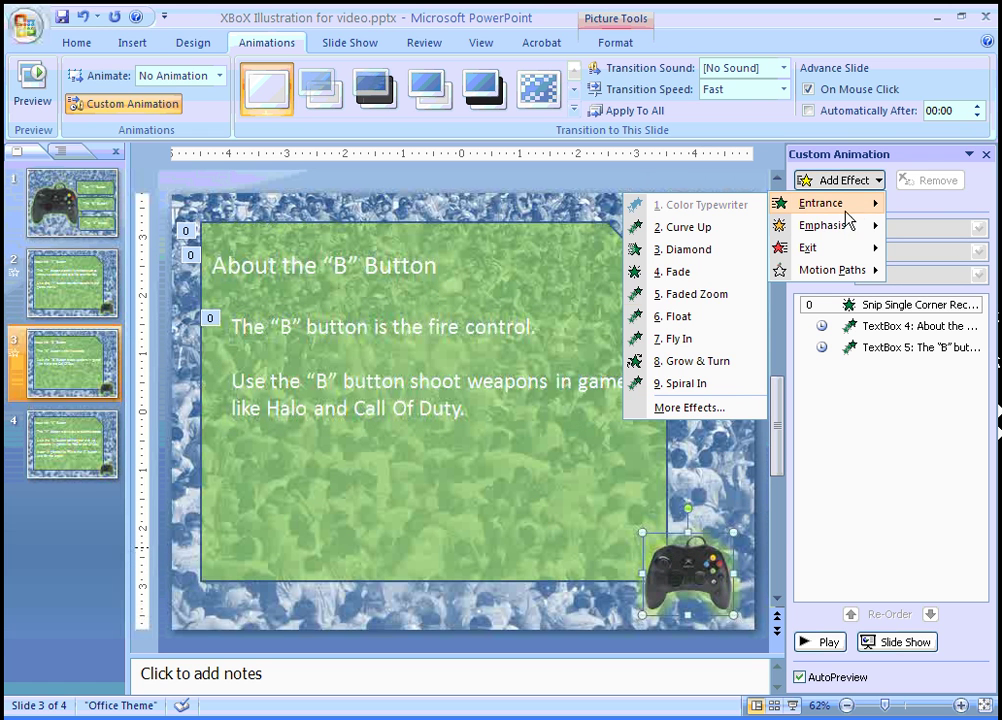
click(712, 366)
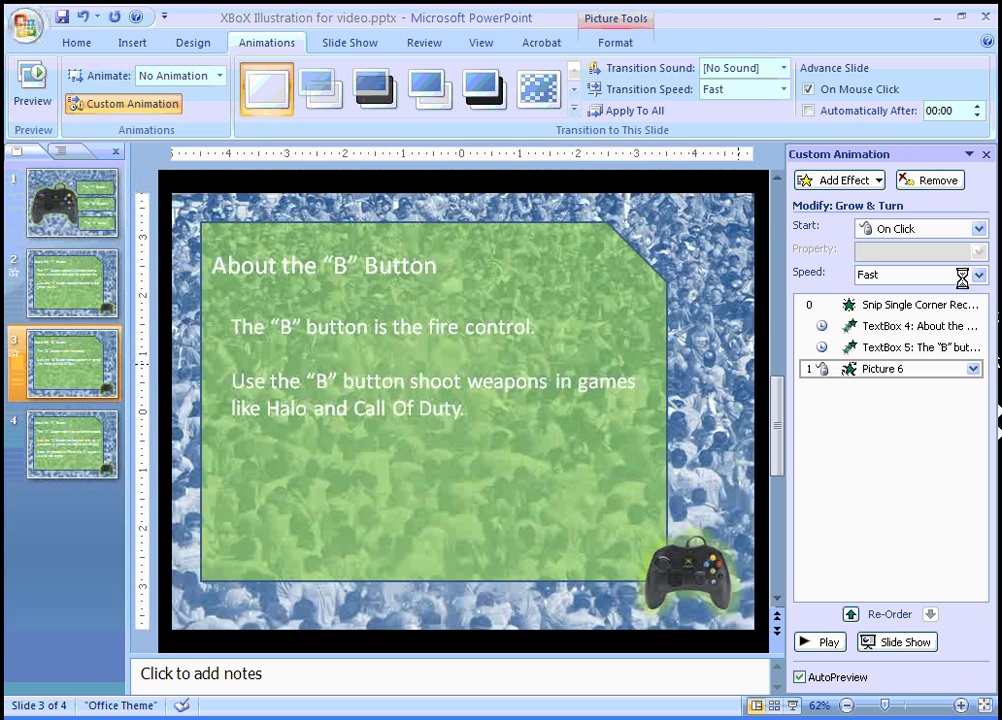
click(979, 229)
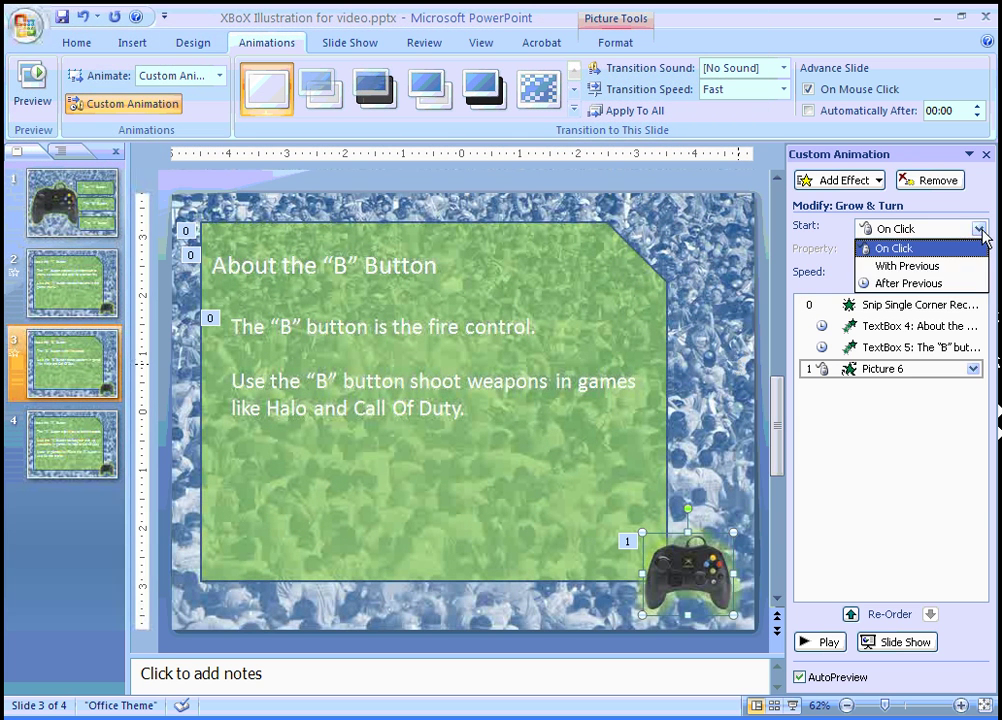
click(958, 283)
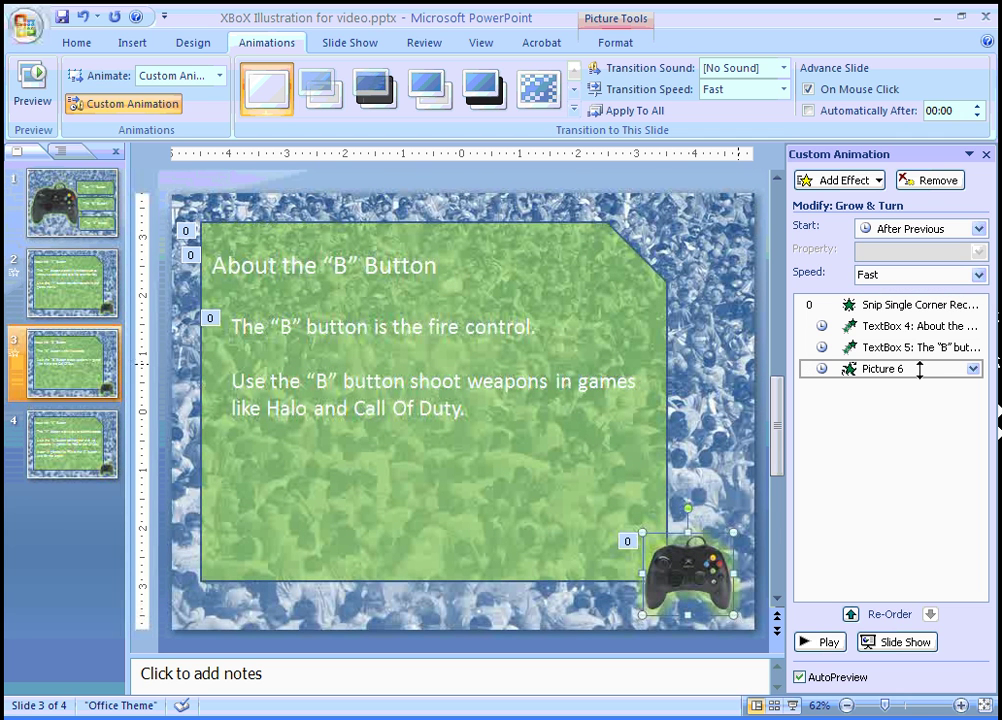
- Run the slide show from the start, test the "Y" button link and the return link, and exit the show
key(F5)
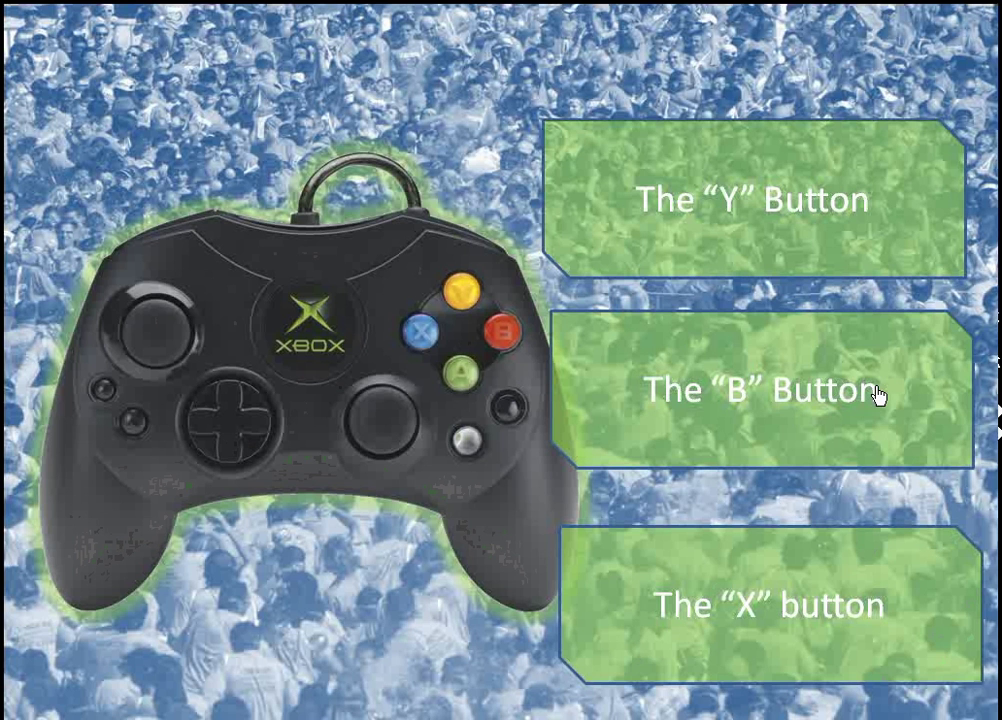
click(730, 207)
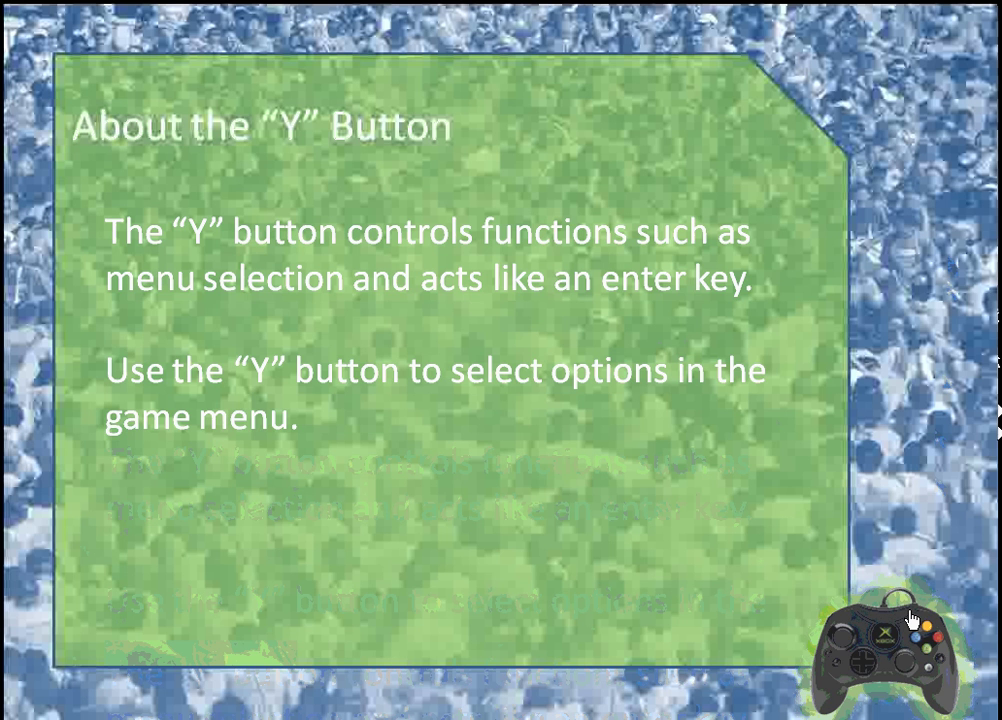
click(907, 628)
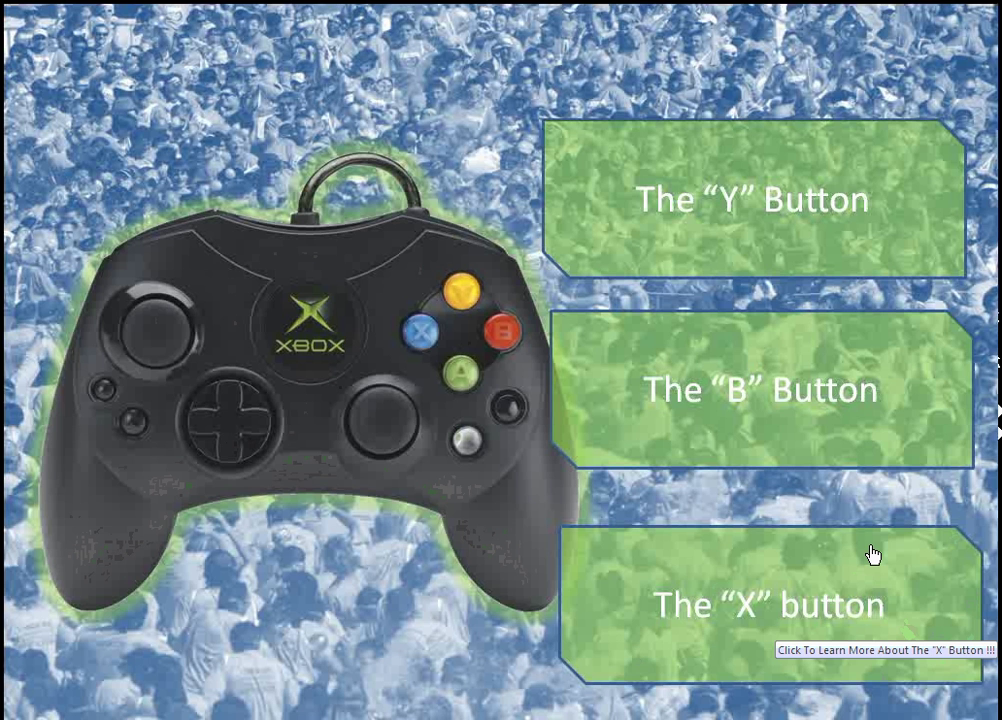
key(Escape)
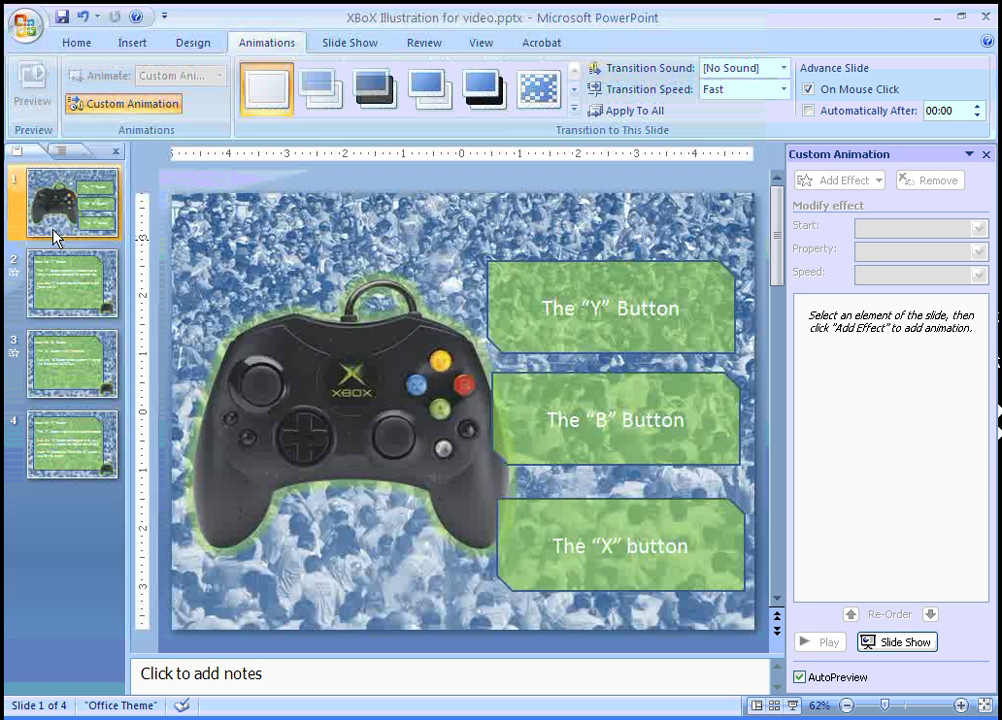
- Look through the Format Shape settings of the "Y" button shape on slide 1, including line, shadow and 3-D lighting options
click(651, 279)
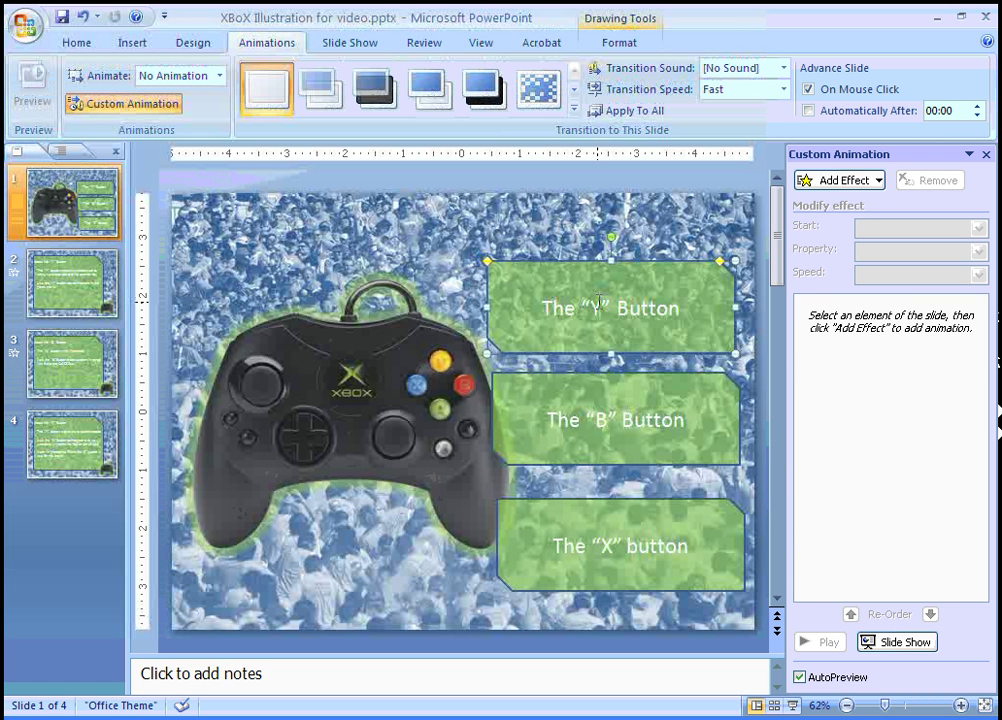
right_click(588, 283)
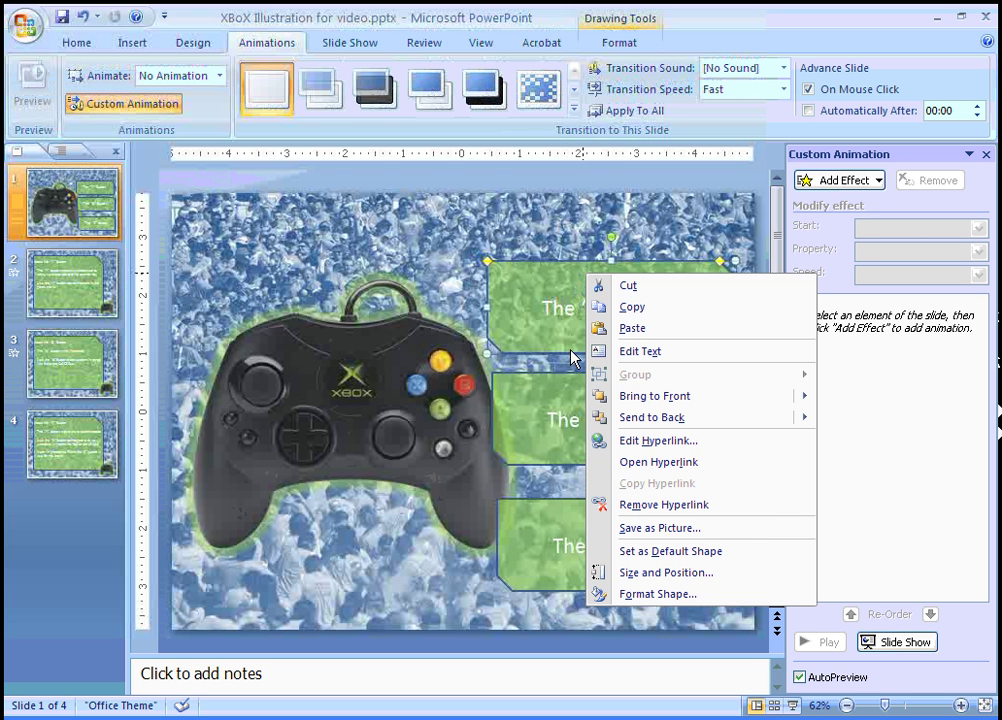
click(647, 596)
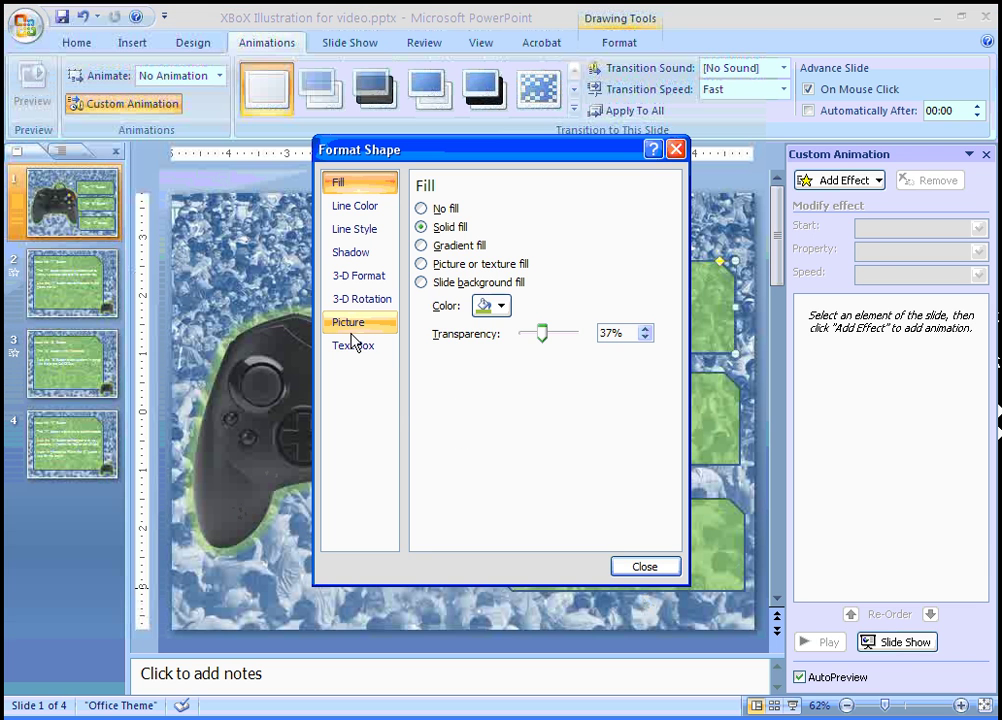
click(351, 330)
click(362, 210)
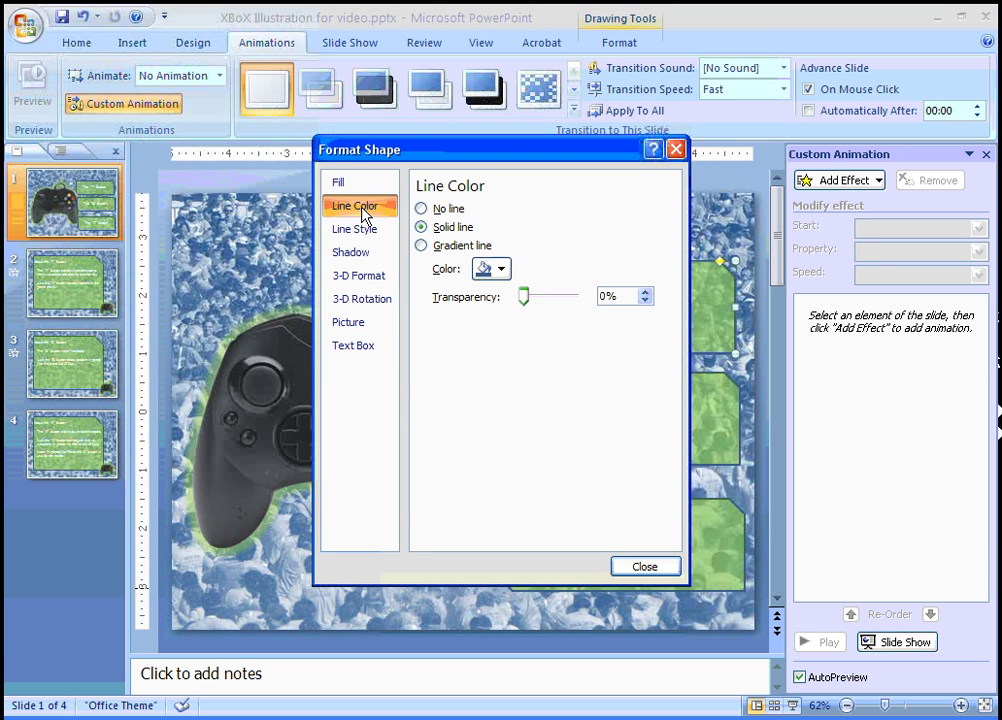
click(358, 231)
click(352, 254)
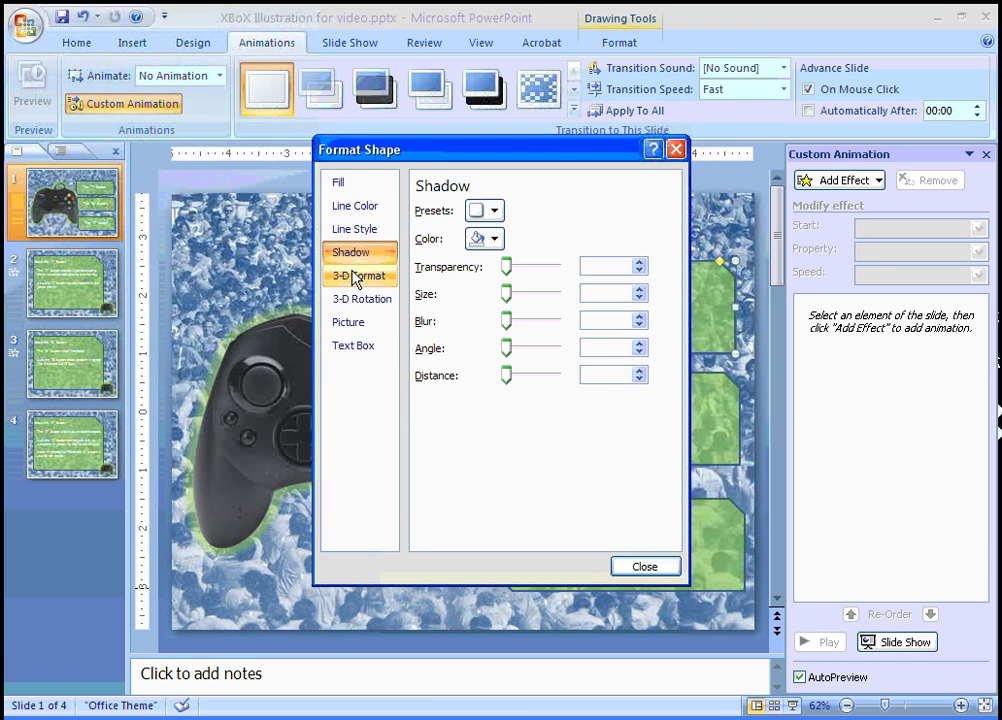
click(356, 277)
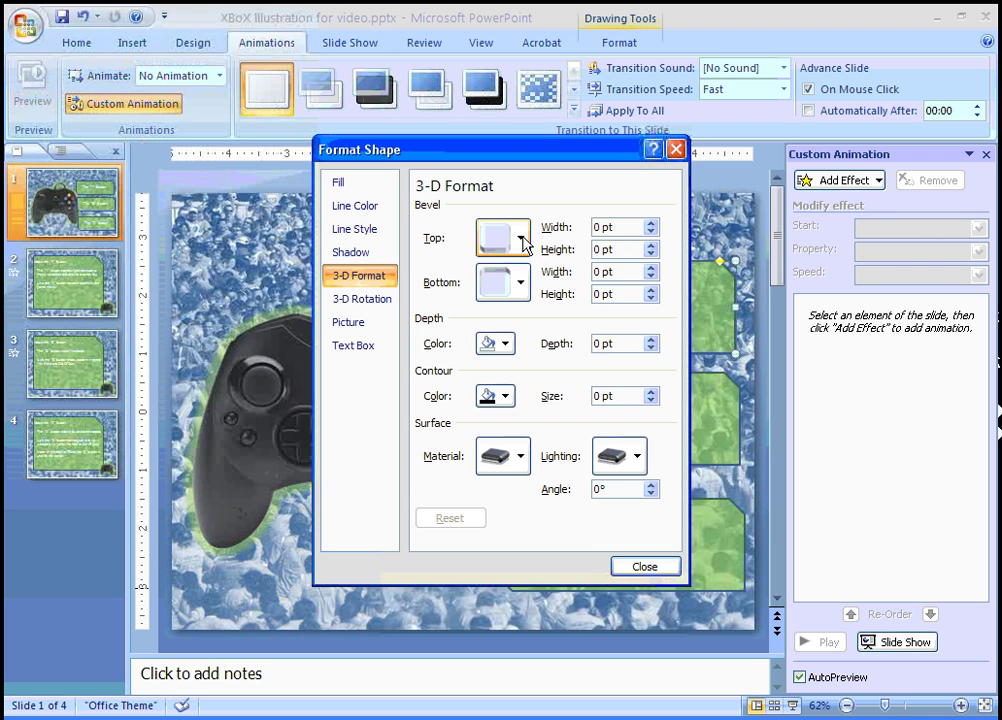
click(638, 457)
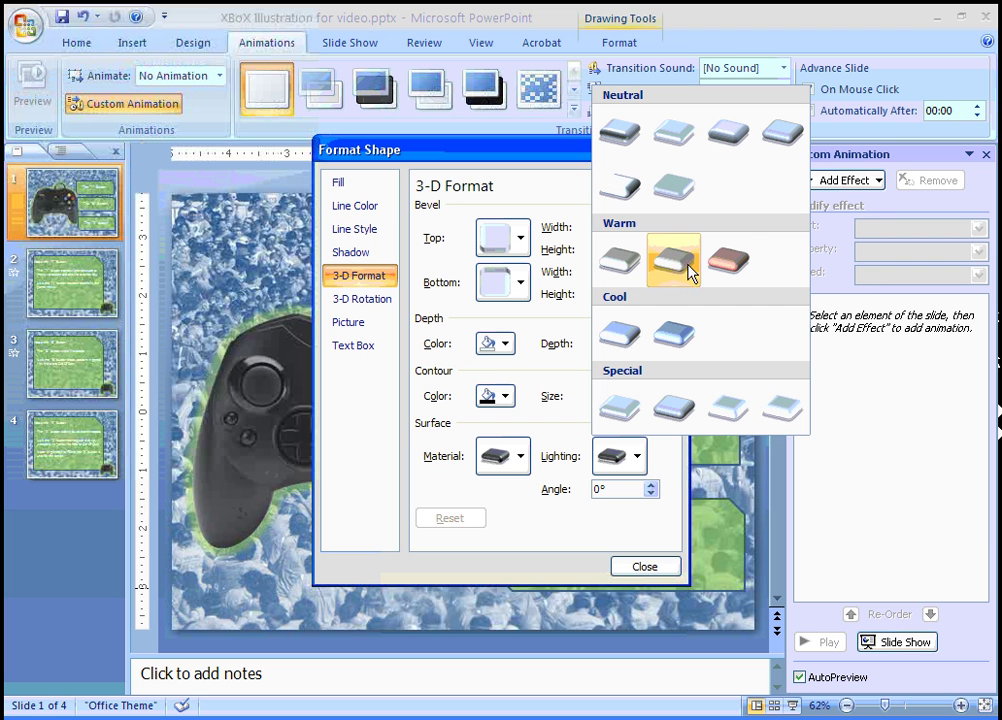
click(672, 141)
click(645, 566)
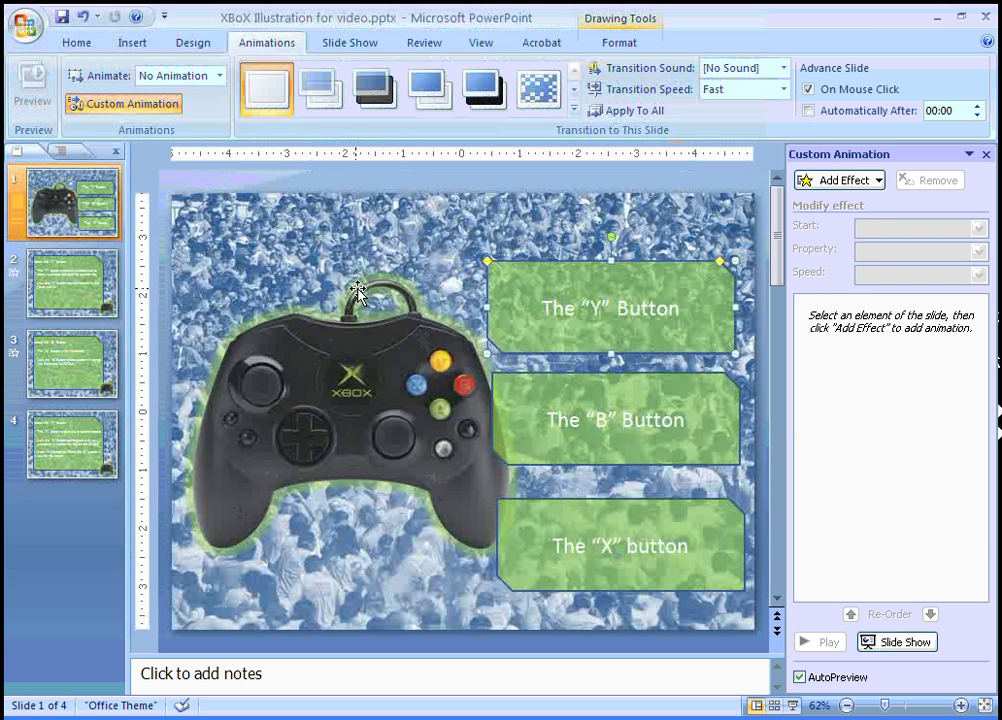
- Insert the sound file y button.wav from the Desktop on slide 1 and set it to start When Clicked
click(136, 44)
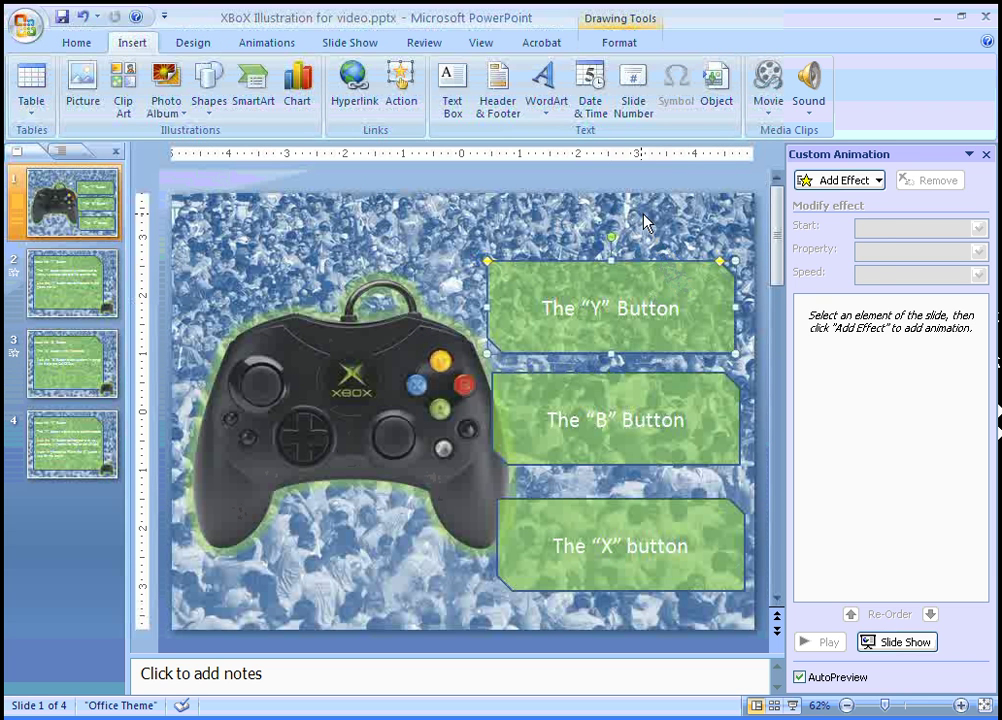
click(812, 82)
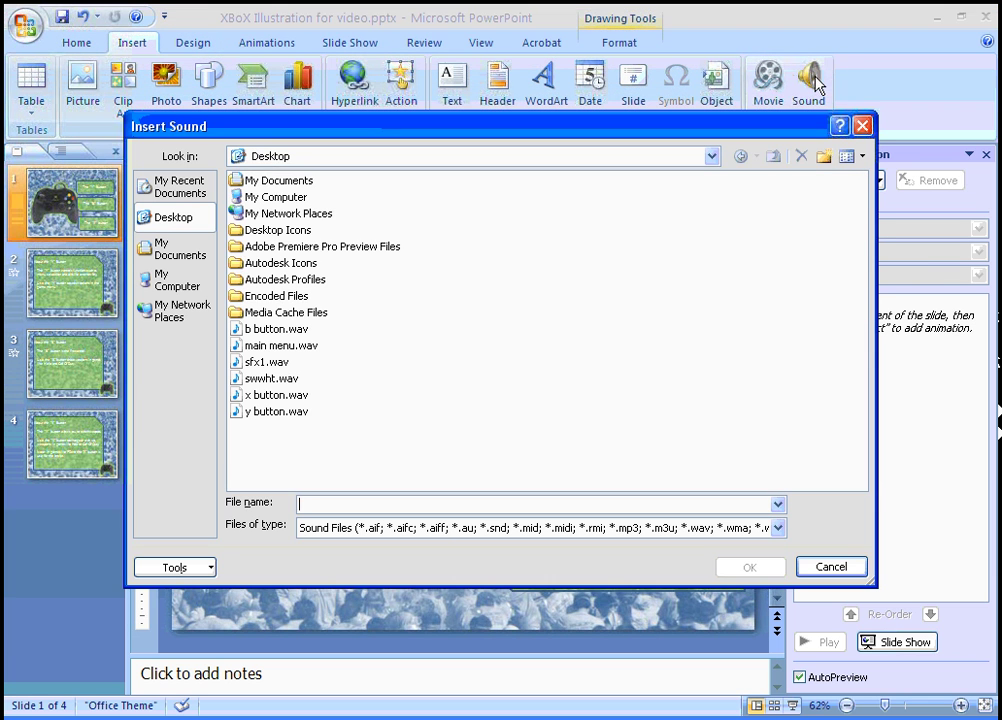
mouse_move(450, 122)
mouse_down()
mouse_move(472, 347)
mouse_move(464, 114)
mouse_up()
click(280, 403)
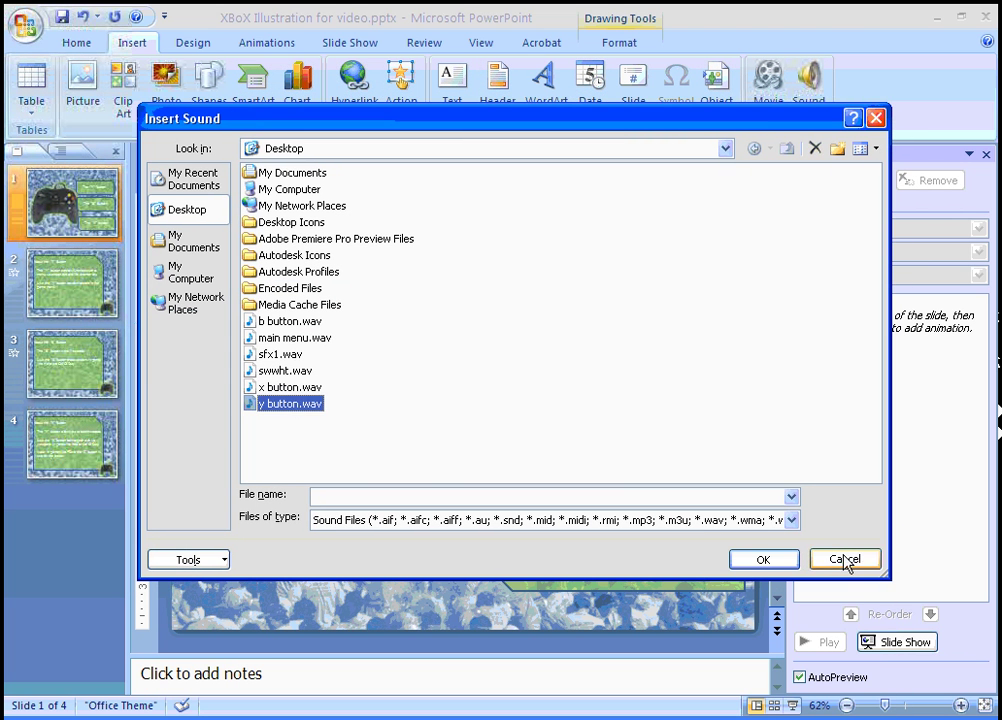
click(772, 562)
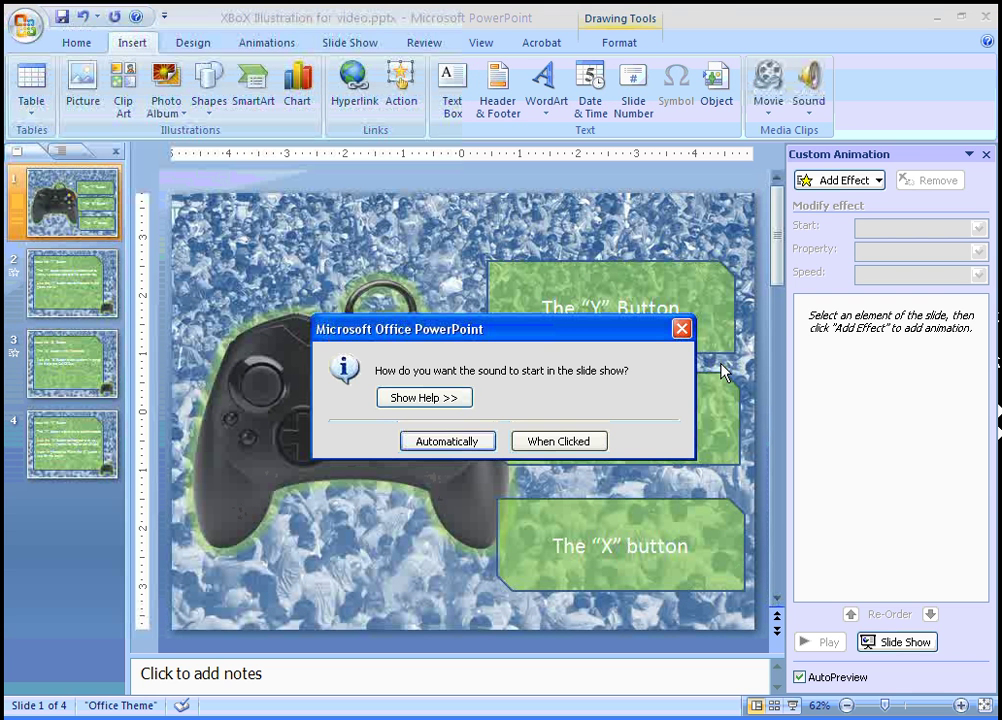
click(531, 441)
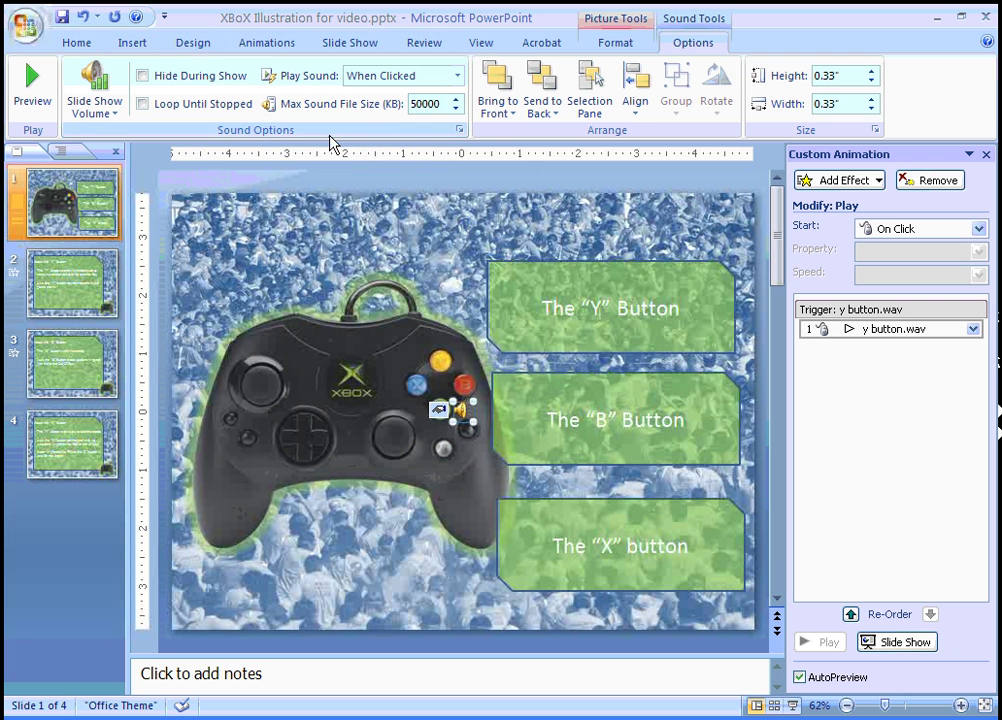
click(80, 47)
click(122, 46)
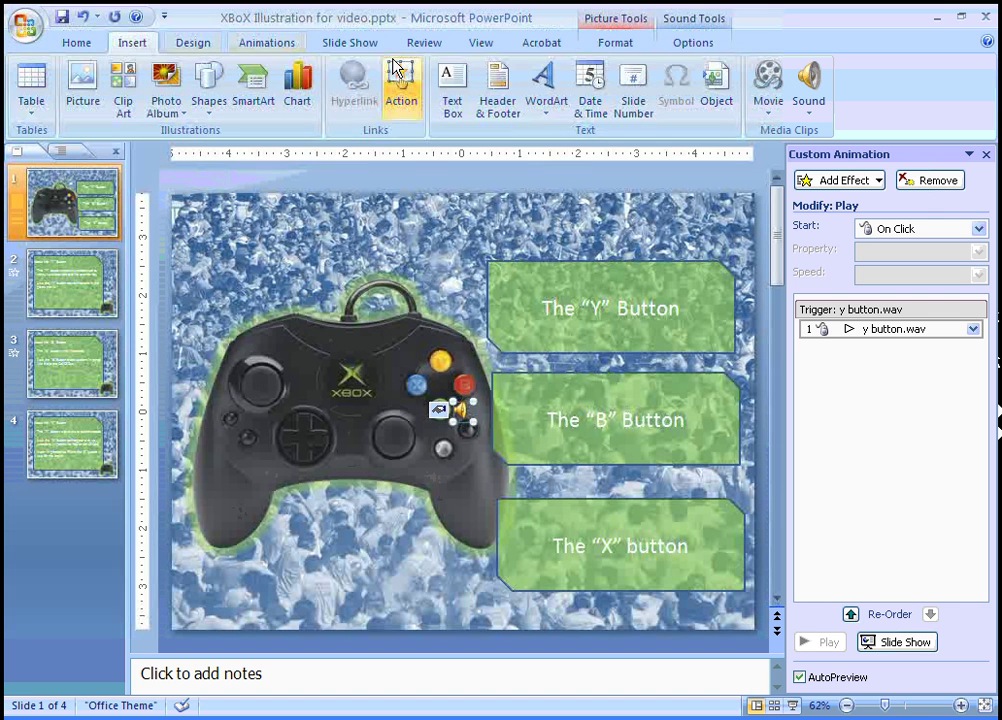
- Set the "Y" Button shape on slide 1 to play y button.wav on mouse over through its action settings
click(724, 305)
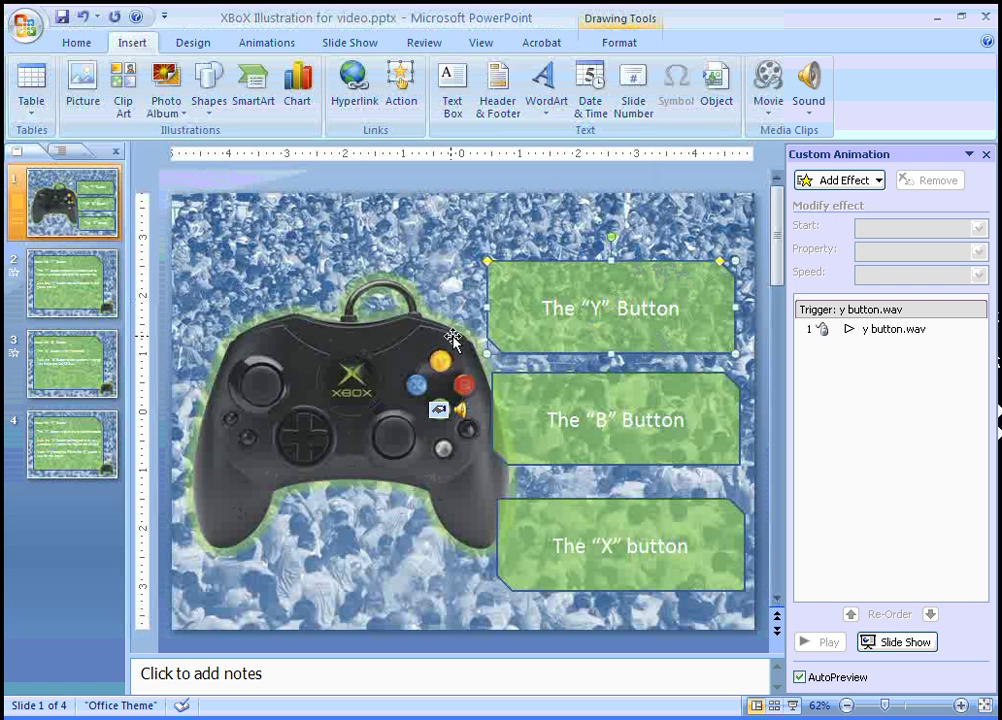
click(731, 331)
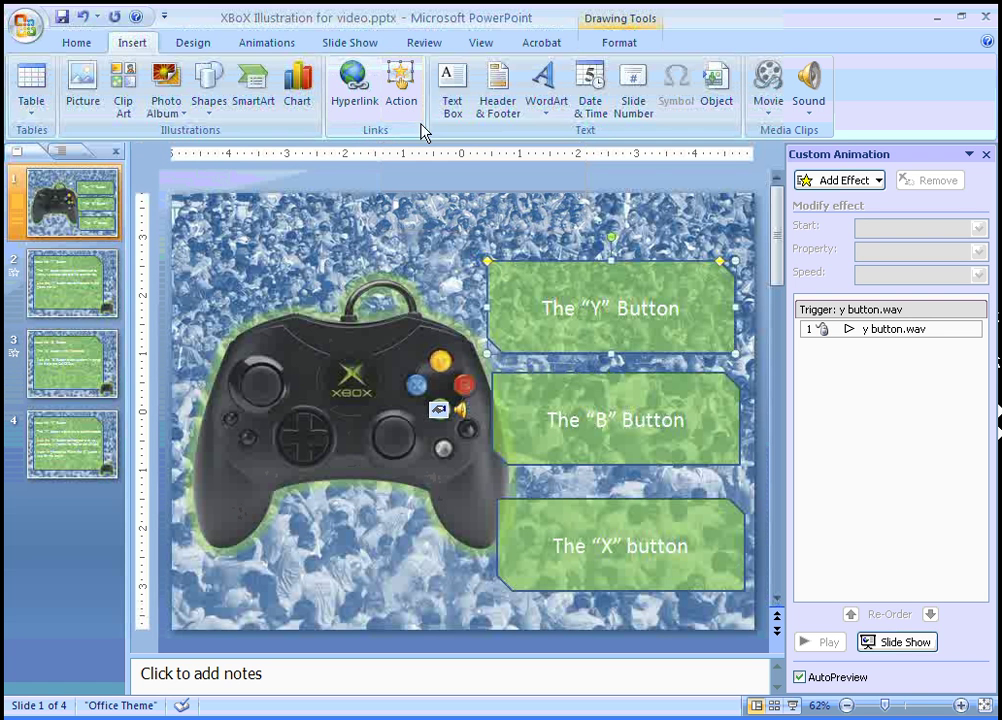
click(402, 88)
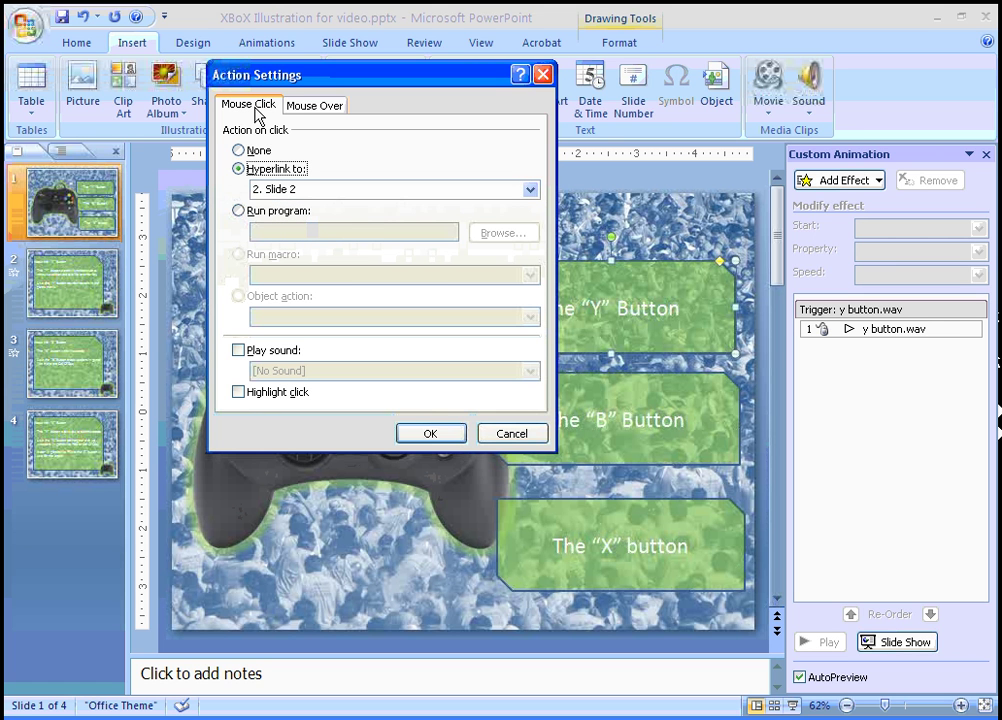
click(327, 110)
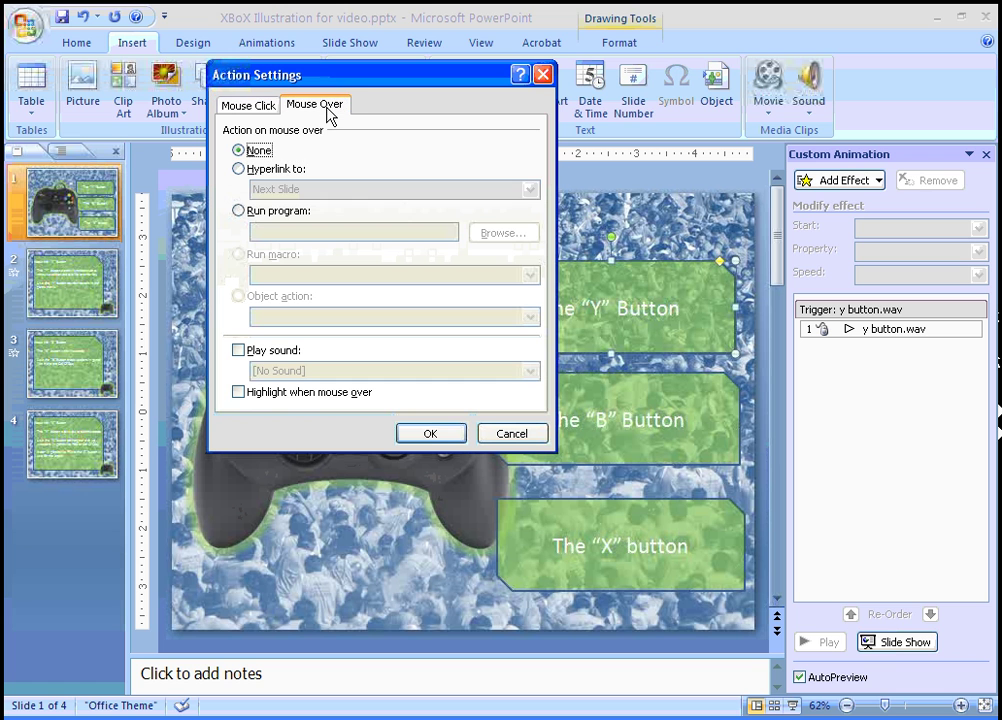
click(238, 350)
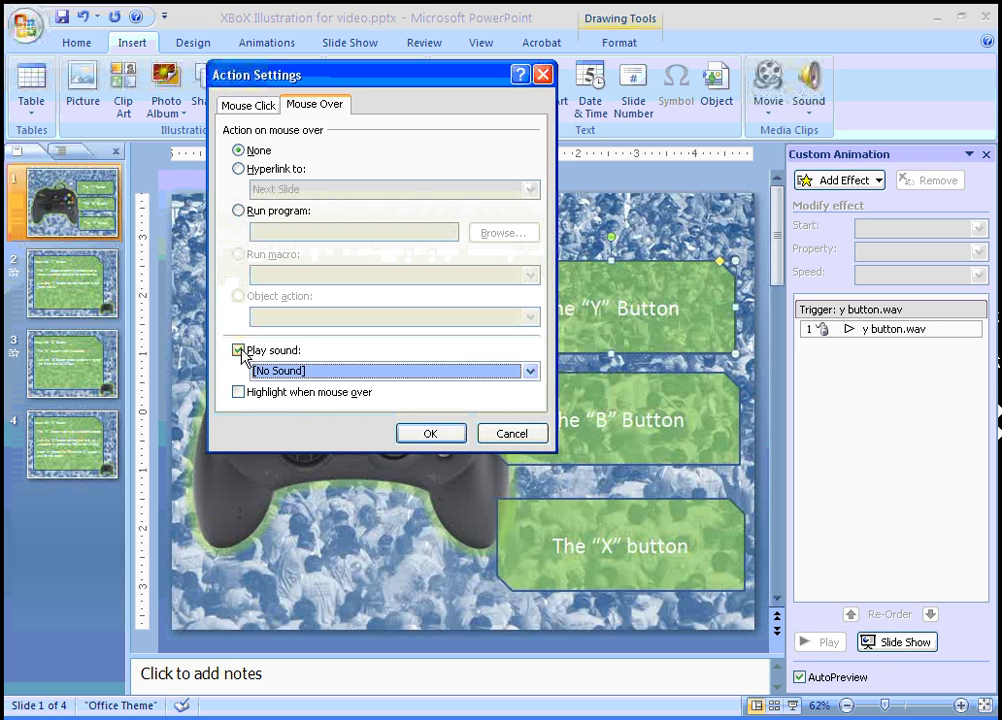
click(530, 371)
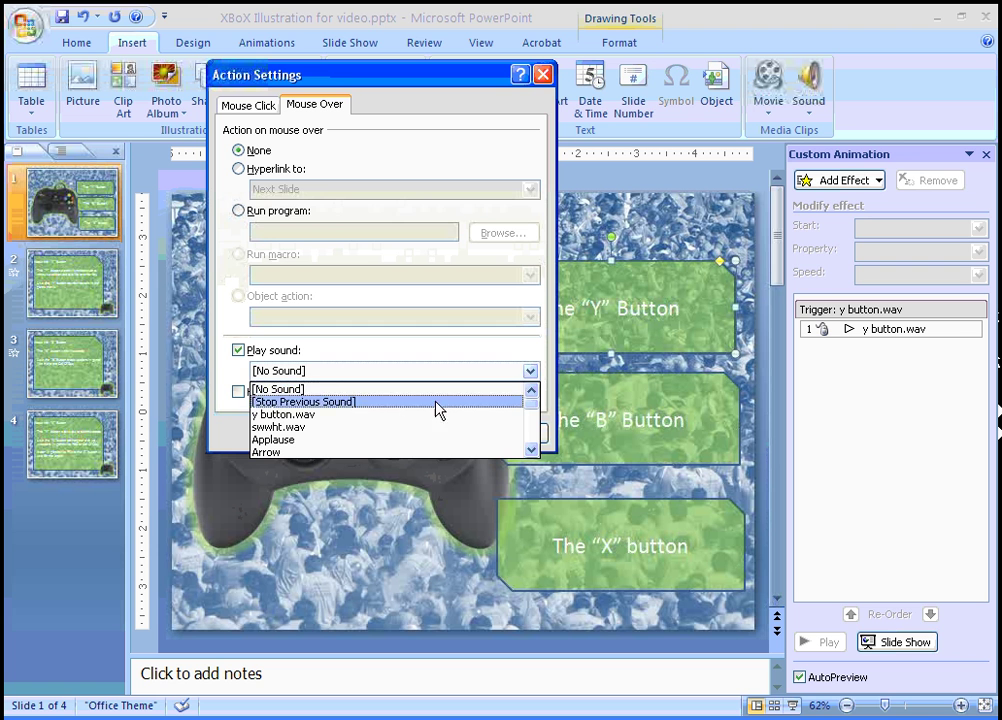
click(395, 415)
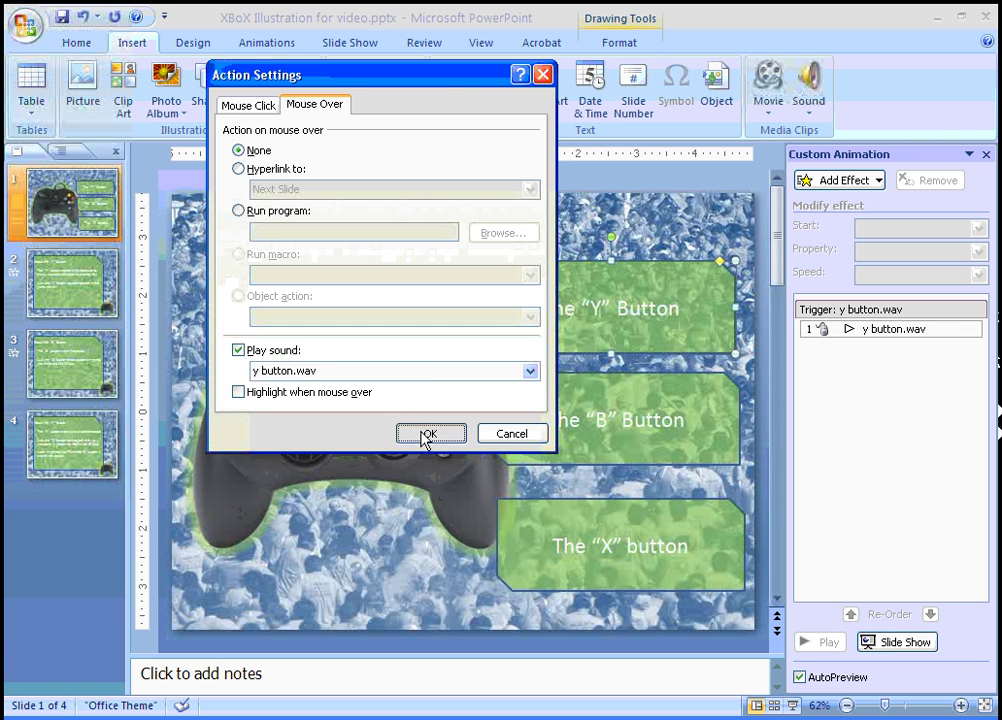
click(425, 435)
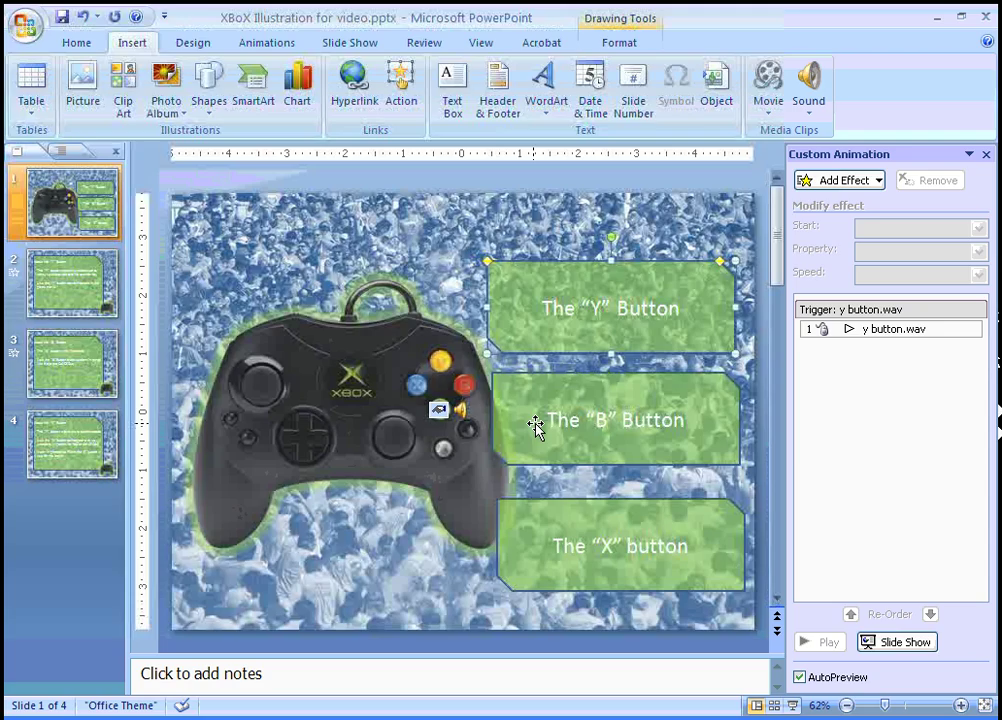
- Run the slide show from the start, test the "Y" button's mouse-over sound and link, return to the main menu and exit
key(F5)
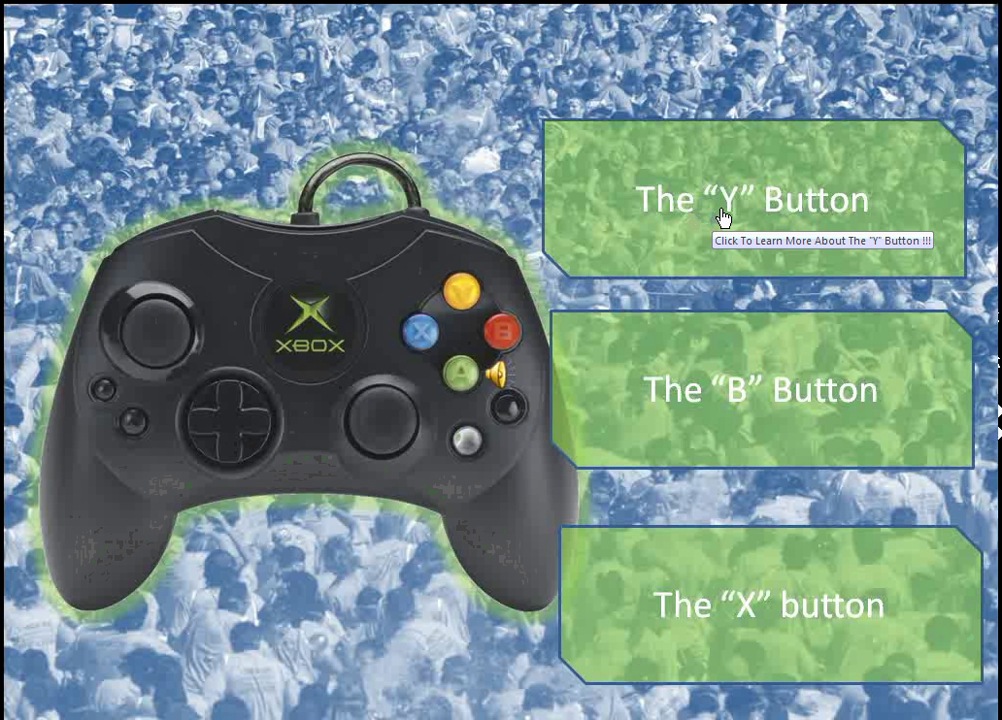
click(767, 165)
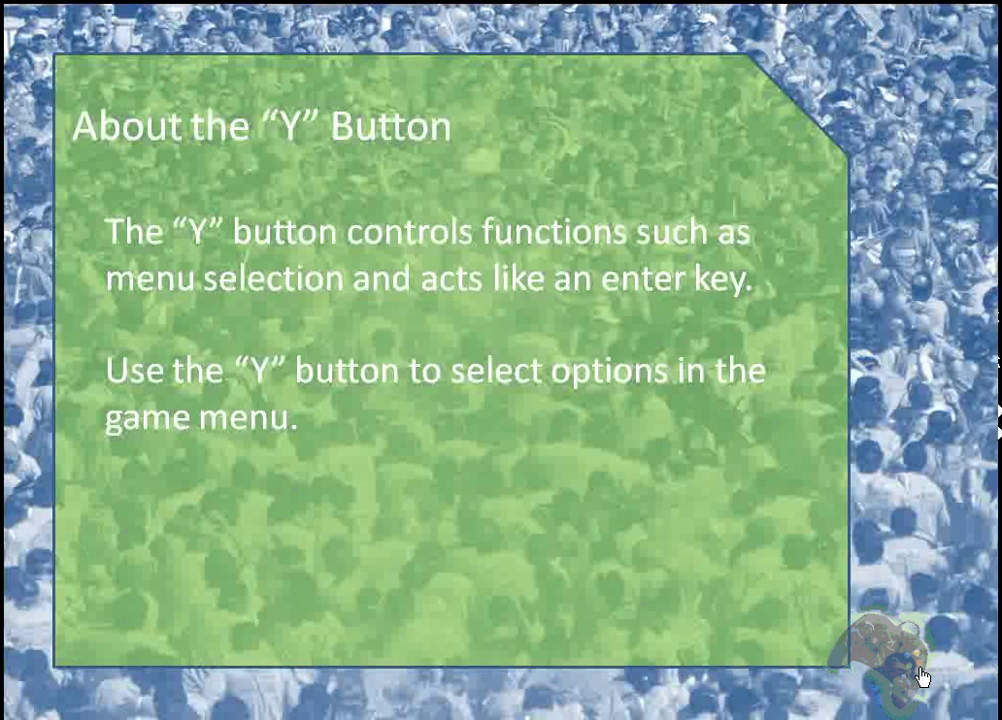
click(922, 678)
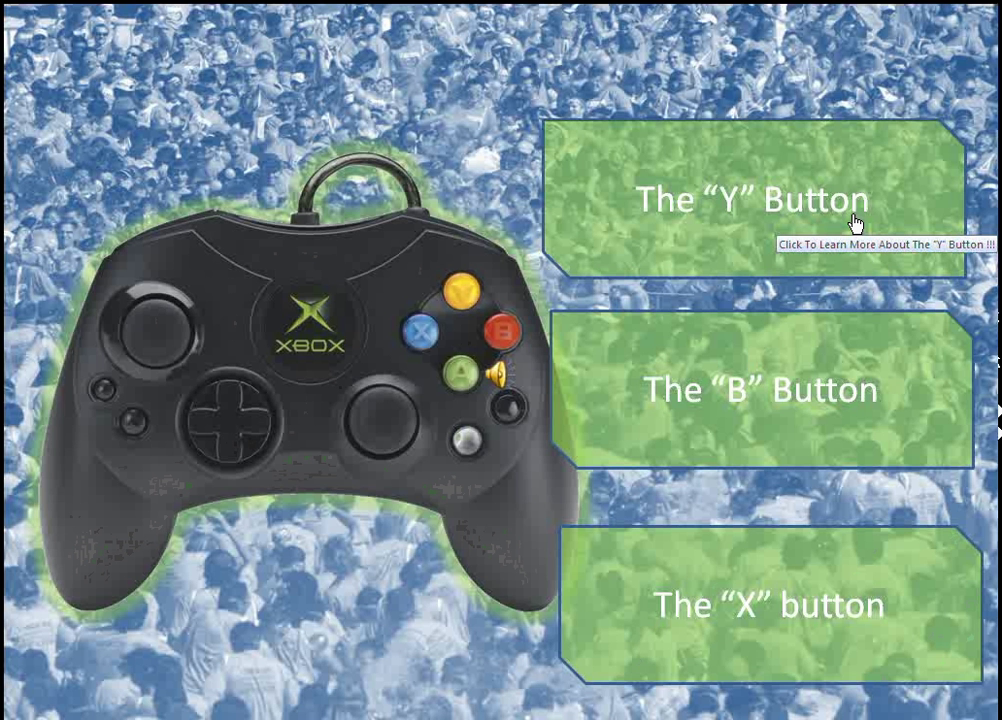
key(Escape)
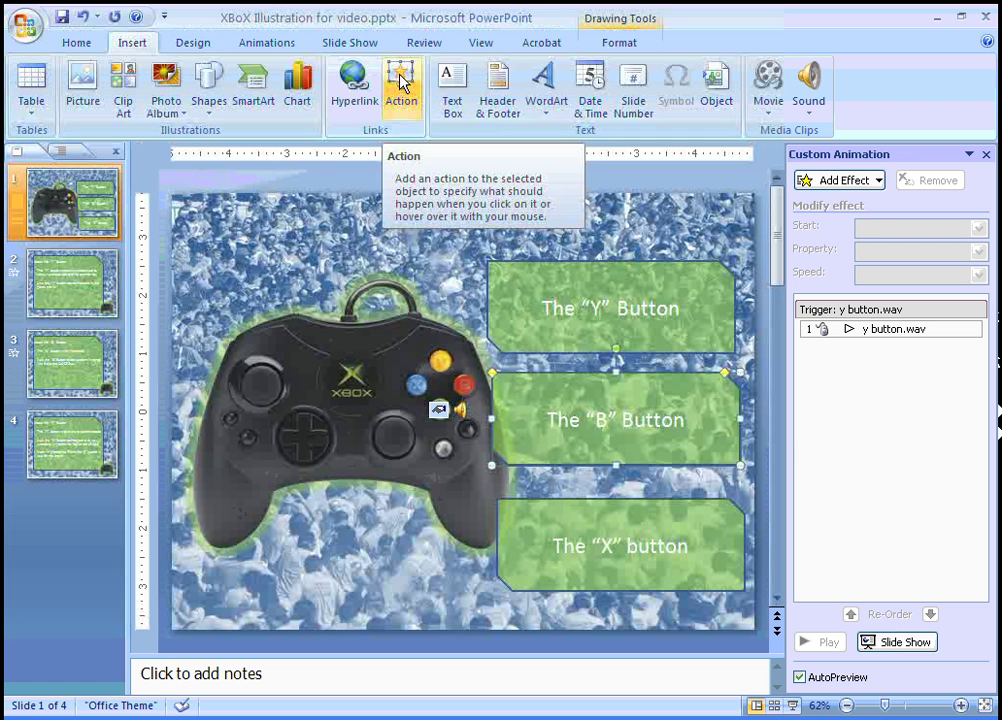
- Set the "B" Button shape on slide 1 to play b button.wav from the Desktop on mouse over
click(400, 82)
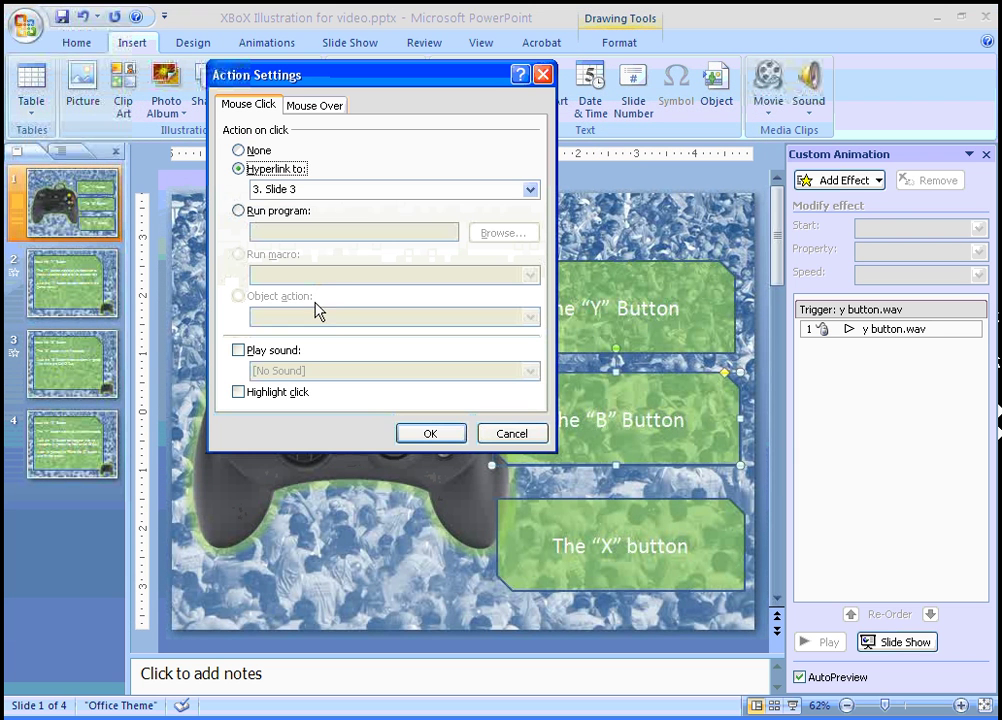
click(318, 106)
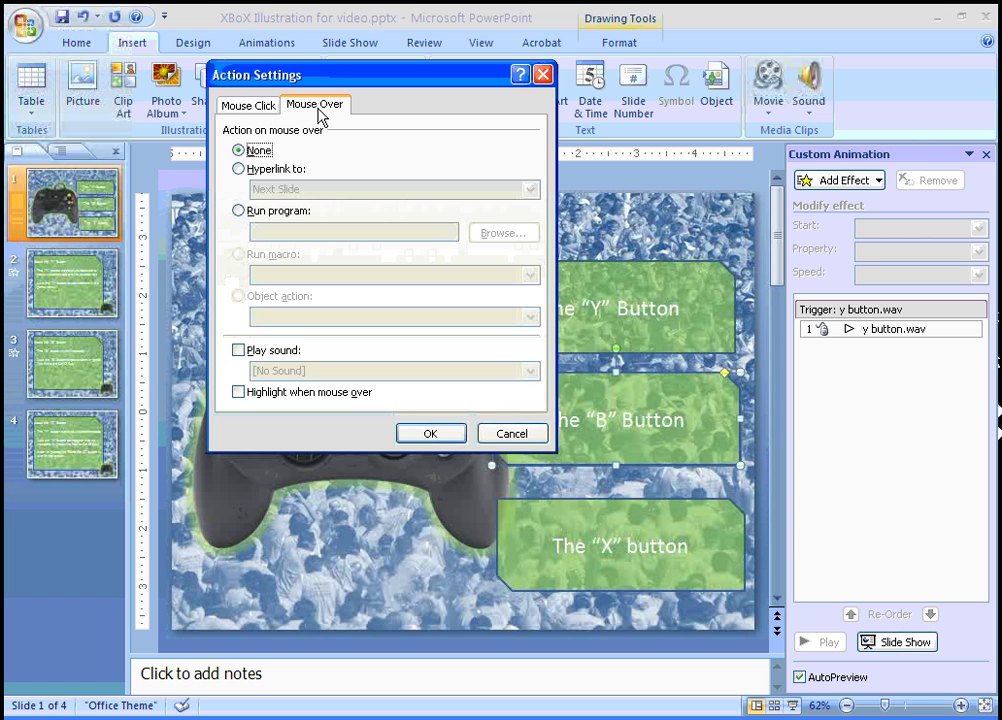
click(238, 350)
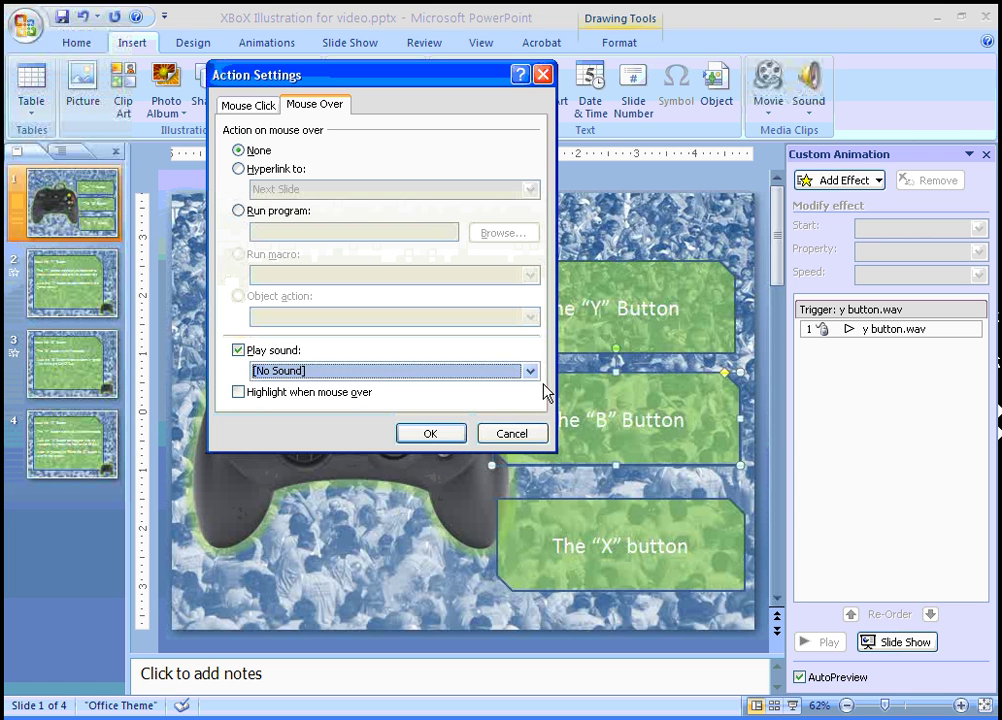
click(533, 372)
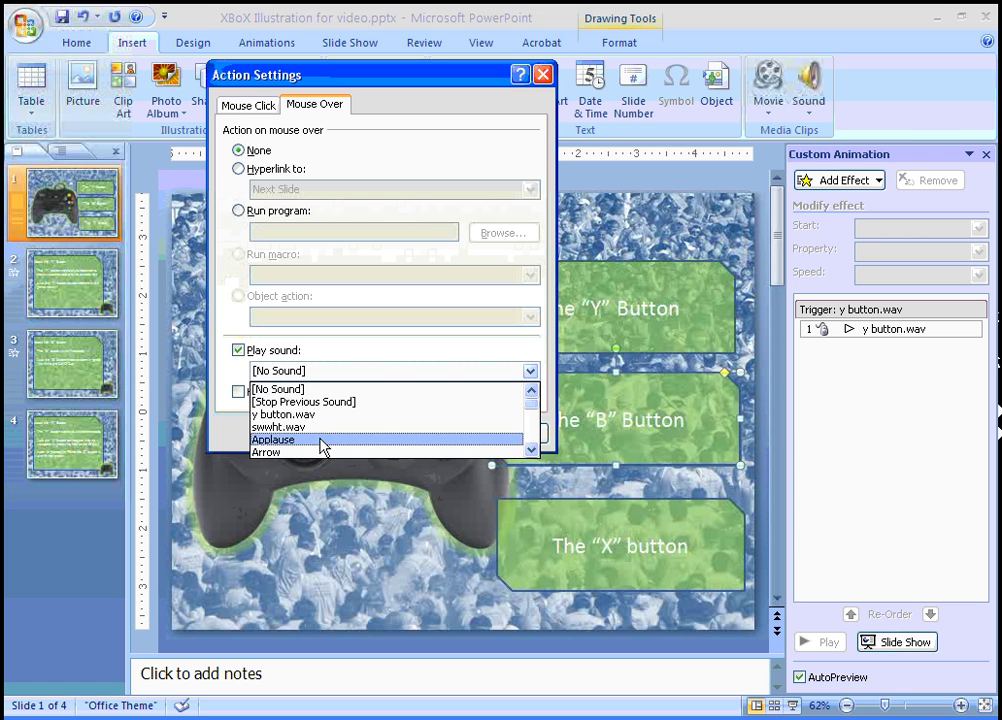
click(400, 389)
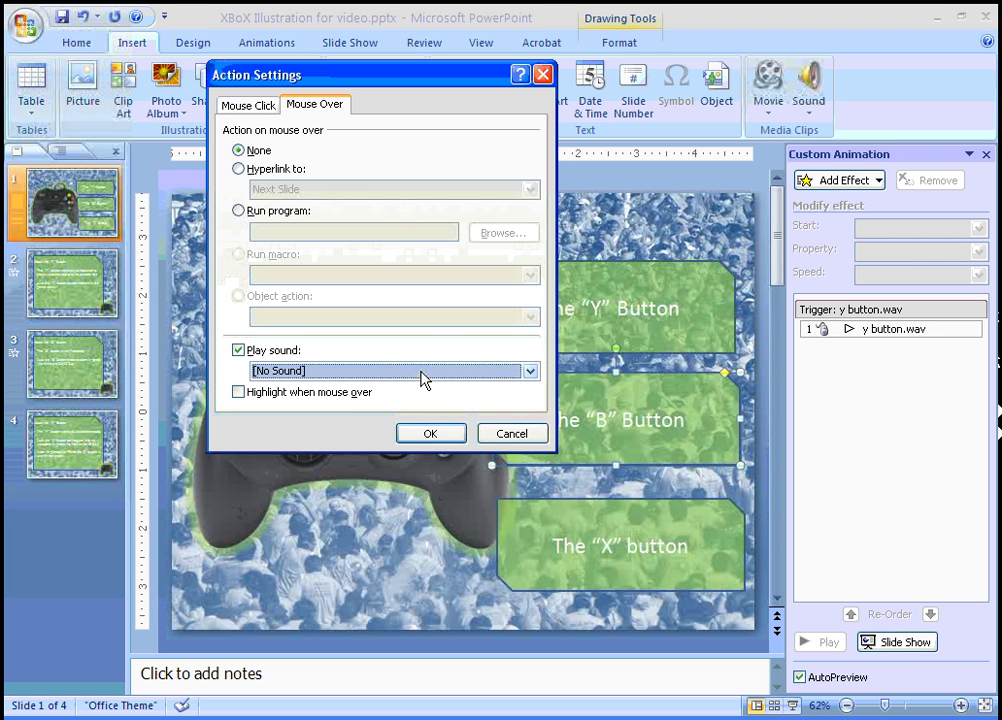
click(525, 373)
drag(530, 411, 530, 452)
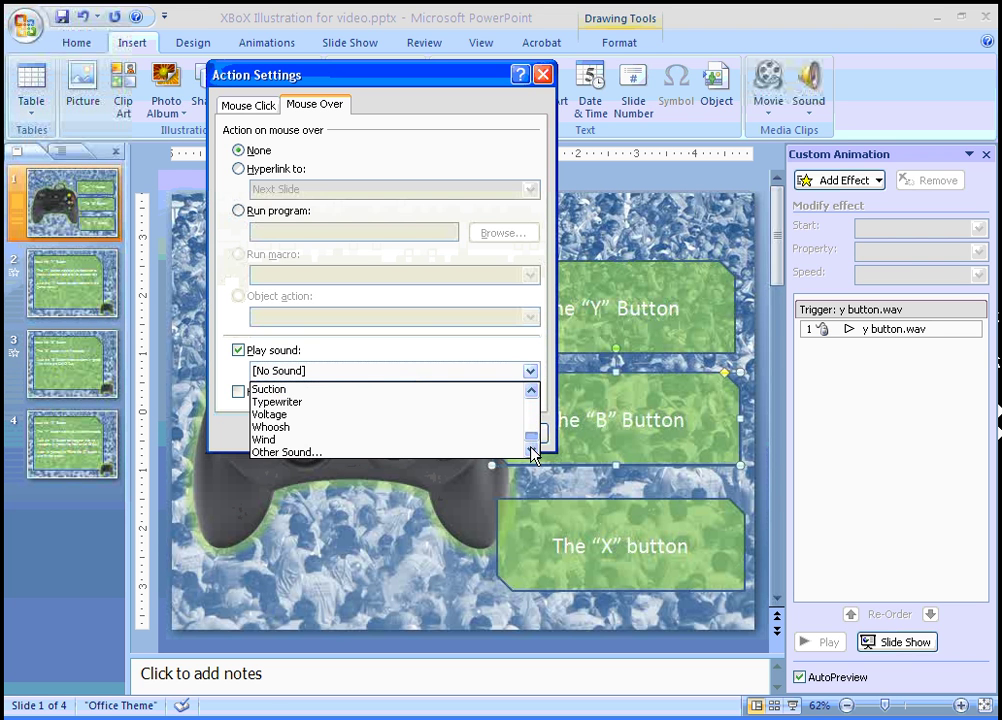
click(306, 454)
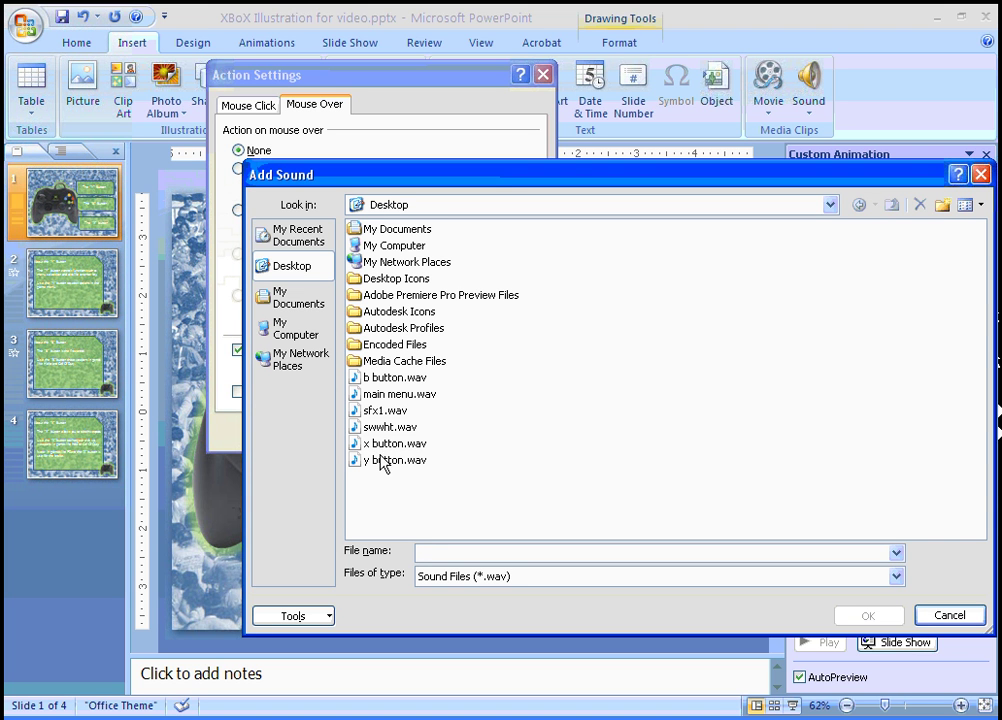
click(380, 381)
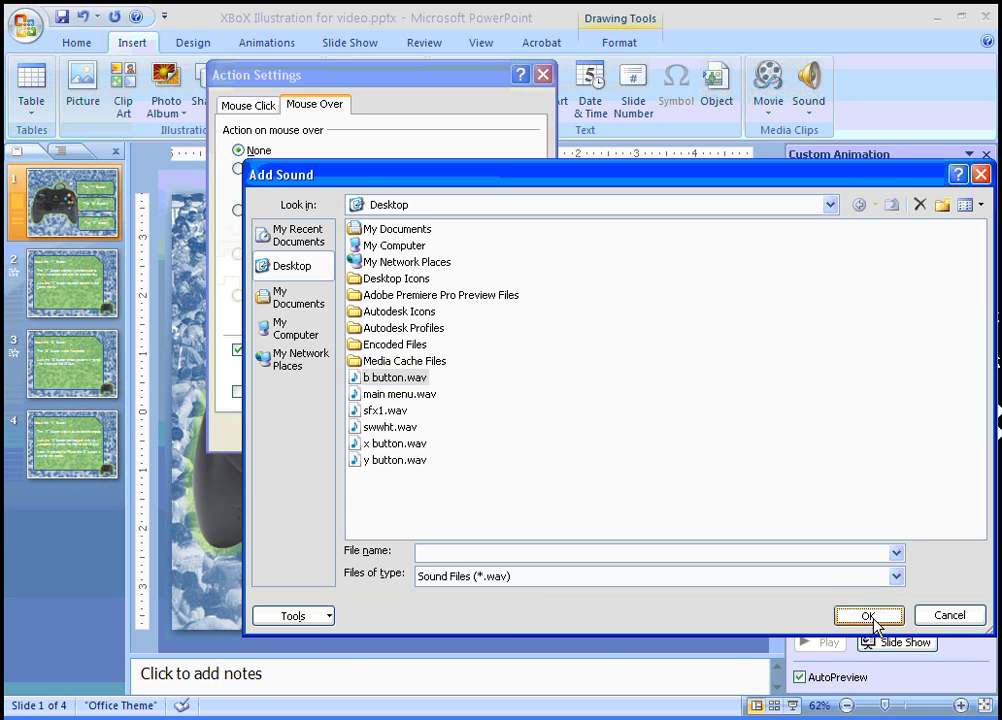
click(870, 615)
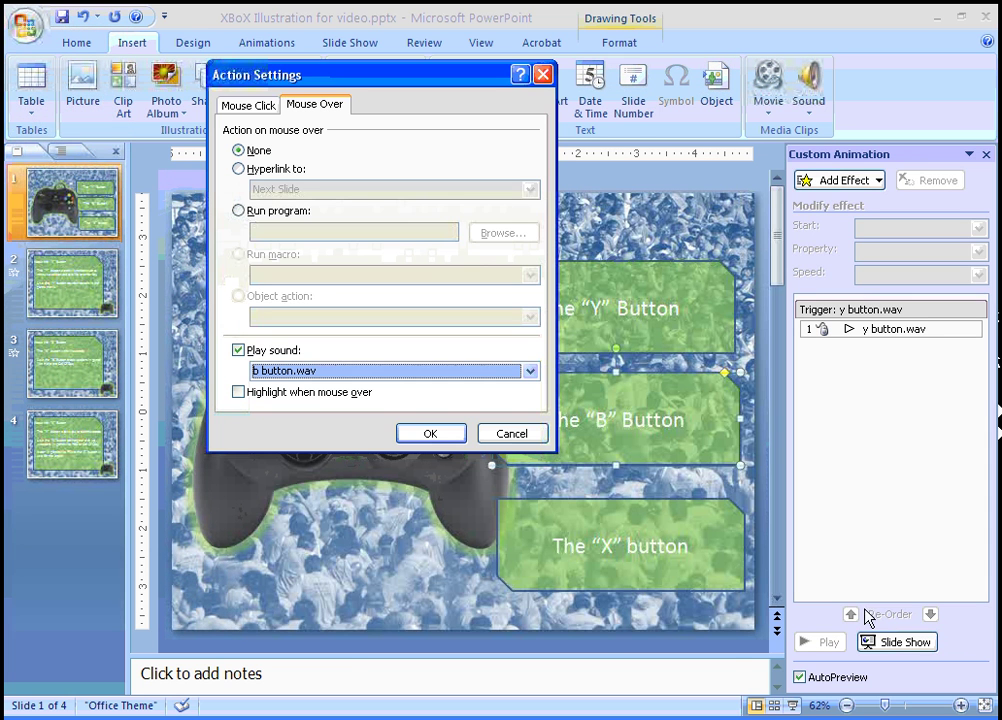
click(431, 436)
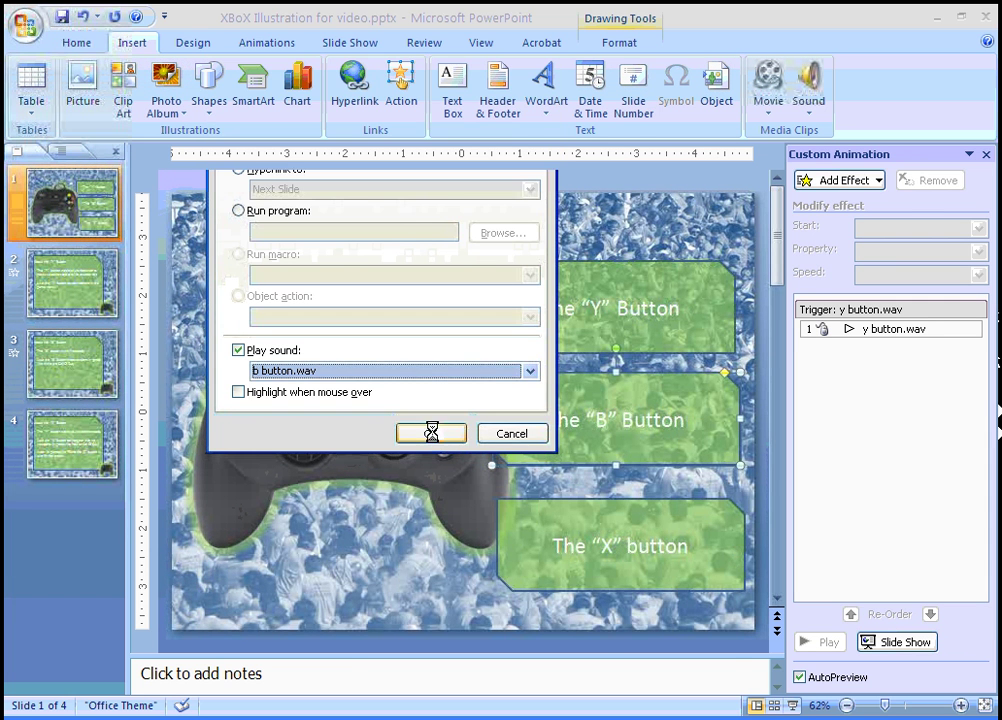
- Set the "X" button shape on slide 1 to play x button.wav from the Desktop on mouse over
click(591, 507)
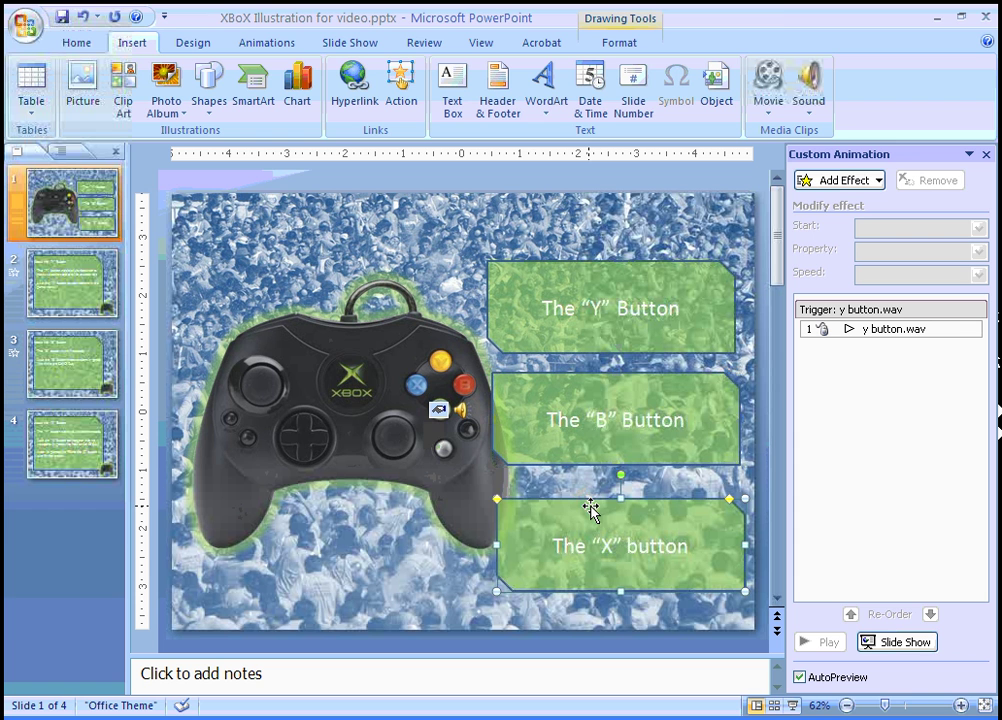
click(400, 90)
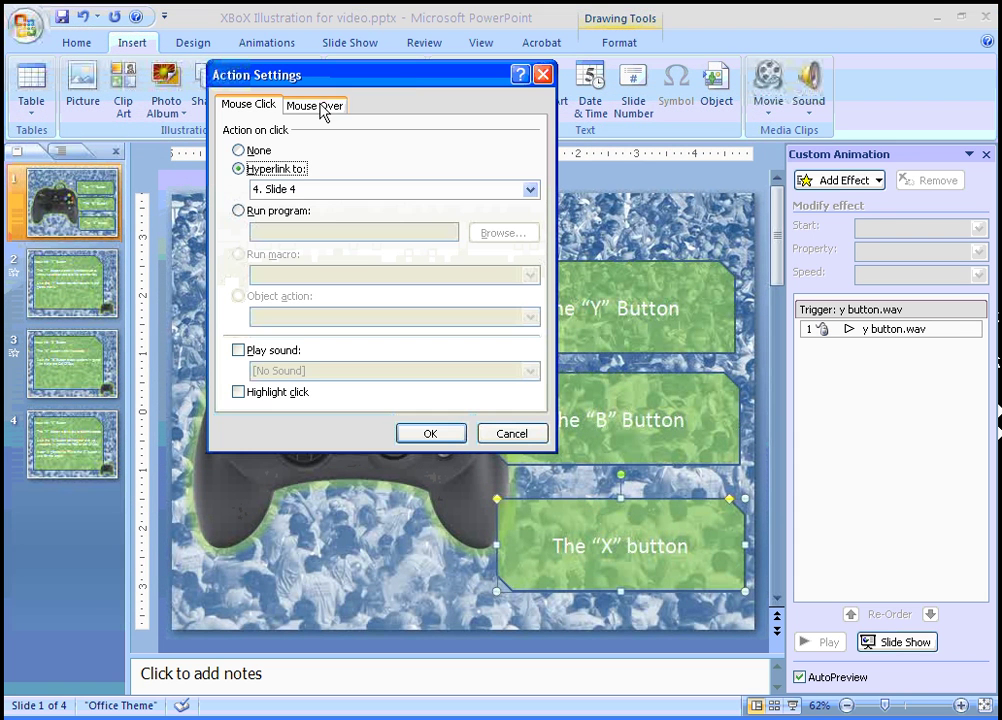
click(320, 107)
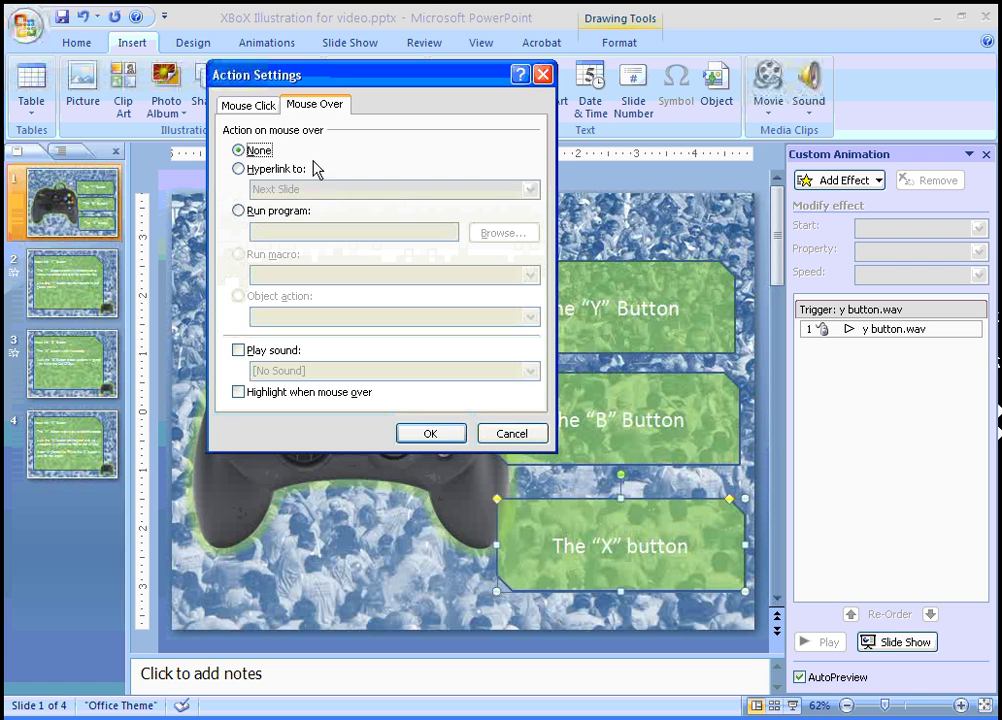
click(239, 351)
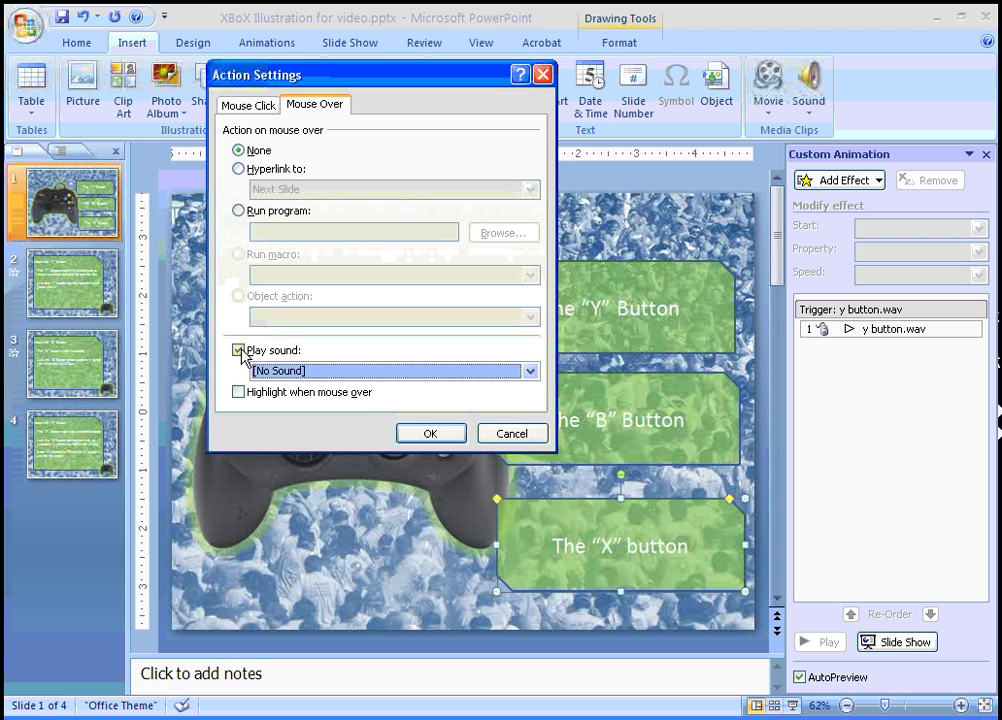
click(529, 372)
drag(533, 405, 534, 443)
click(321, 453)
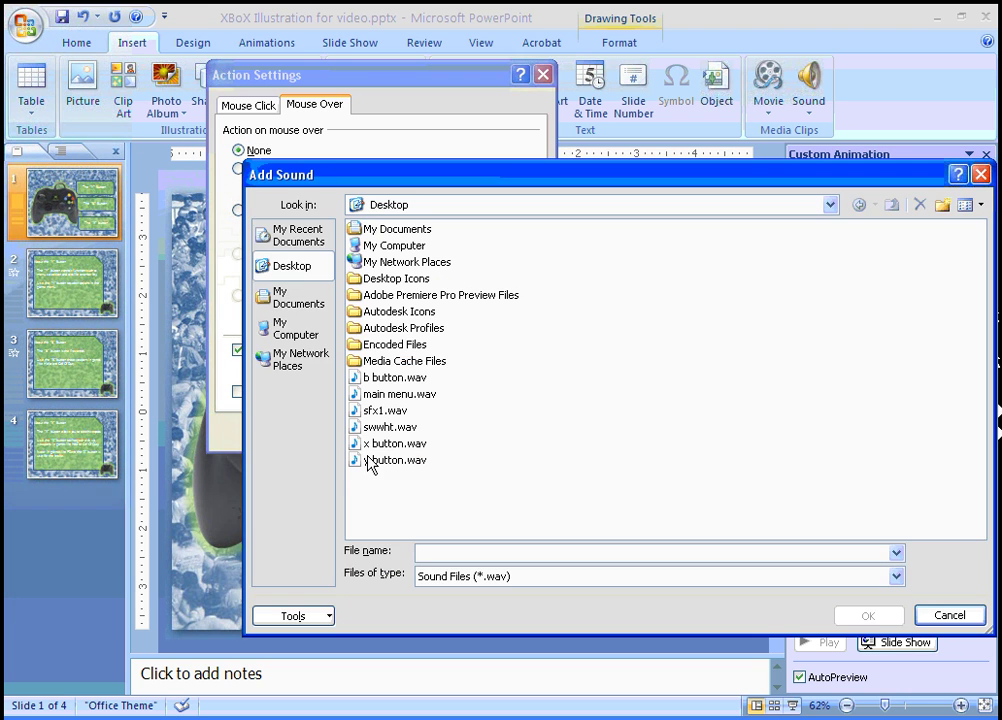
click(360, 443)
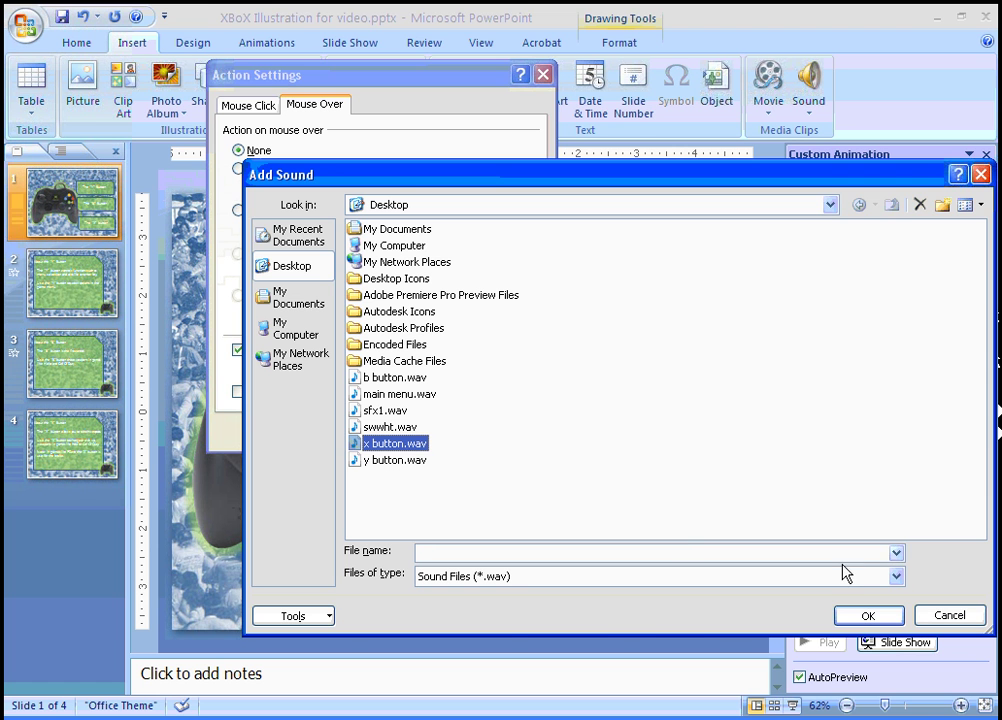
click(867, 615)
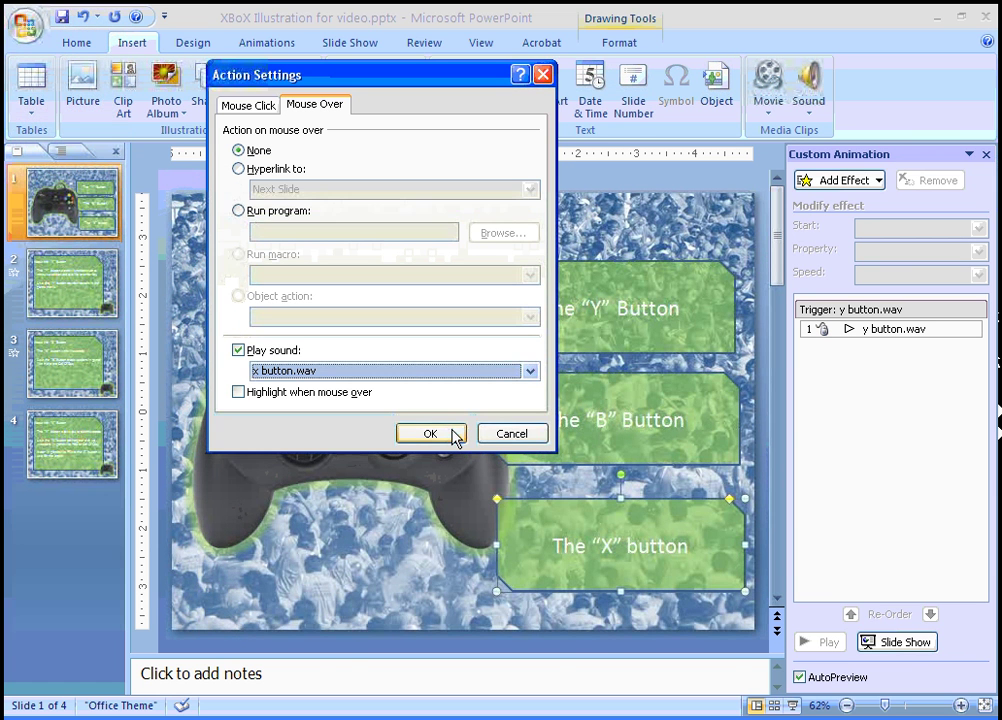
click(430, 433)
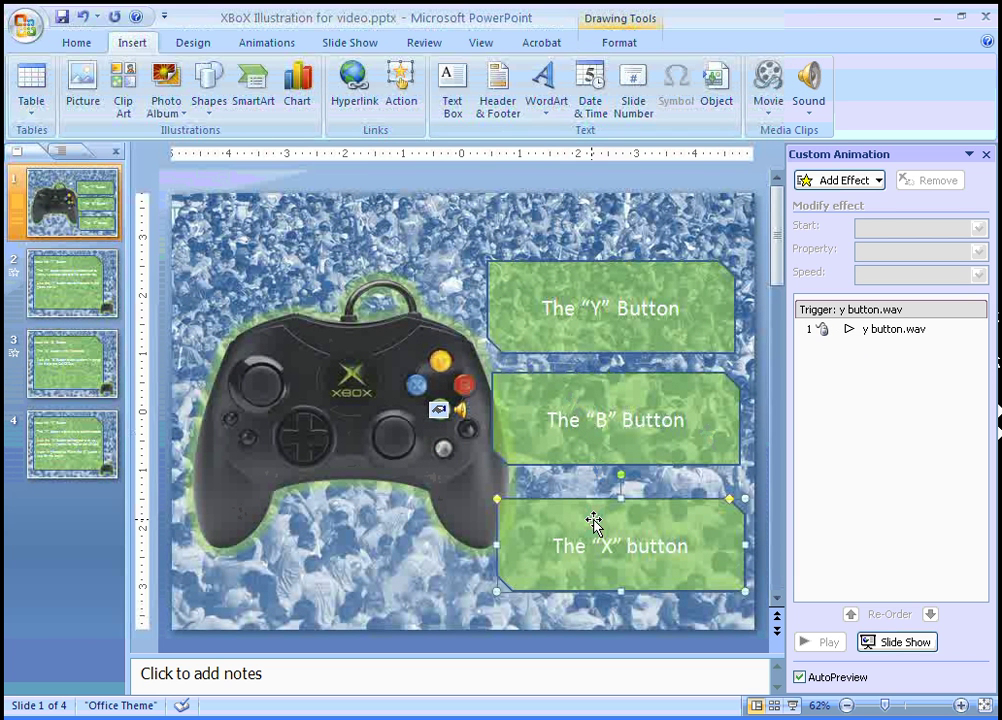
- Set the controller picture on slide 2 to play main menu.wav from the Desktop on mouse over
click(113, 265)
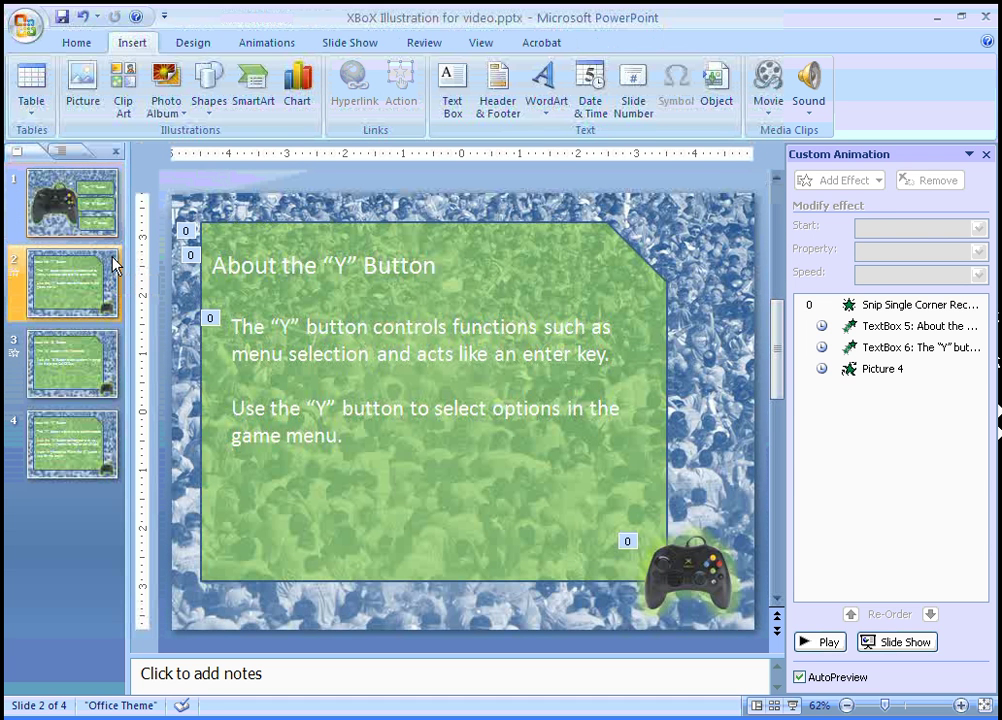
click(707, 559)
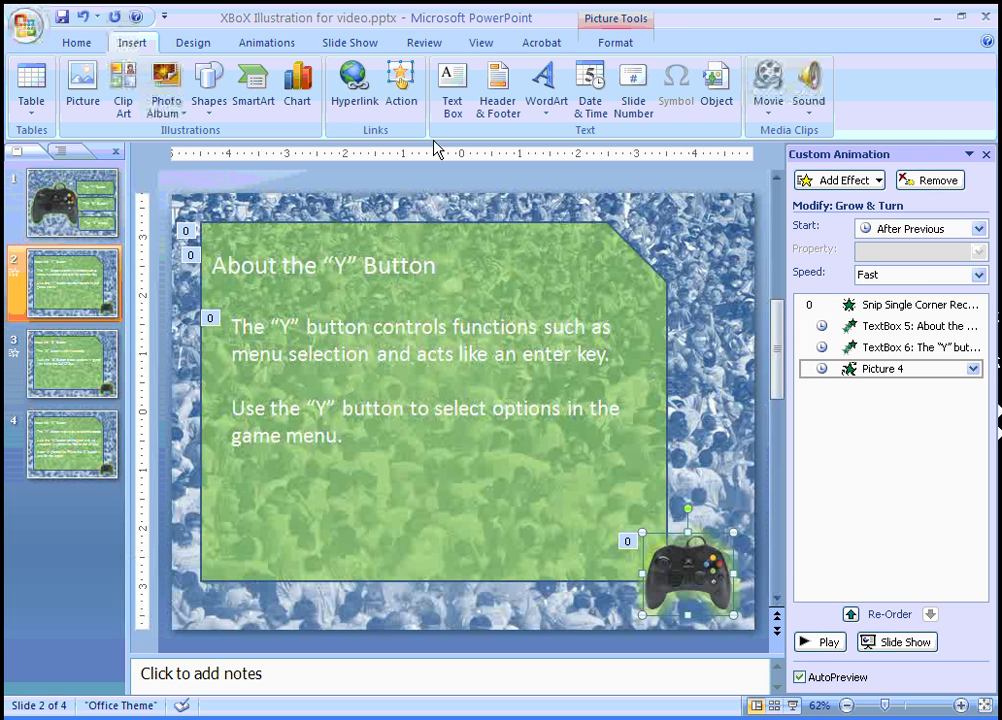
click(403, 88)
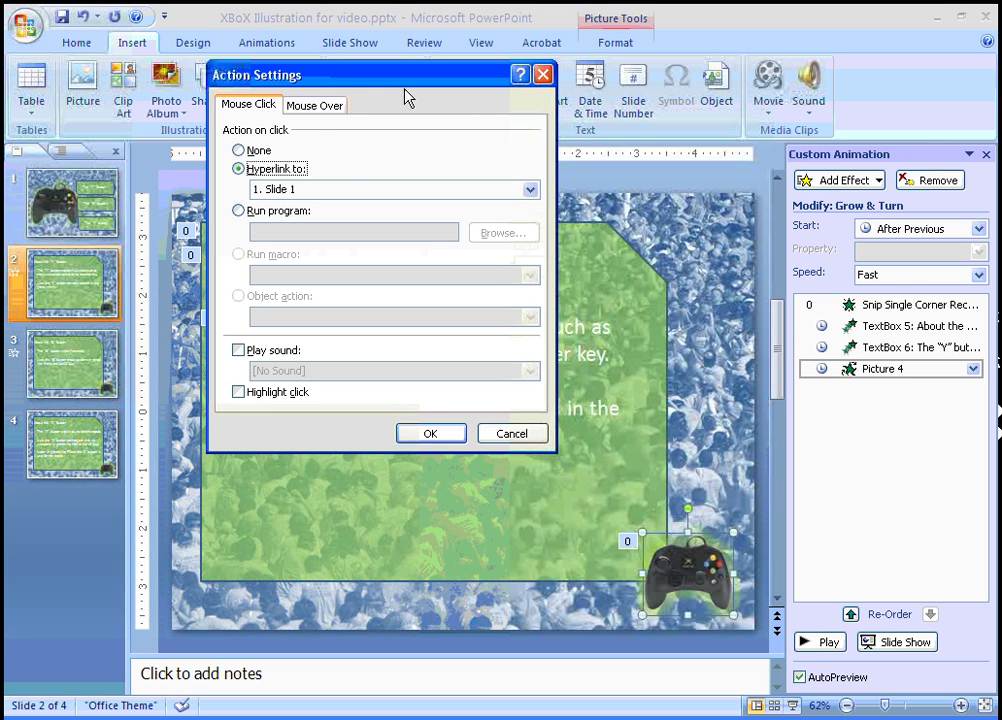
click(317, 108)
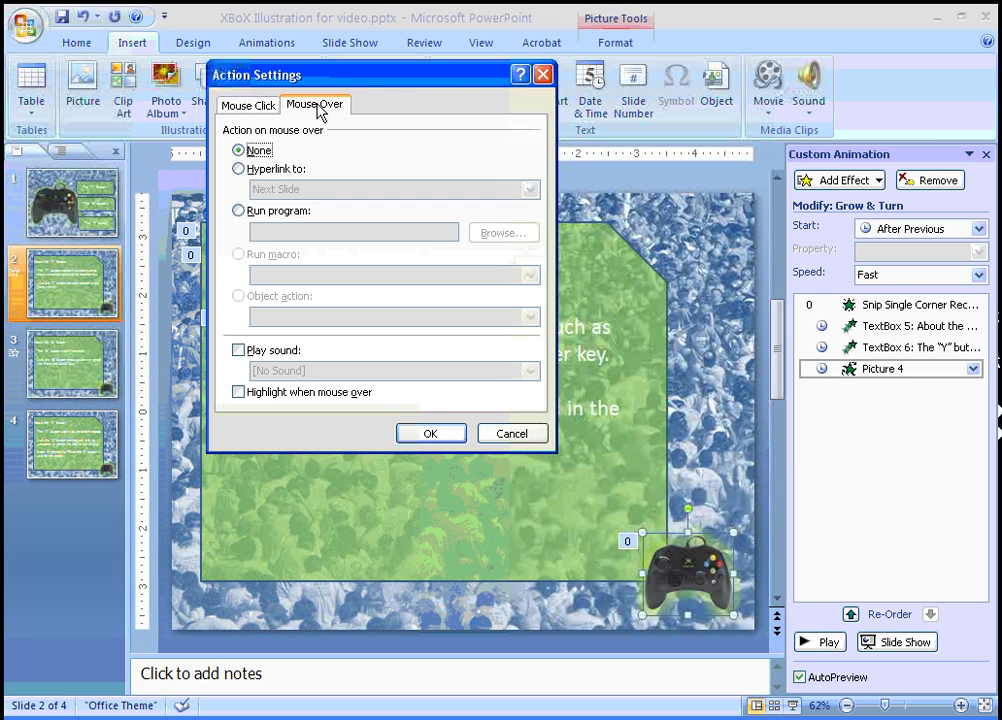
click(238, 350)
click(530, 371)
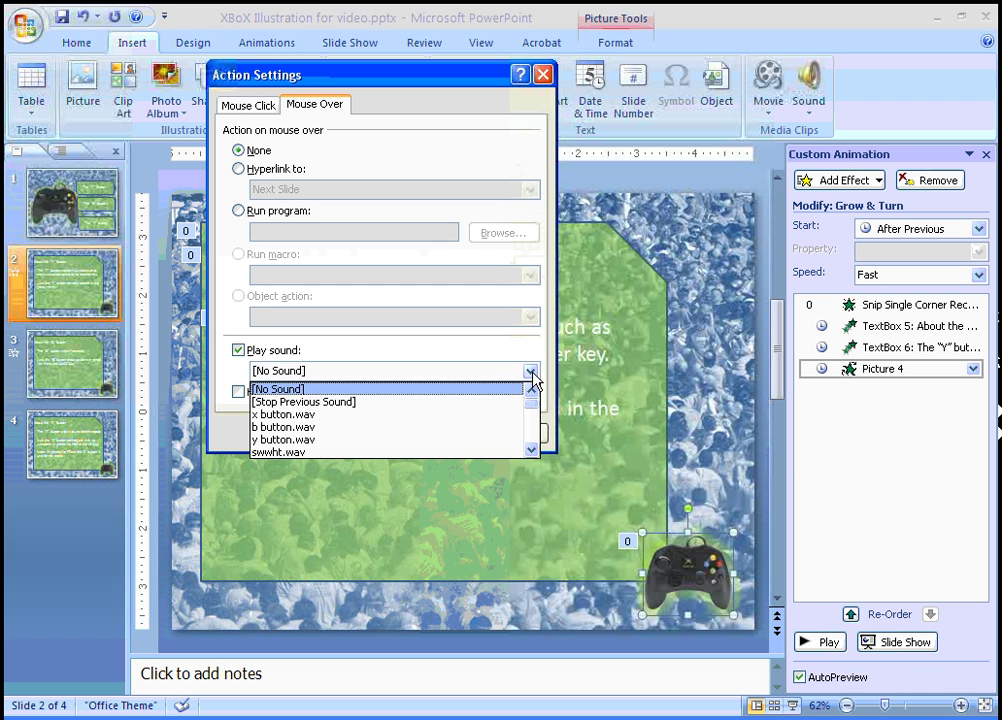
drag(537, 418, 537, 450)
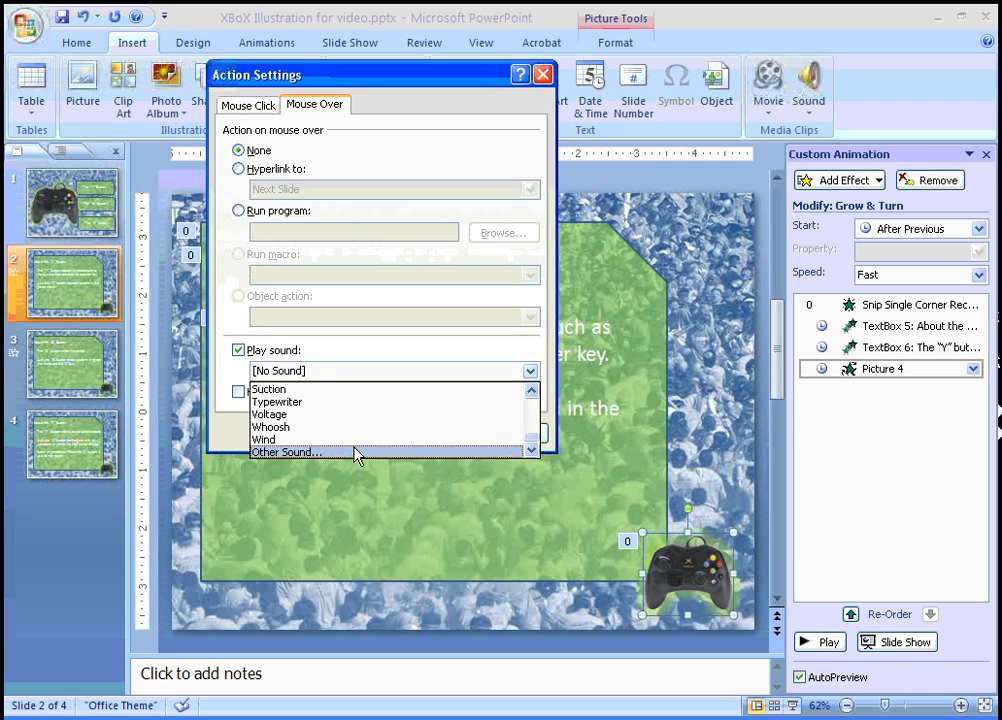
click(353, 452)
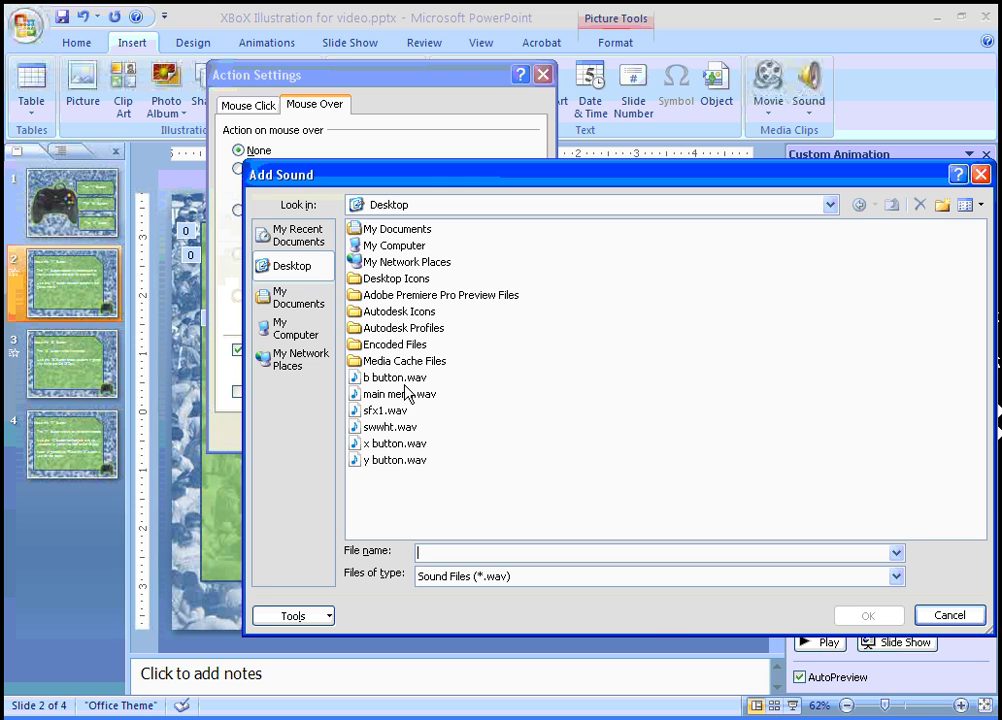
click(392, 395)
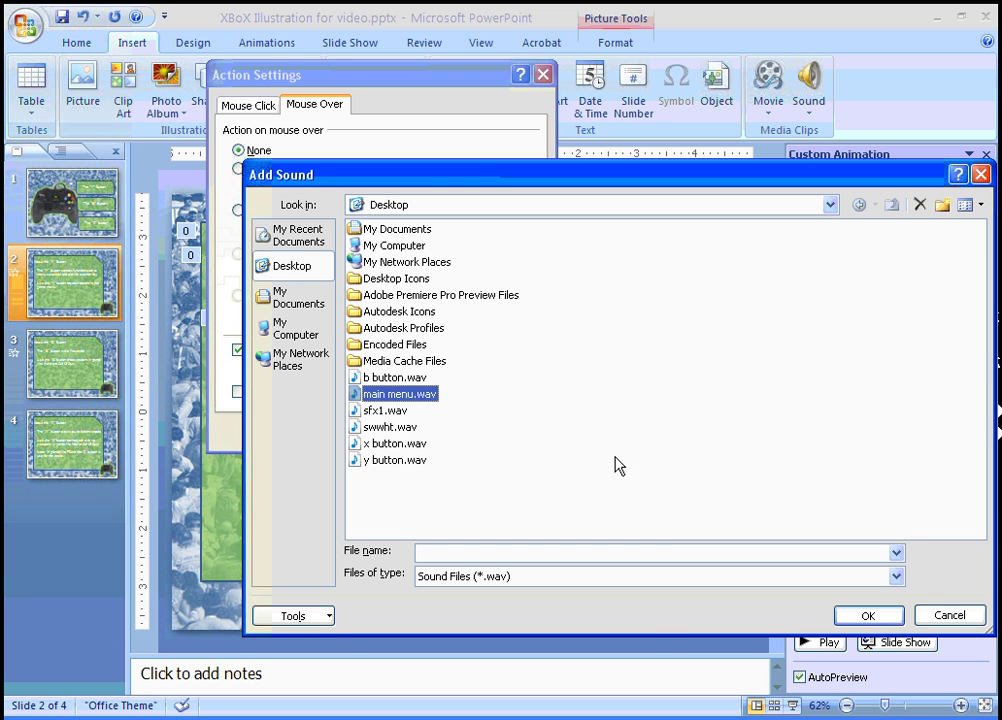
click(868, 616)
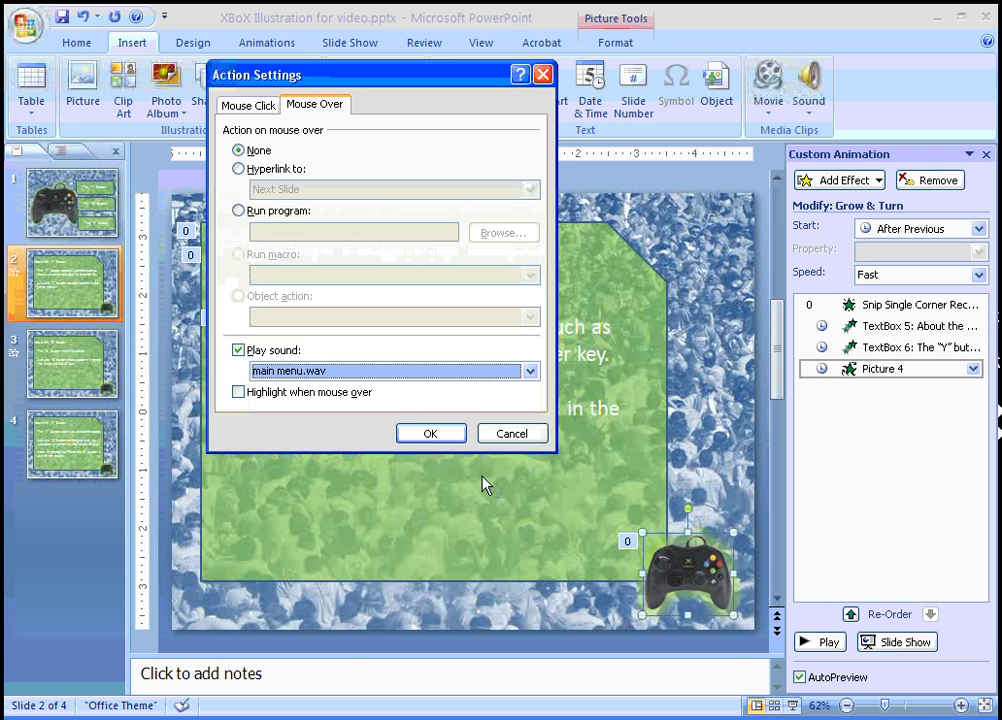
click(444, 436)
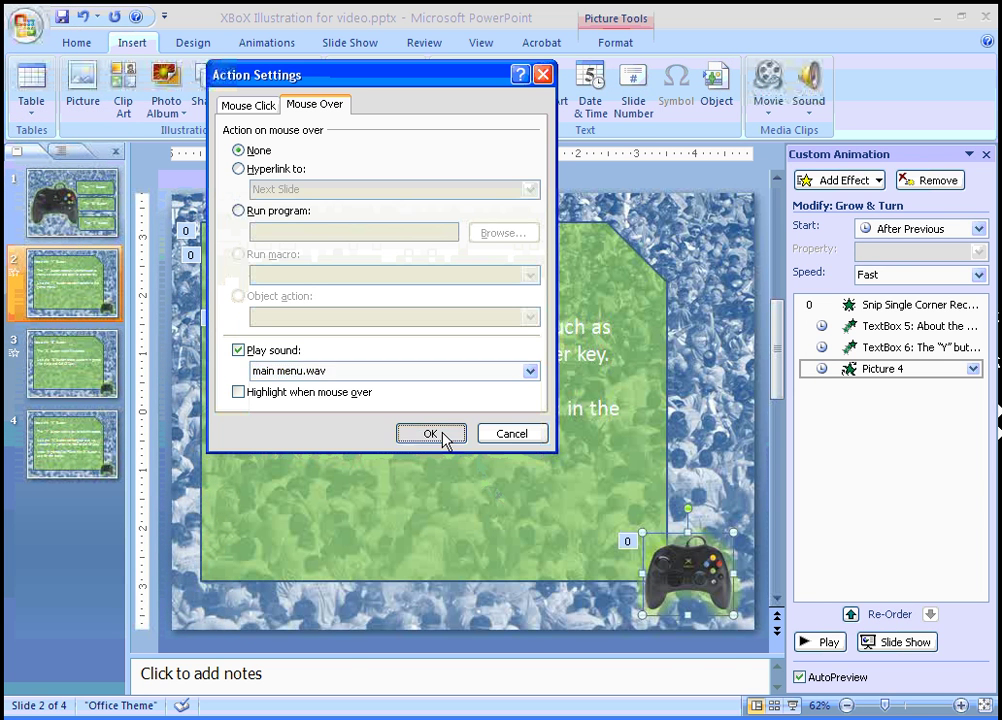
- Set the controller picture on slide 3 to play main menu.wav on mouse over through its action settings
click(115, 352)
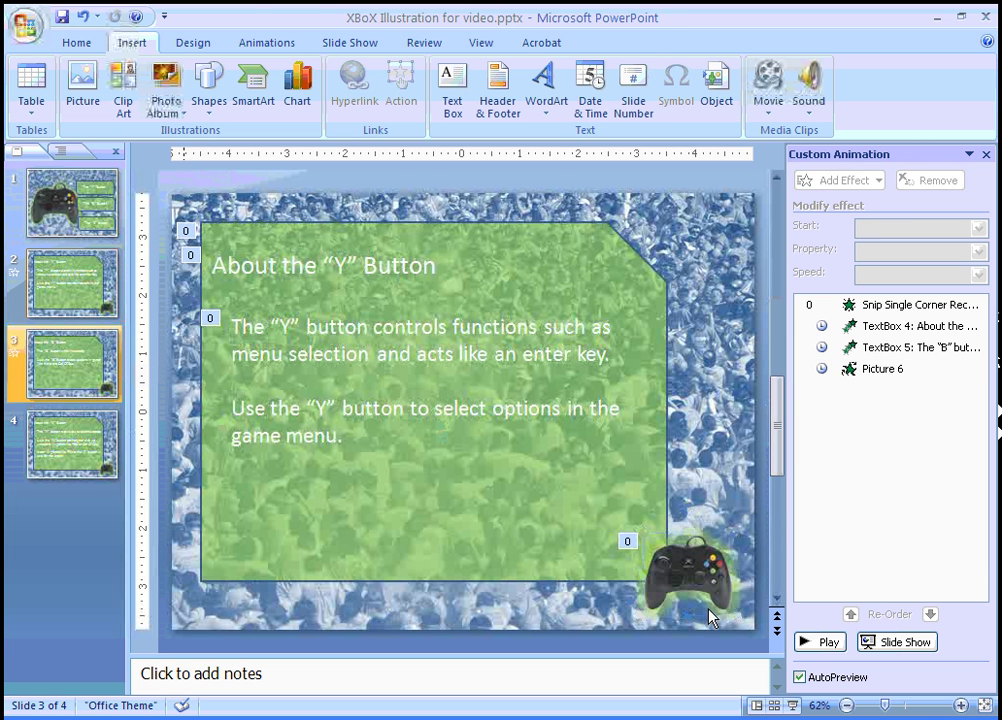
click(408, 104)
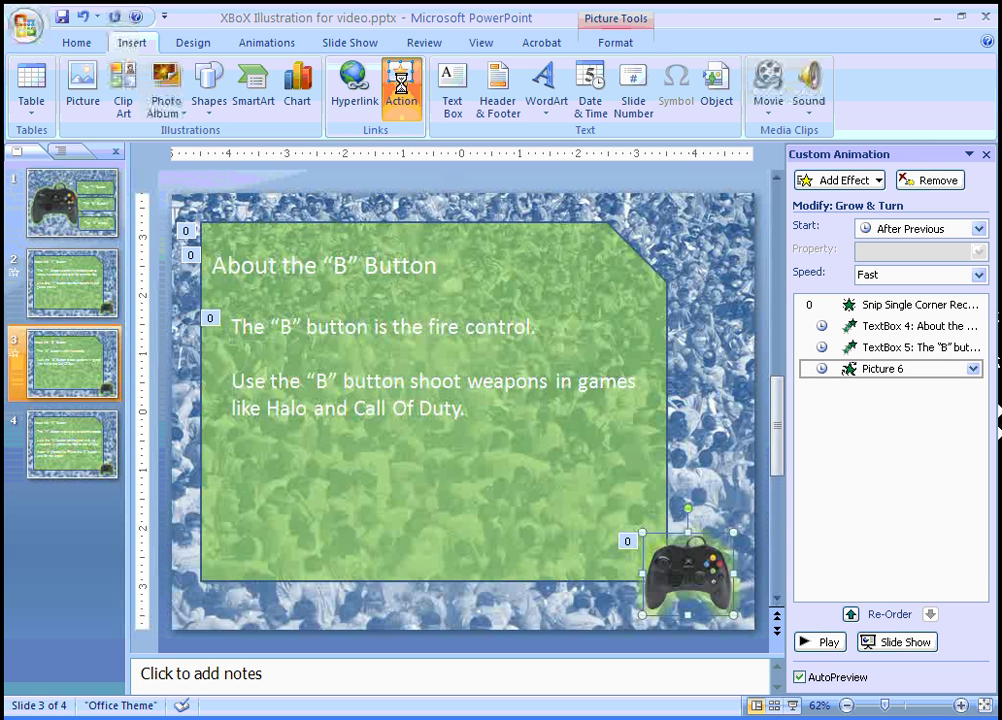
click(329, 107)
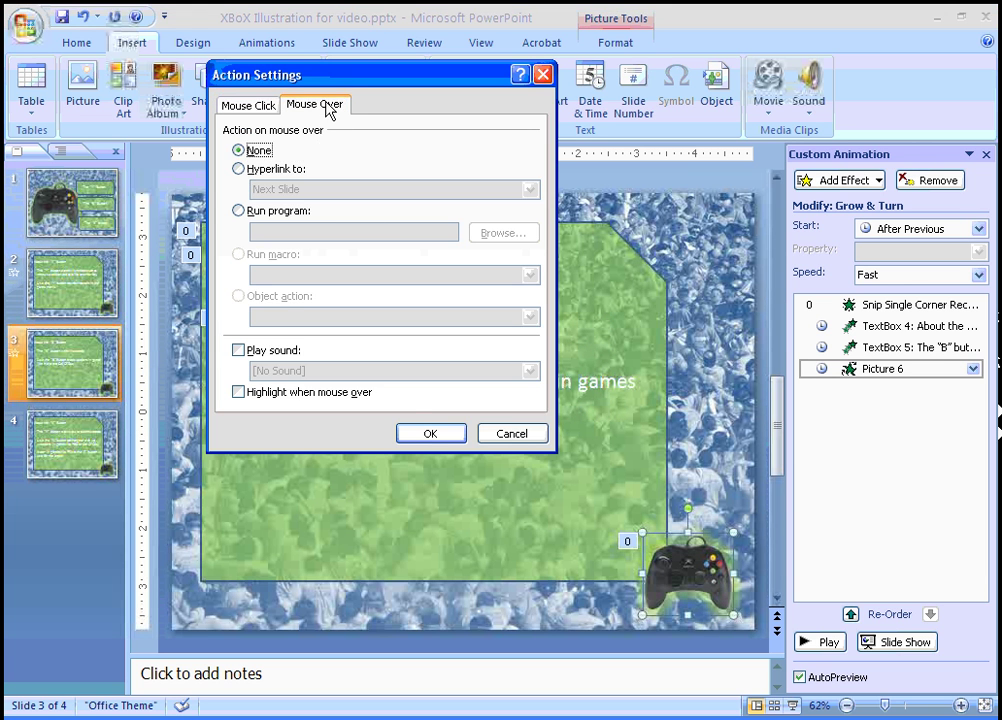
click(238, 350)
click(540, 371)
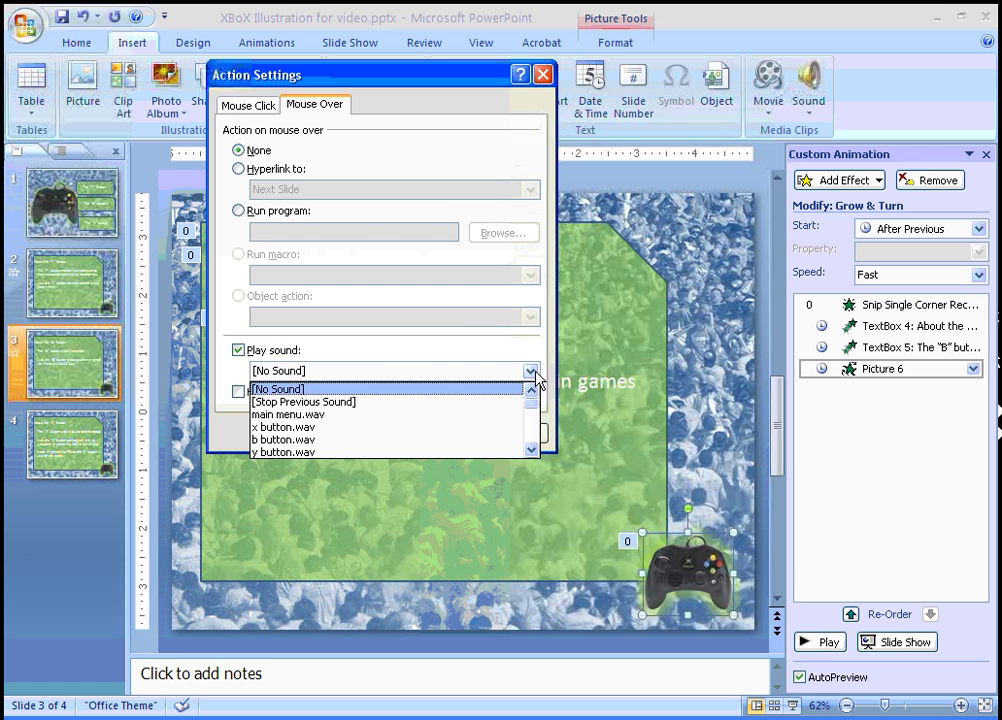
click(316, 420)
click(425, 432)
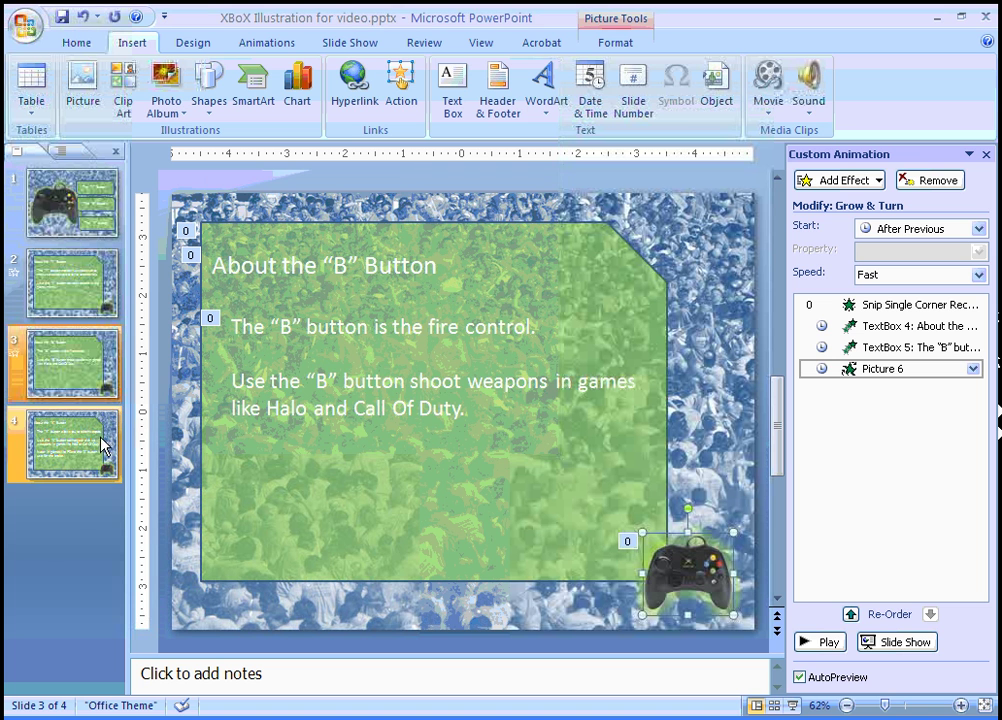
- Set the controller picture on slide 4, about the "X" Button, to play main menu.wav on mouse over
click(106, 442)
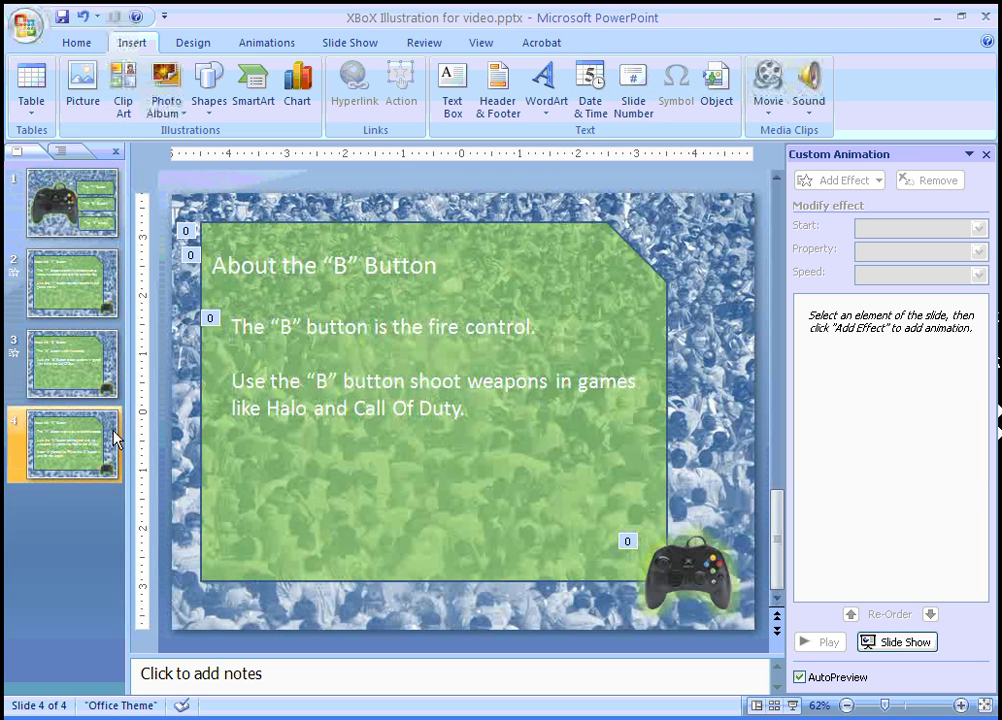
click(706, 580)
click(400, 88)
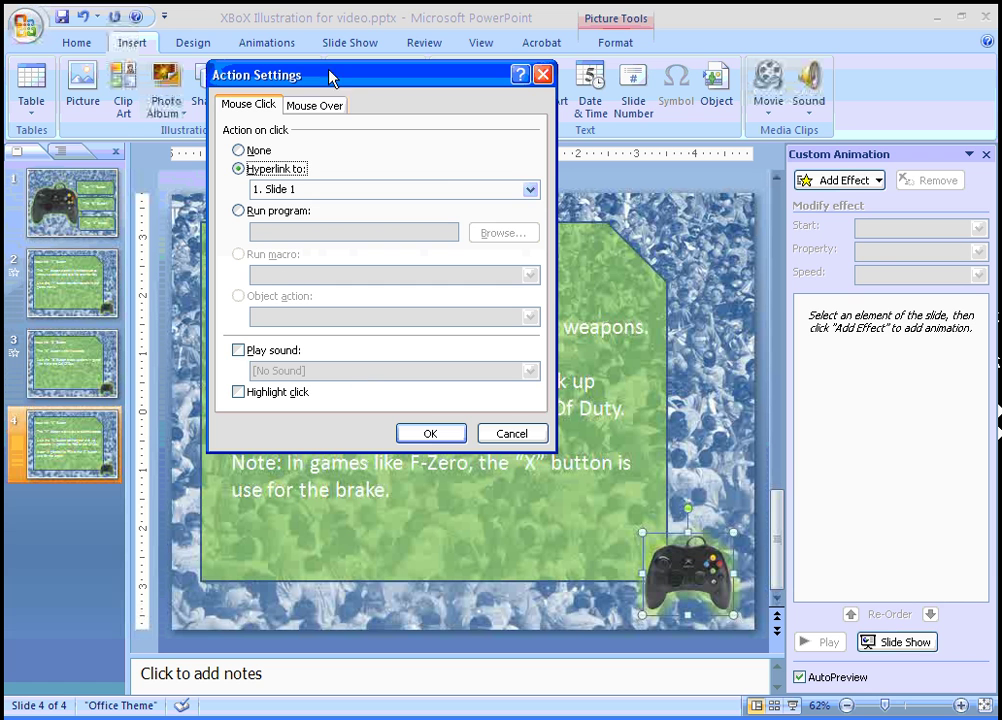
click(318, 106)
click(238, 350)
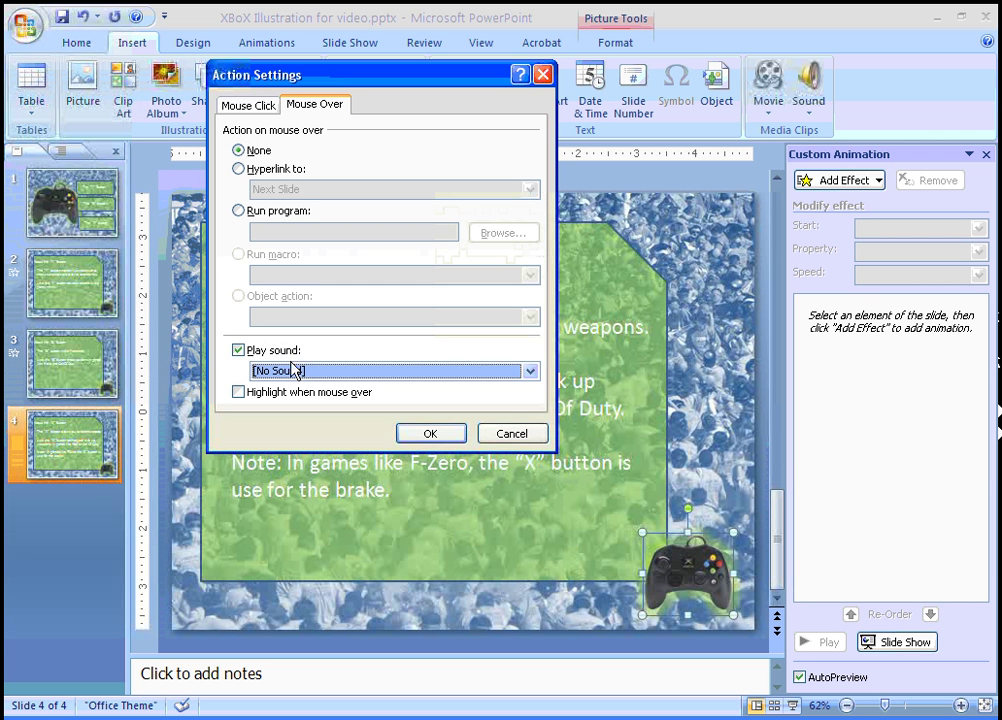
click(530, 371)
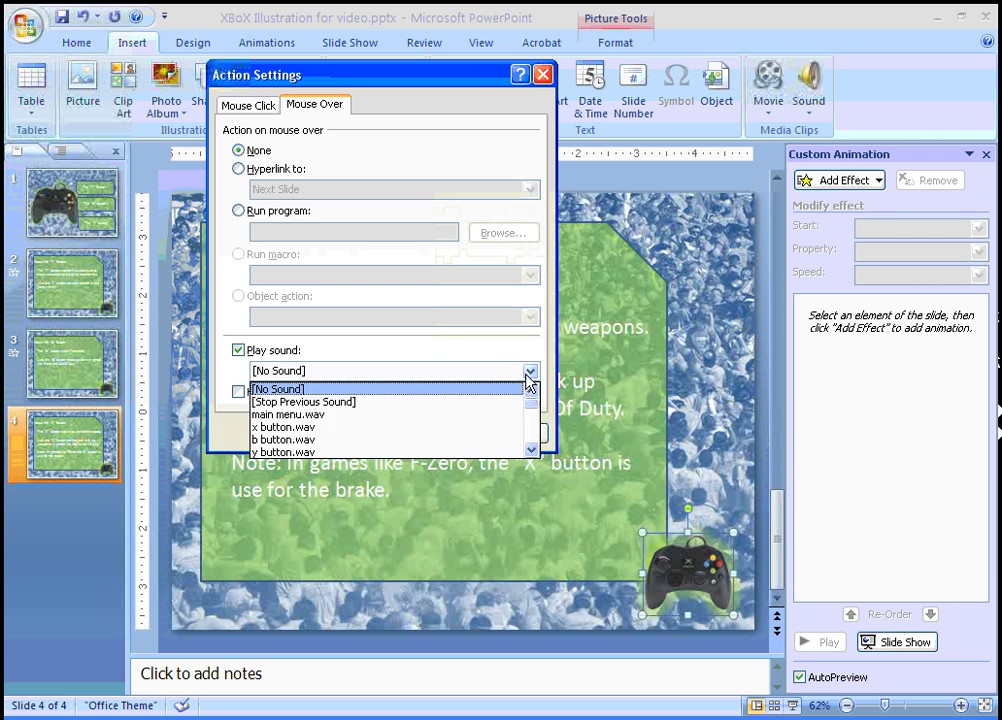
click(386, 414)
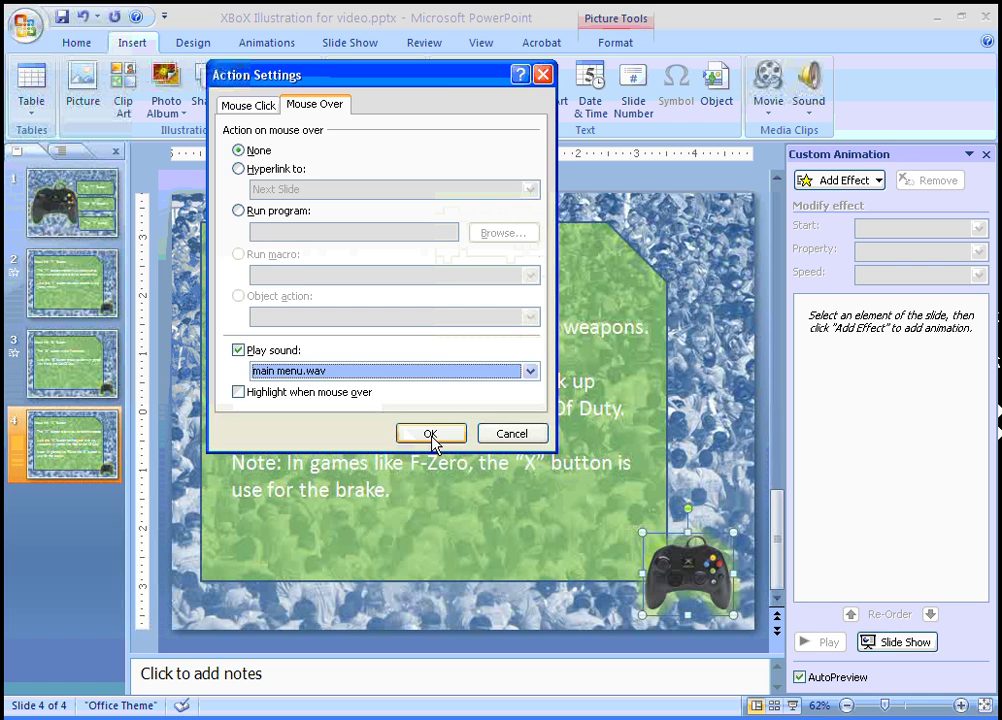
click(431, 434)
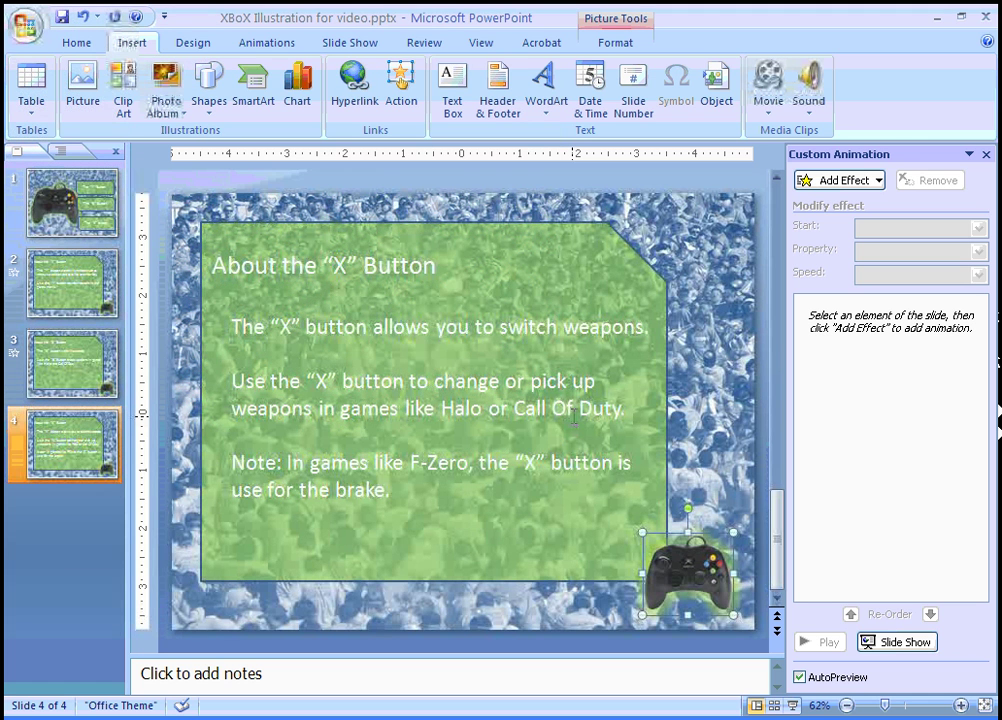
- Run the slide show from slide 1, test the "X" and "Y" button links and the controller return pictures, and exit
key(shift+F5)
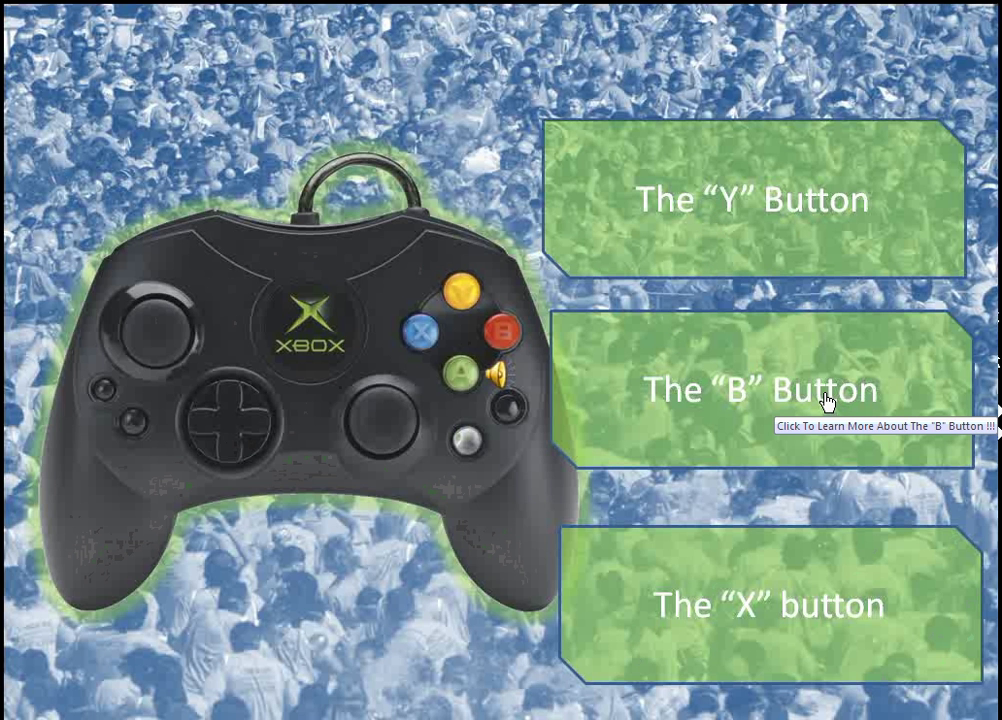
click(808, 592)
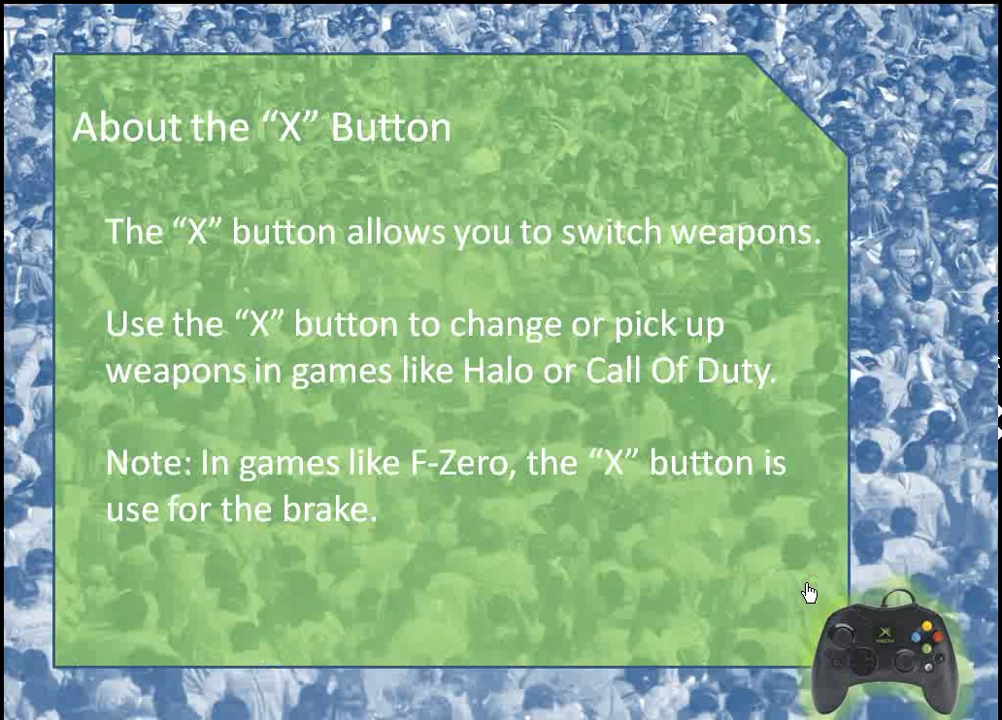
click(868, 641)
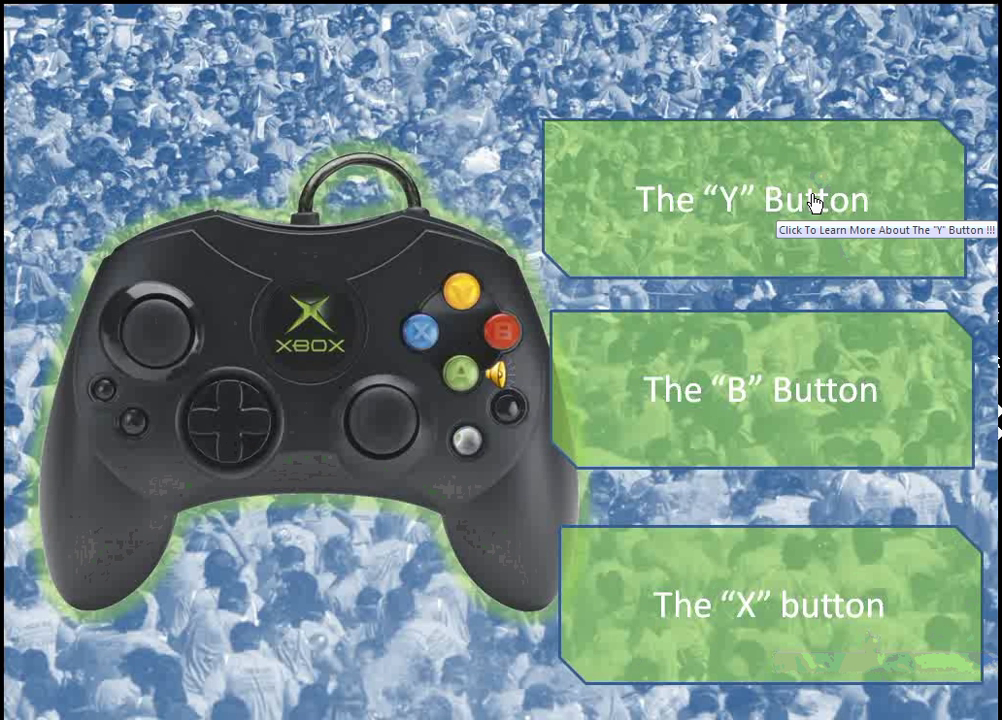
click(812, 201)
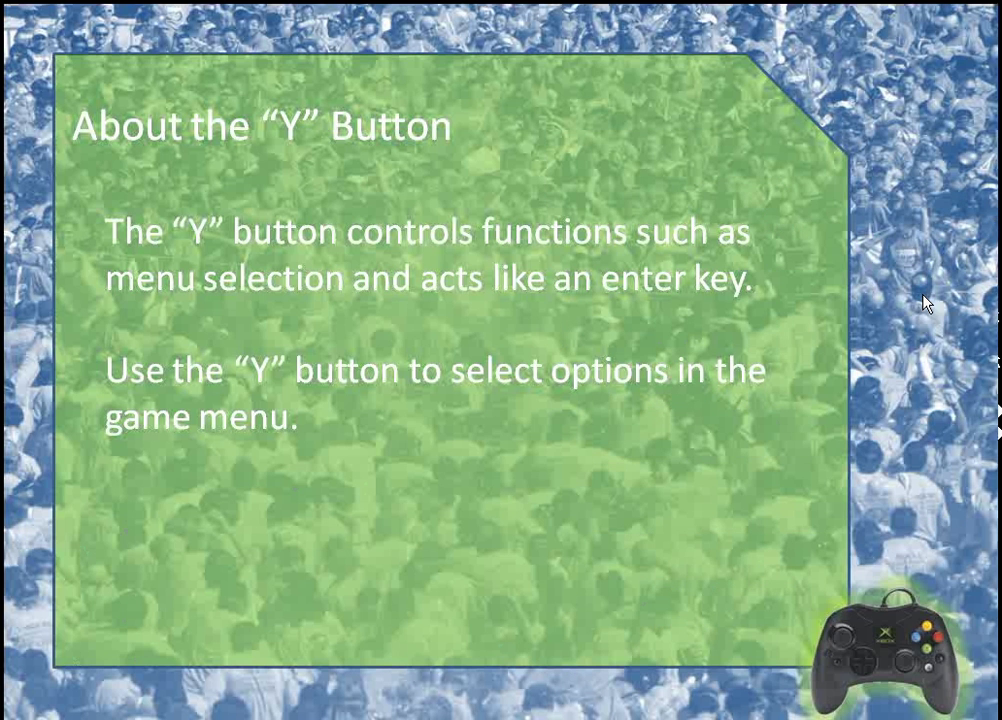
click(896, 619)
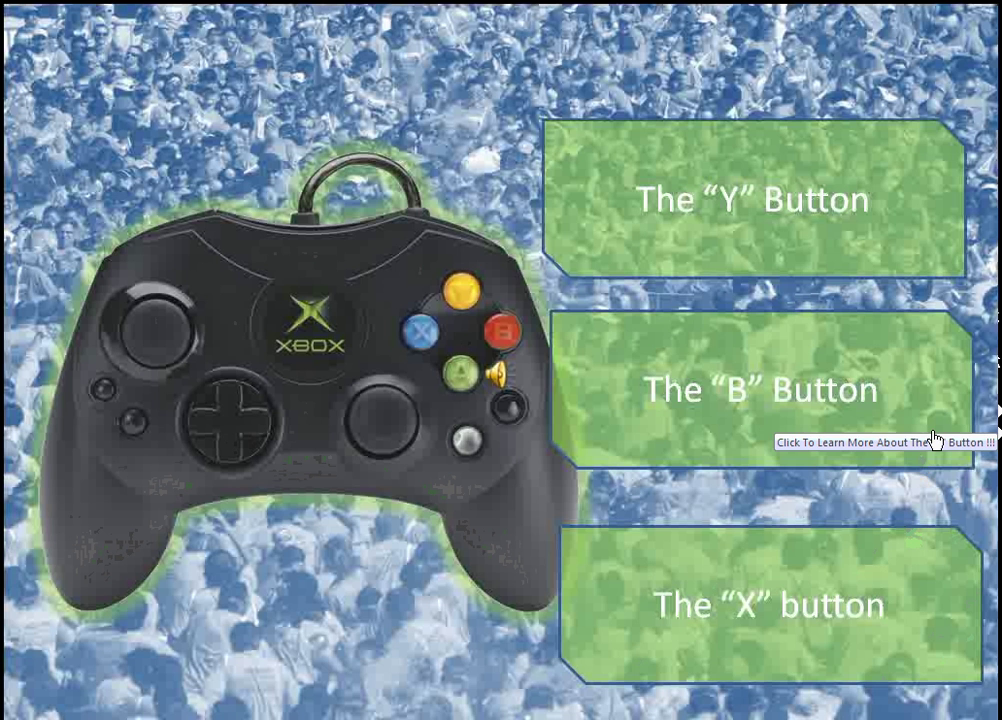
key(Escape)
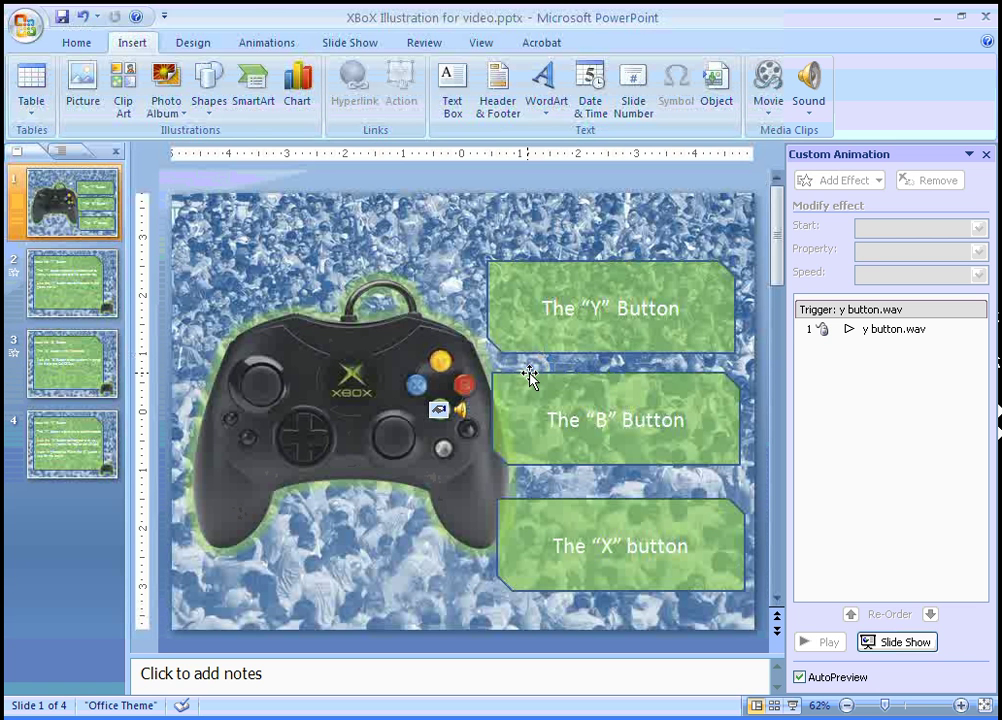
- Move the y button.wav sound icon off the controller on slide 1 and delete it
drag(460, 409, 455, 232)
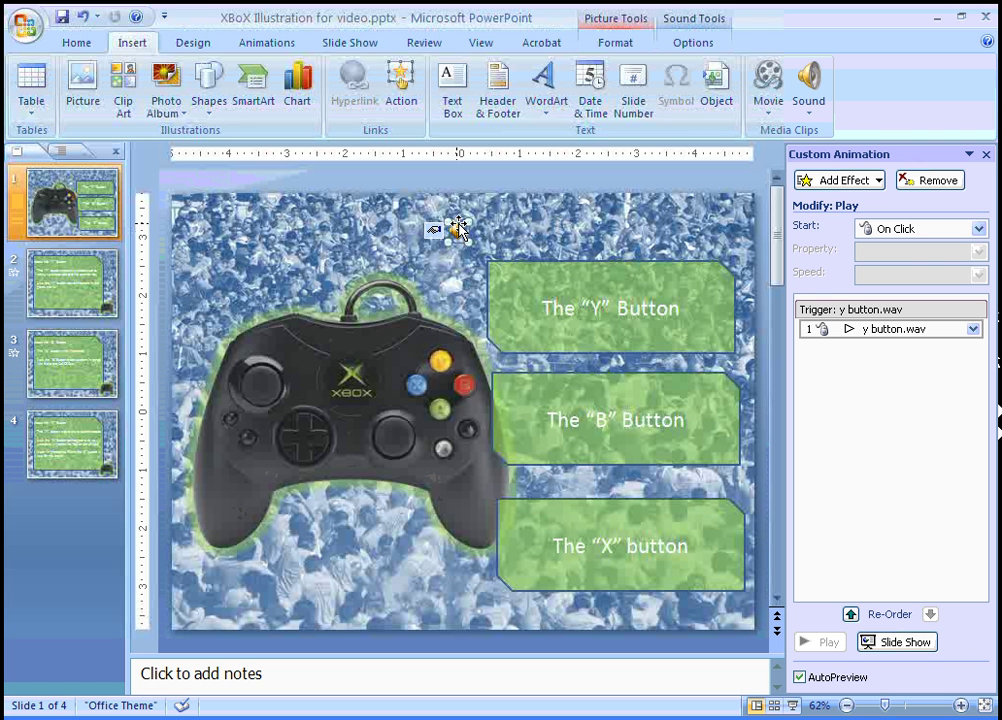
drag(605, 188, 648, 176)
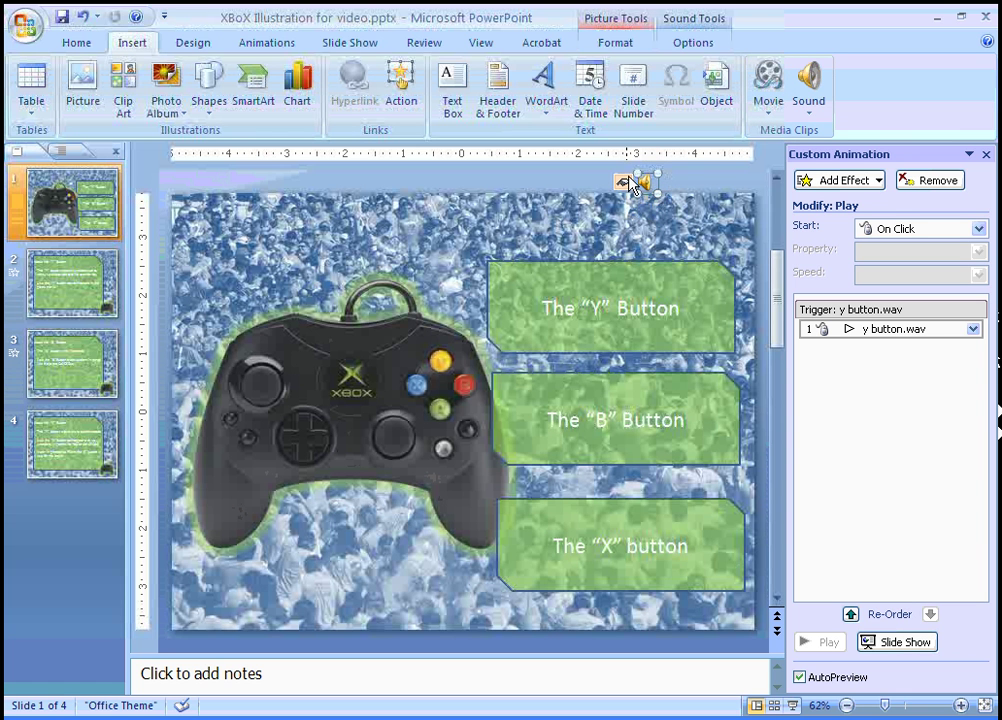
key(Delete)
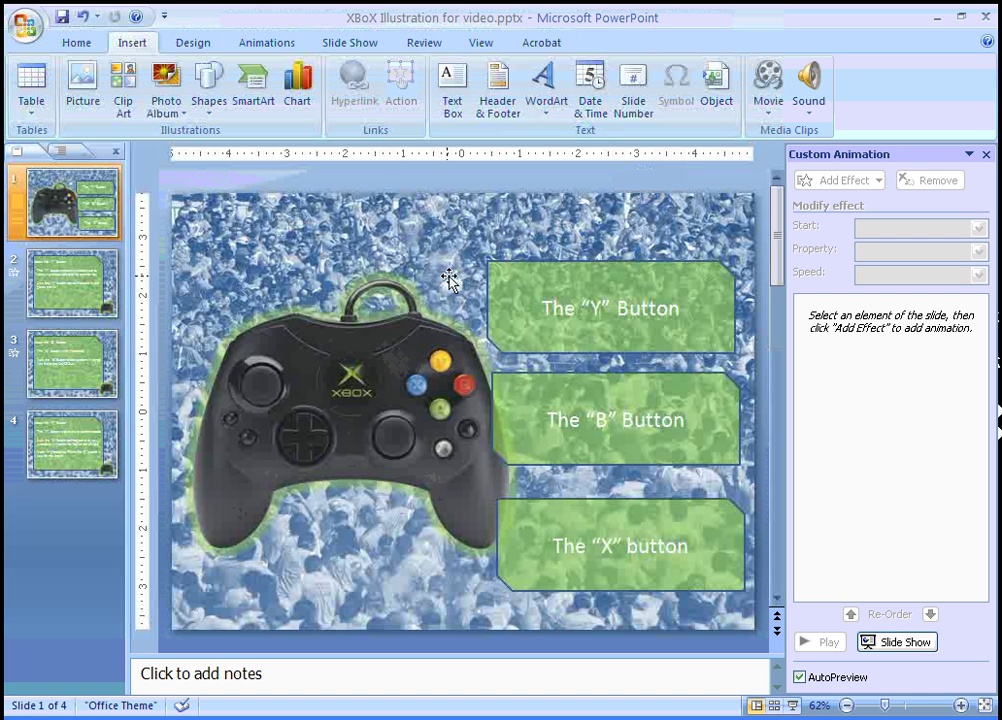